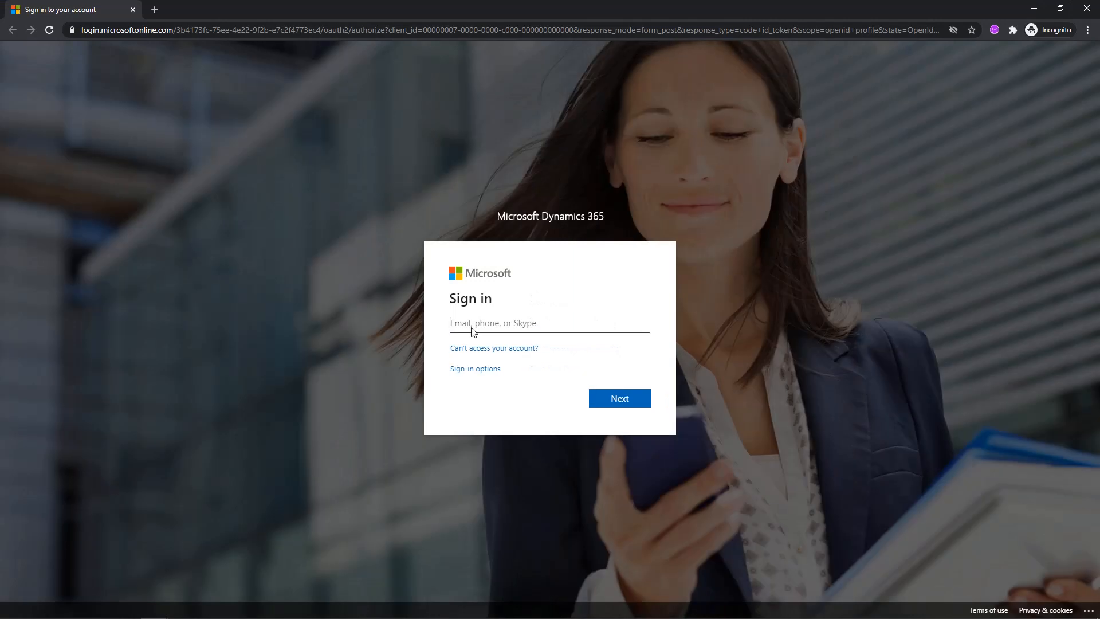
Sign in to Dynamics 365 with the account e-mail and password, suppress the stay-signed-in prompt for future logins and decline to stay signed in.
{"action": "type", "text": "username@domain.com"}
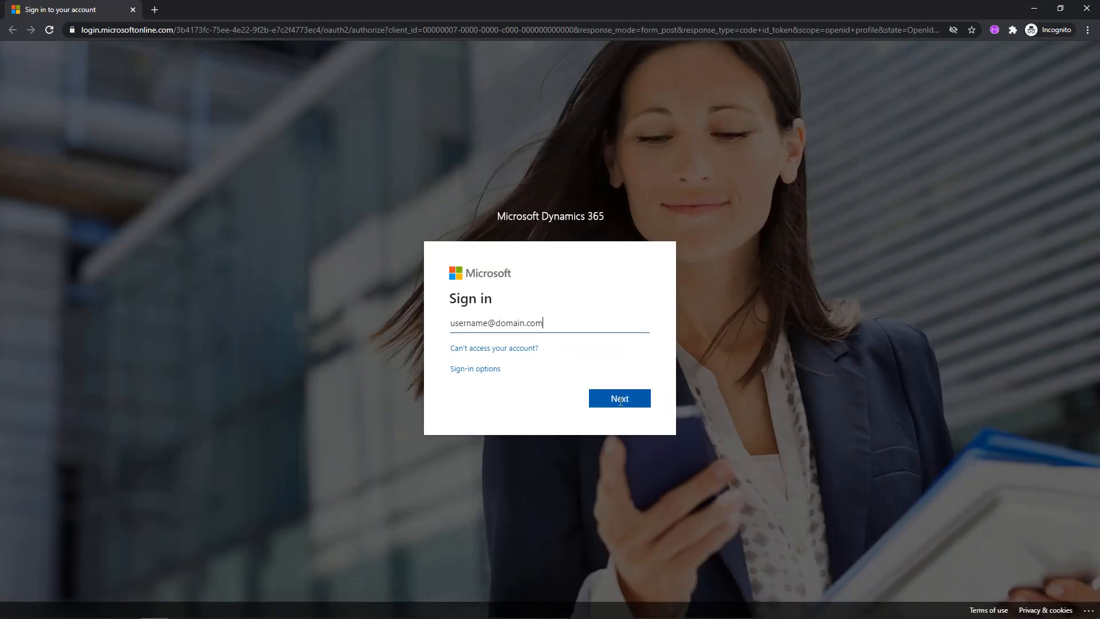
{"action": "left_click", "coordinate": [619, 401]}
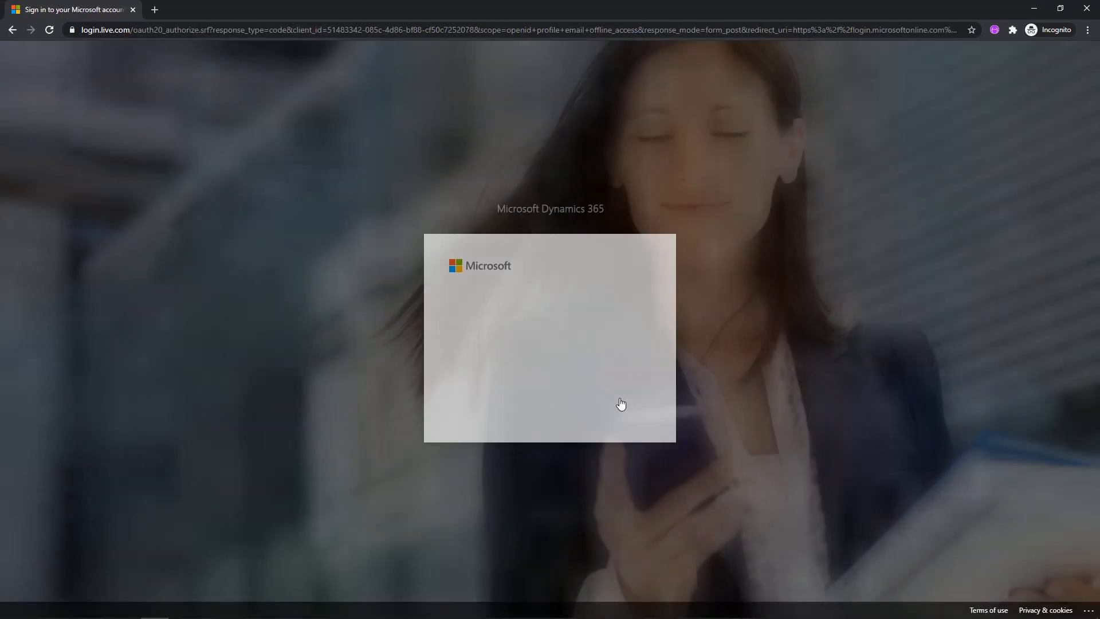
{"action": "left_click", "coordinate": [496, 339]}
{"action": "type", "text": "•"}
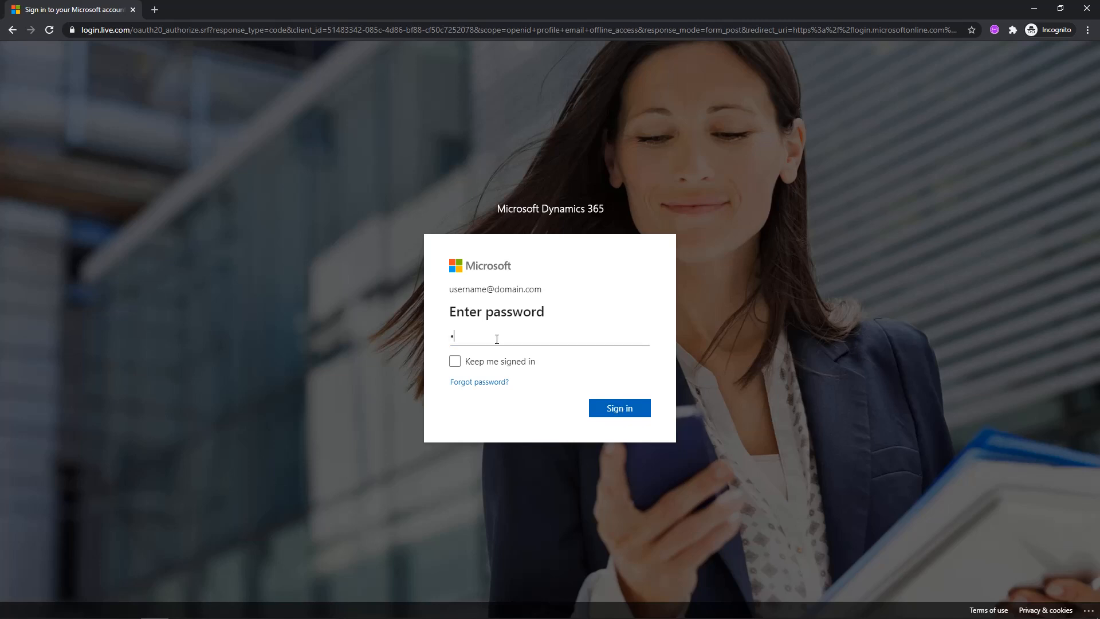
{"action": "type", "text": "•••••••"}
{"action": "left_click", "coordinate": [620, 408]}
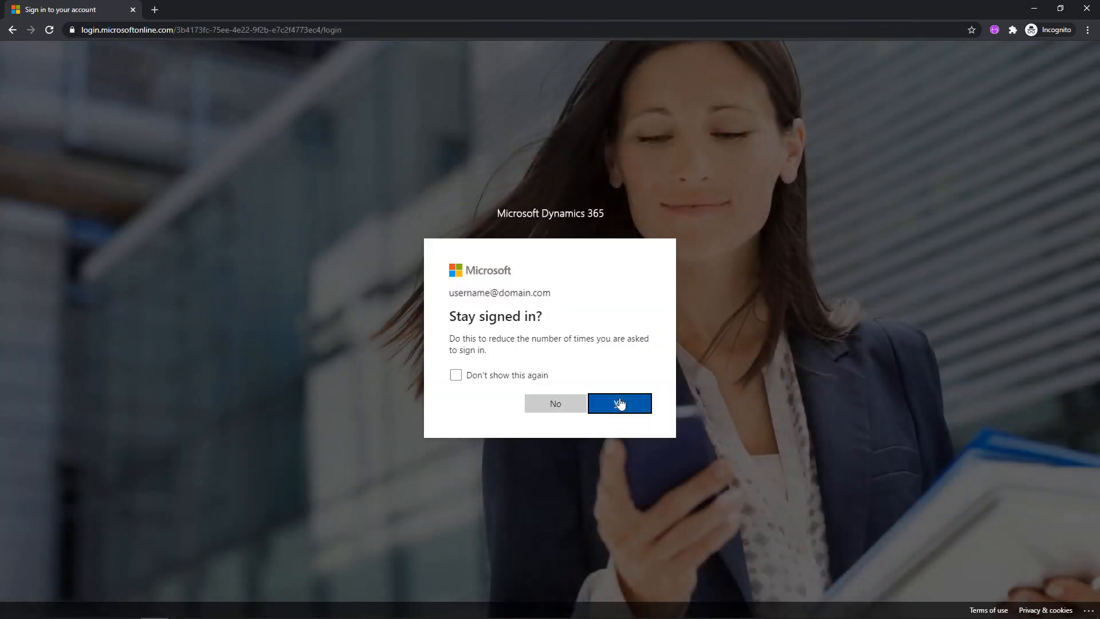
{"action": "left_click", "coordinate": [455, 375]}
{"action": "left_click", "coordinate": [555, 406]}
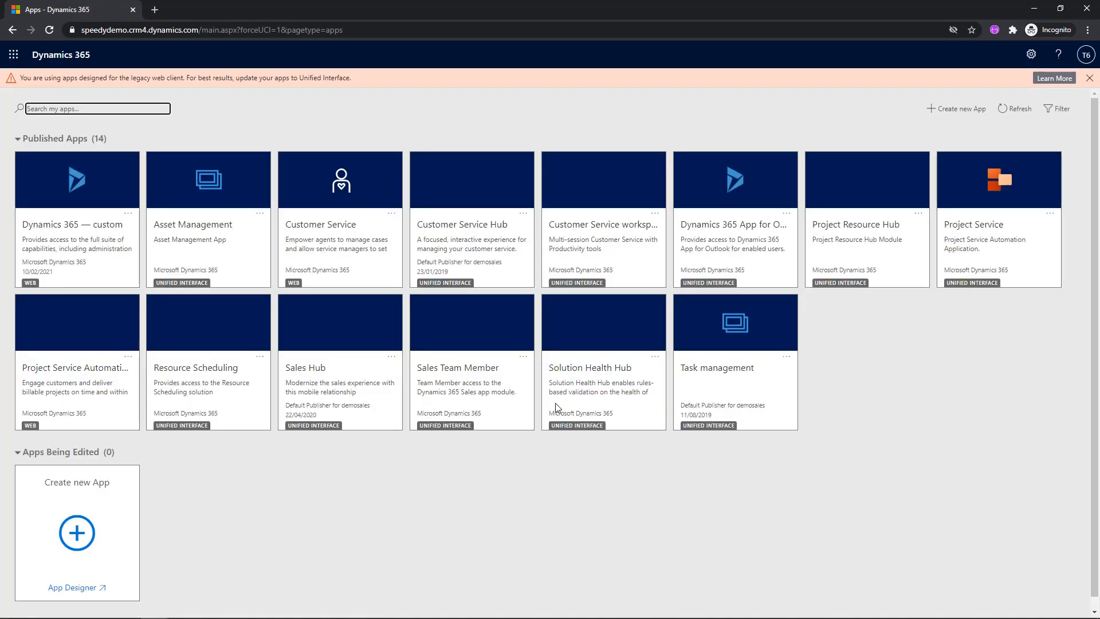
Open the Sales Hub app and show the Sales Activity Social Dashboard.
{"action": "left_click", "coordinate": [341, 325]}
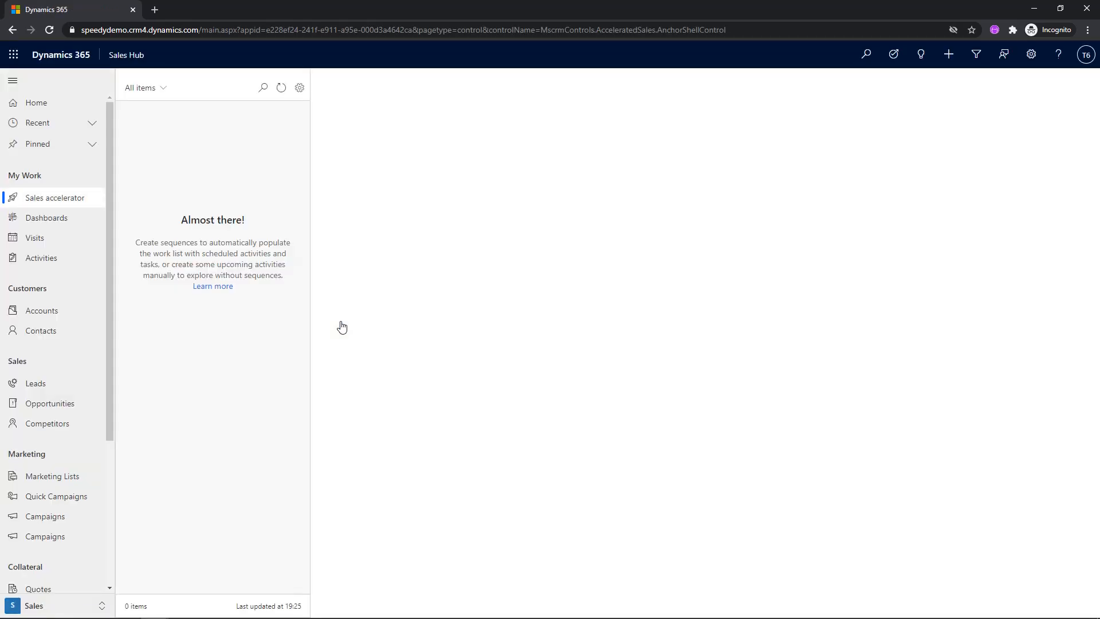
{"action": "left_click", "coordinate": [37, 222]}
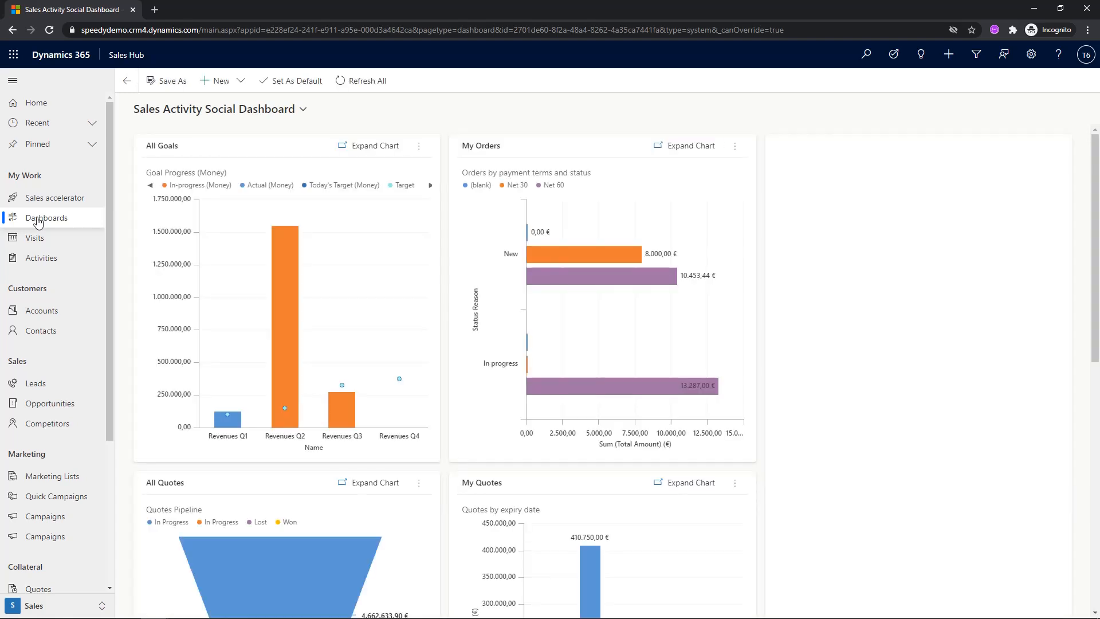
{"action": "left_click", "coordinate": [265, 112]}
{"action": "left_click", "coordinate": [197, 292]}
Drill down the largest In Progress segment of the All Quotes funnel chart by Quote.
{"action": "scroll", "coordinate": [527, 162], "scroll_direction": "down", "scroll_amount": 6}
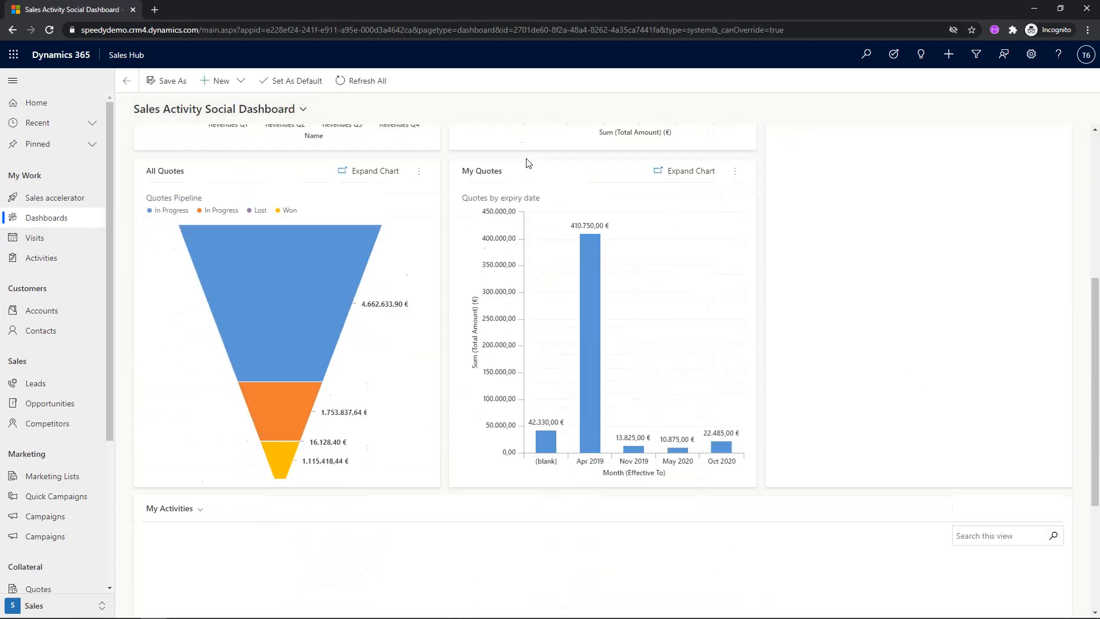
{"action": "left_click", "coordinate": [283, 250]}
{"action": "type", "text": "Quote"}
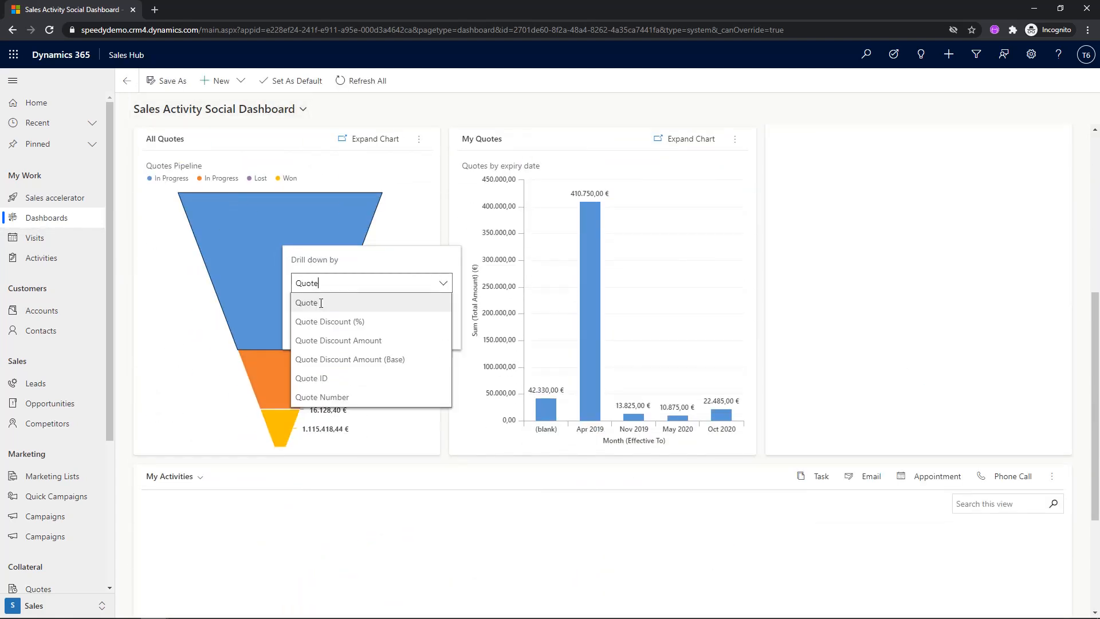
{"action": "left_click", "coordinate": [321, 304]}
{"action": "left_click", "coordinate": [402, 333]}
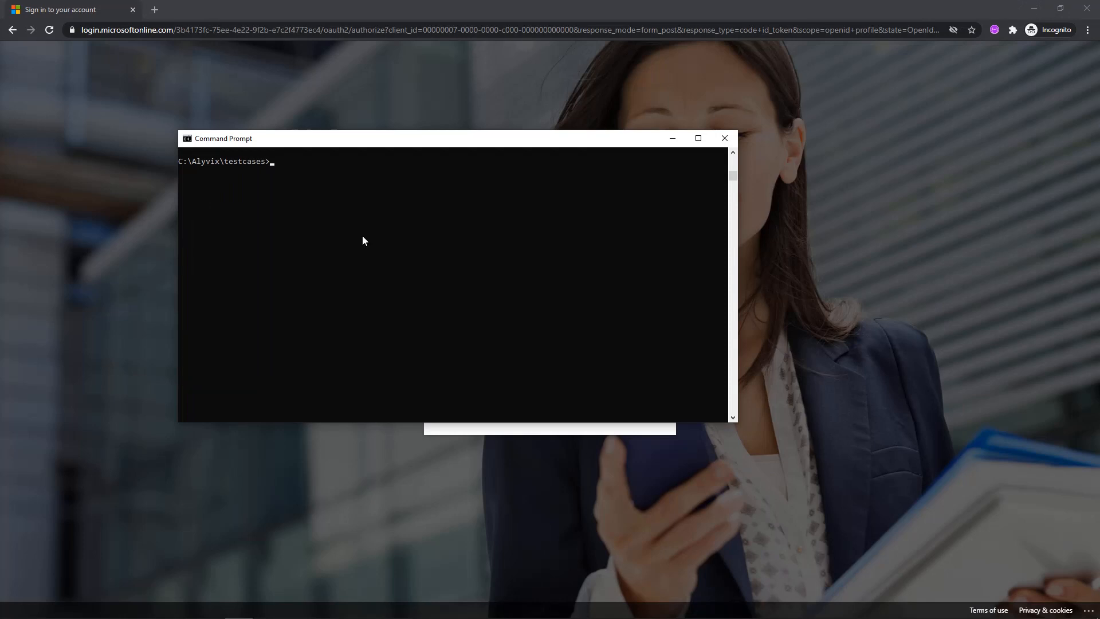
Launch Alyvix Editor on the crm_introduction test case with the command alyvix_editor -f crm_introduction.
{"action": "type", "text": "alyvix_editor -f crm_introduction"}
{"action": "key", "text": "Return"}
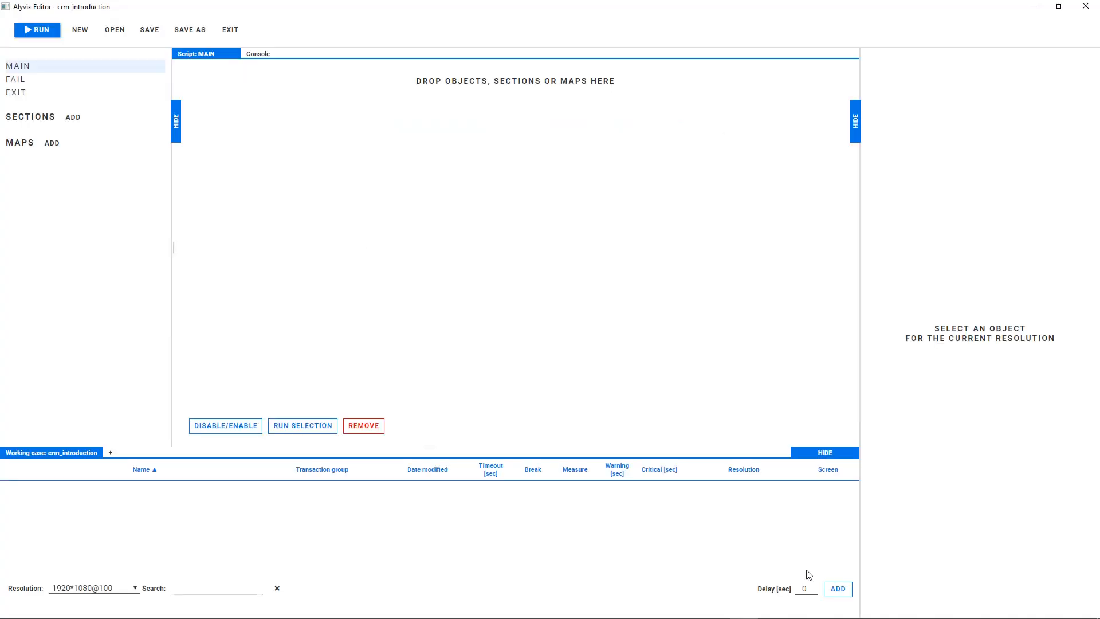
Grab a new visual object from the sign-in page, capturing the Microsoft logo, the Sign in heading and the Next button.
{"action": "left_click", "coordinate": [834, 589]}
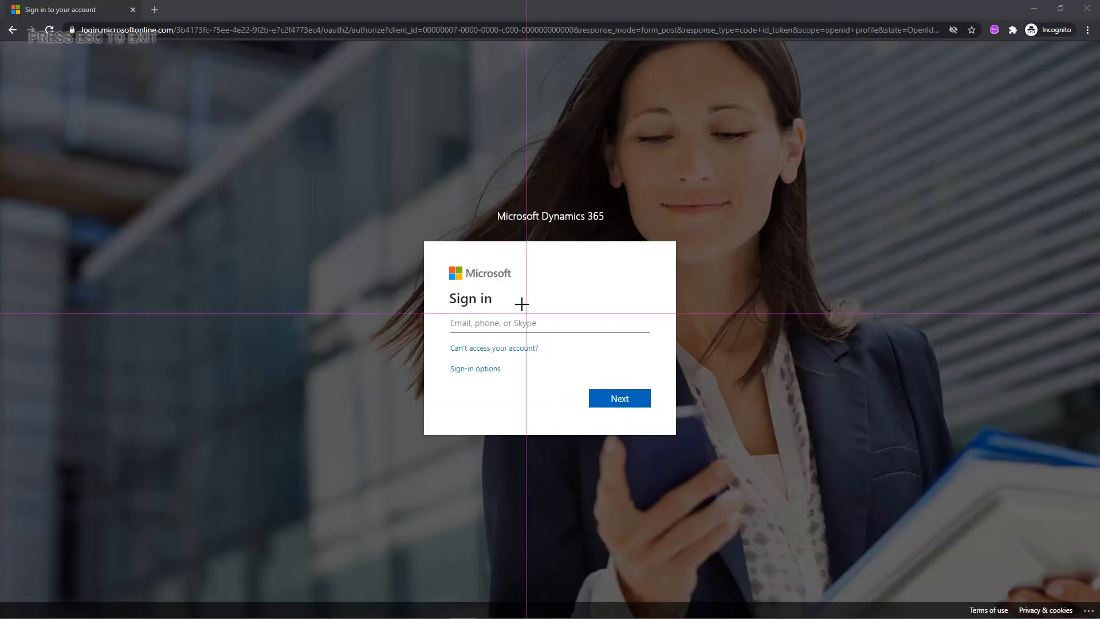
{"action": "left_click", "coordinate": [504, 272]}
{"action": "left_click", "coordinate": [458, 295]}
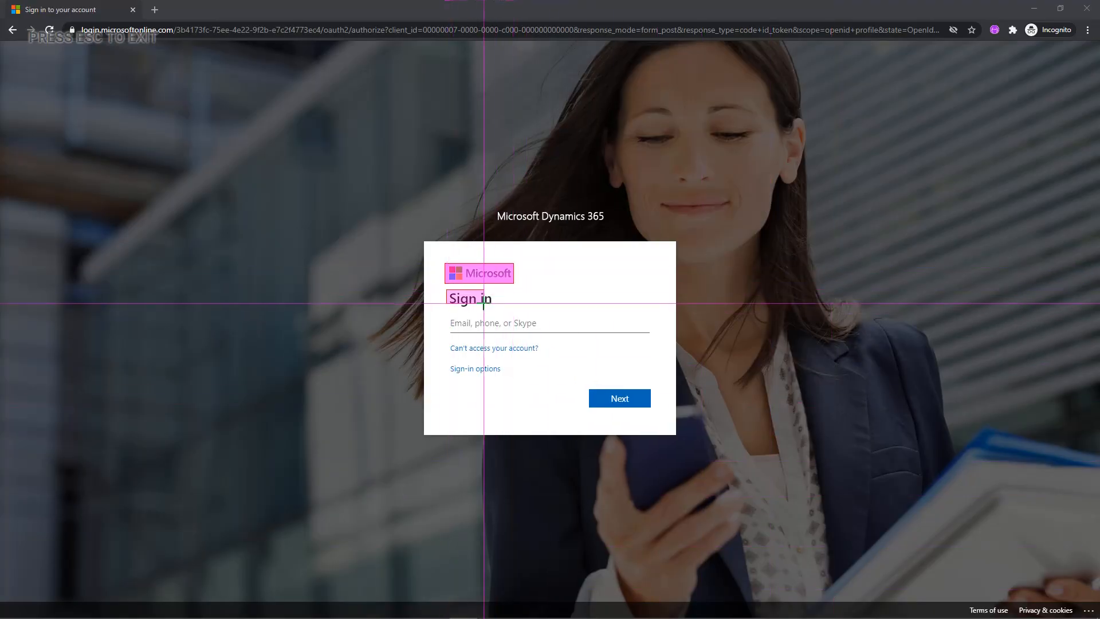
{"action": "left_click", "coordinate": [596, 395]}
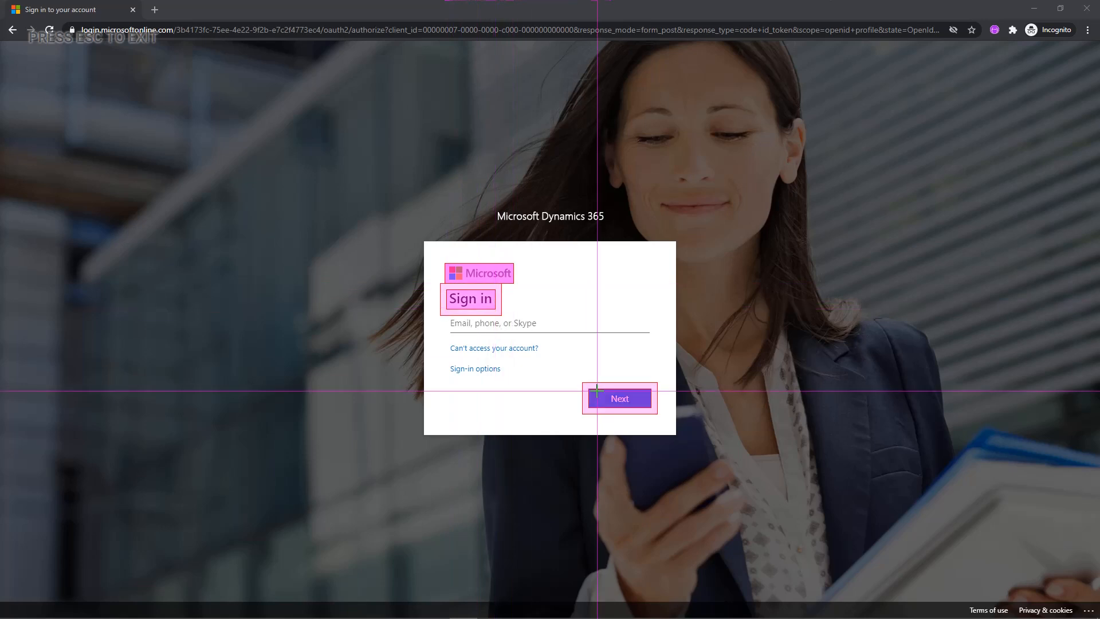
{"action": "key", "text": "ctrl+o"}
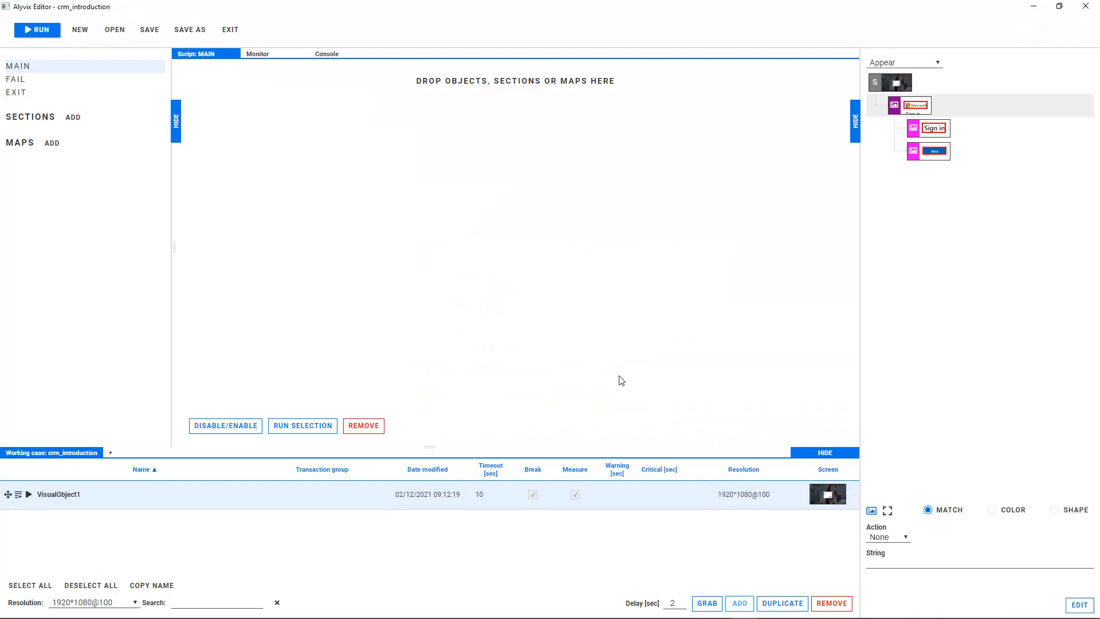
Give the Sign in heading component a Click action pointed at the e-mail field and the account e-mail as its string.
{"action": "left_click", "coordinate": [933, 129]}
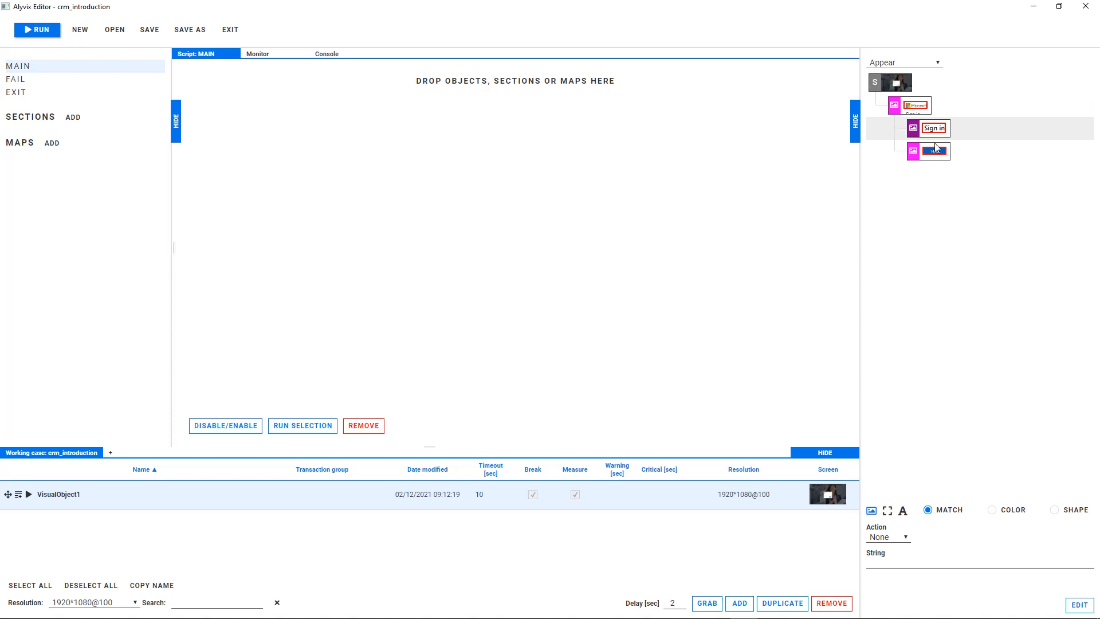
{"action": "left_click", "coordinate": [902, 536]}
{"action": "left_click", "coordinate": [896, 567]}
{"action": "left_click", "coordinate": [936, 534]}
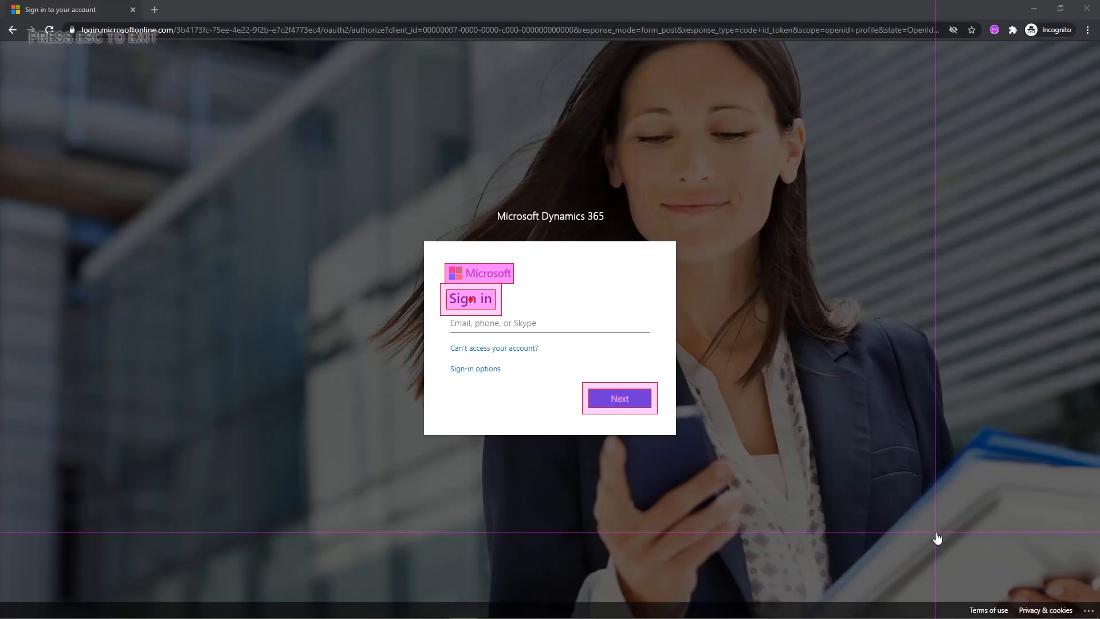
{"action": "left_click", "coordinate": [473, 323]}
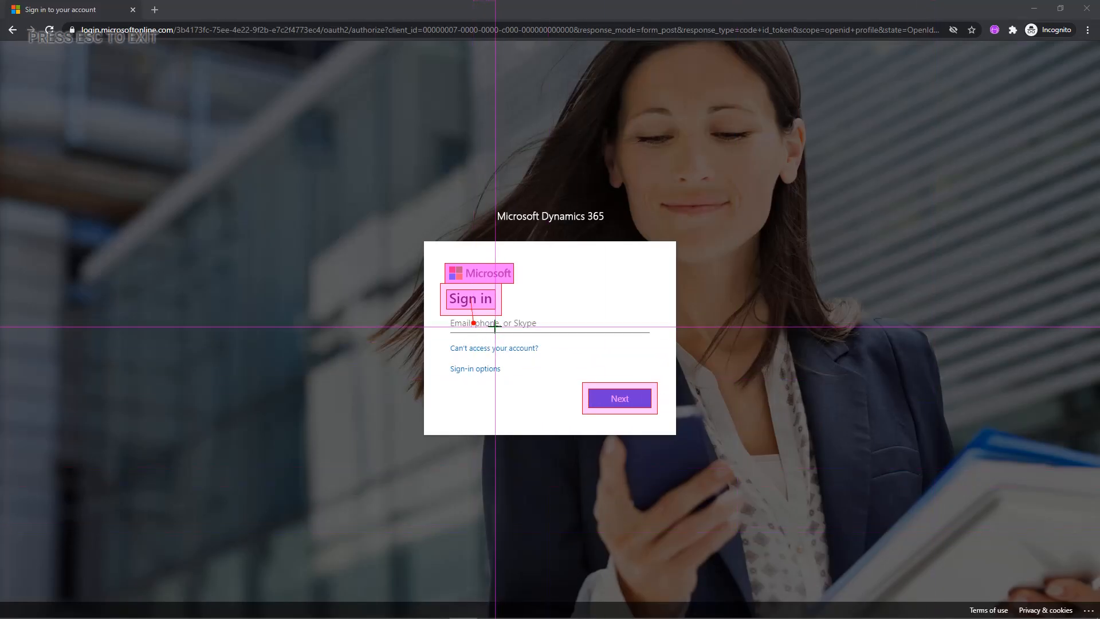
{"action": "key", "text": "Escape"}
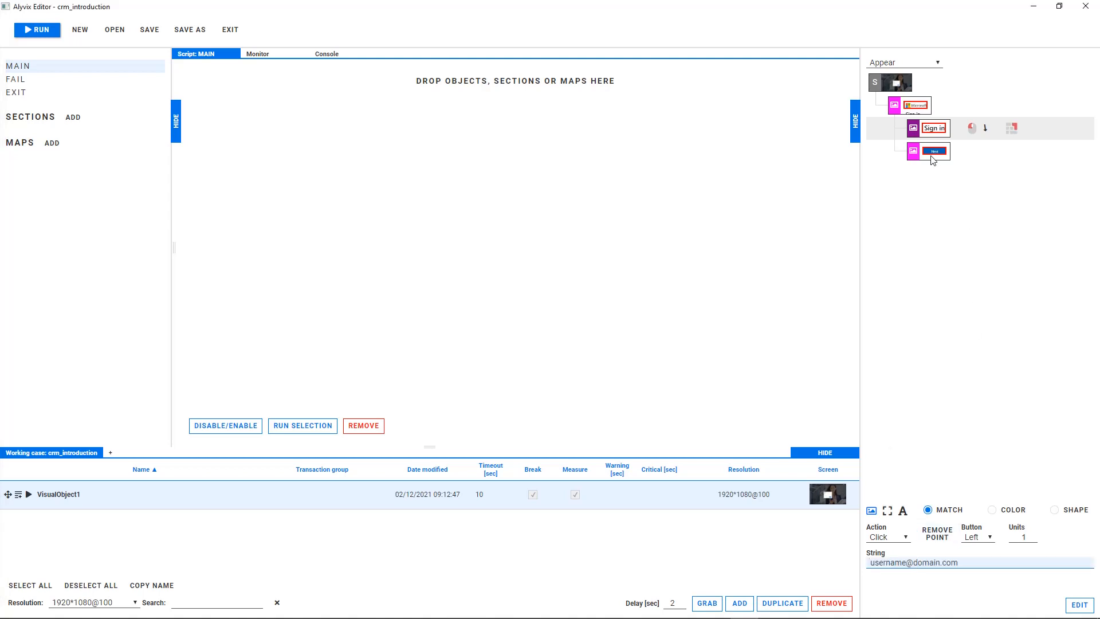
Change the Next component to Button shape detection and assign it a Click action.
{"action": "left_click", "coordinate": [932, 160]}
{"action": "left_click", "coordinate": [888, 510]}
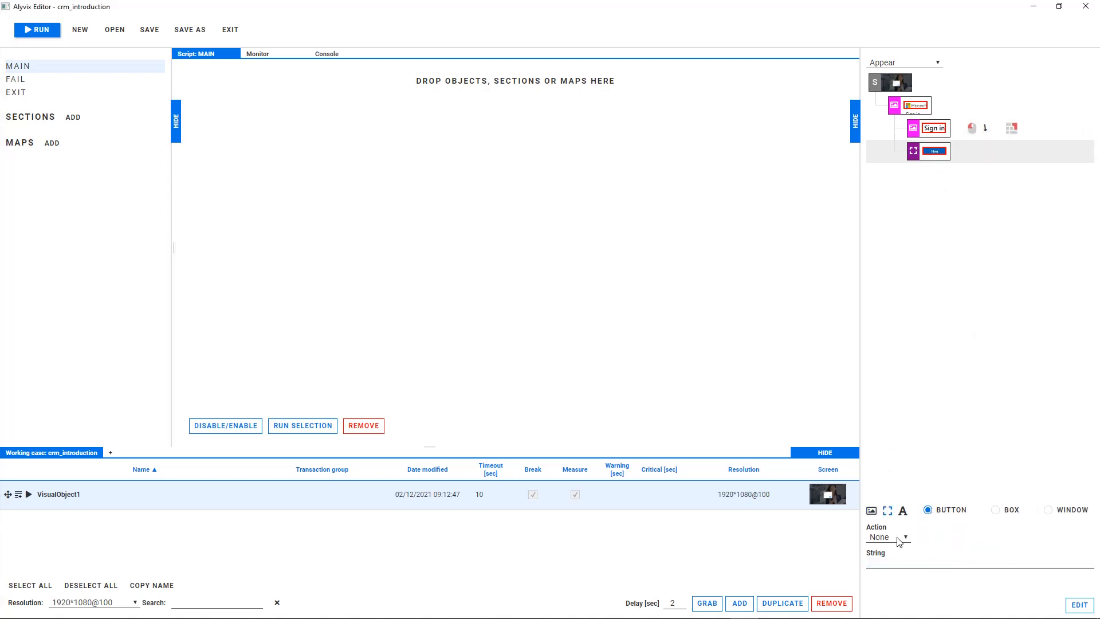
{"action": "left_click", "coordinate": [898, 542]}
{"action": "left_click", "coordinate": [894, 572]}
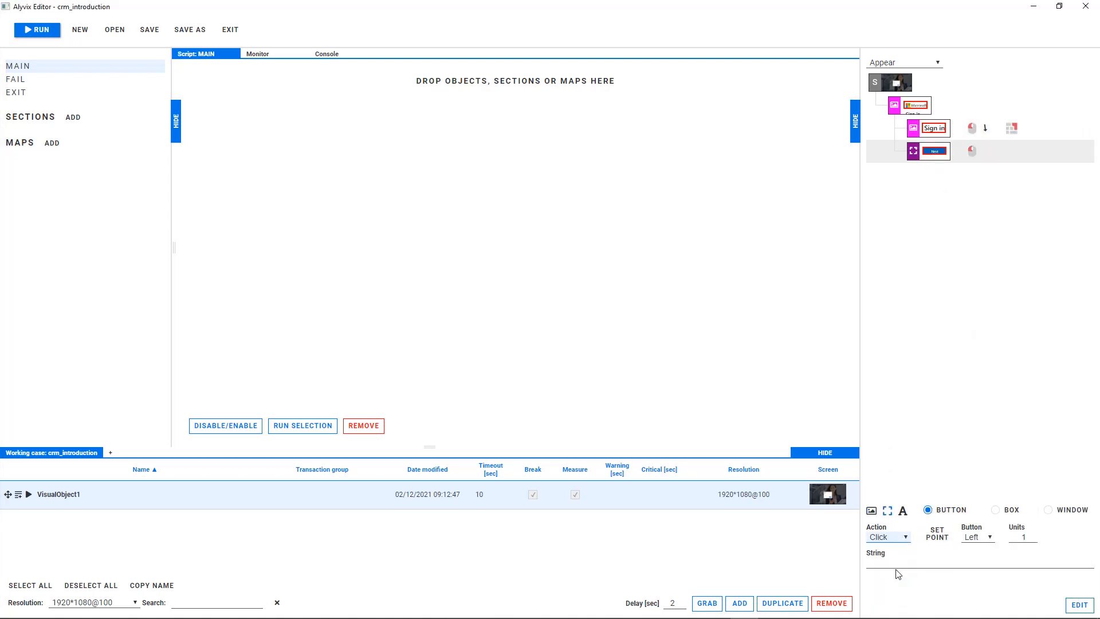
{"action": "left_click", "coordinate": [906, 87]}
{"action": "left_click", "coordinate": [916, 546]}
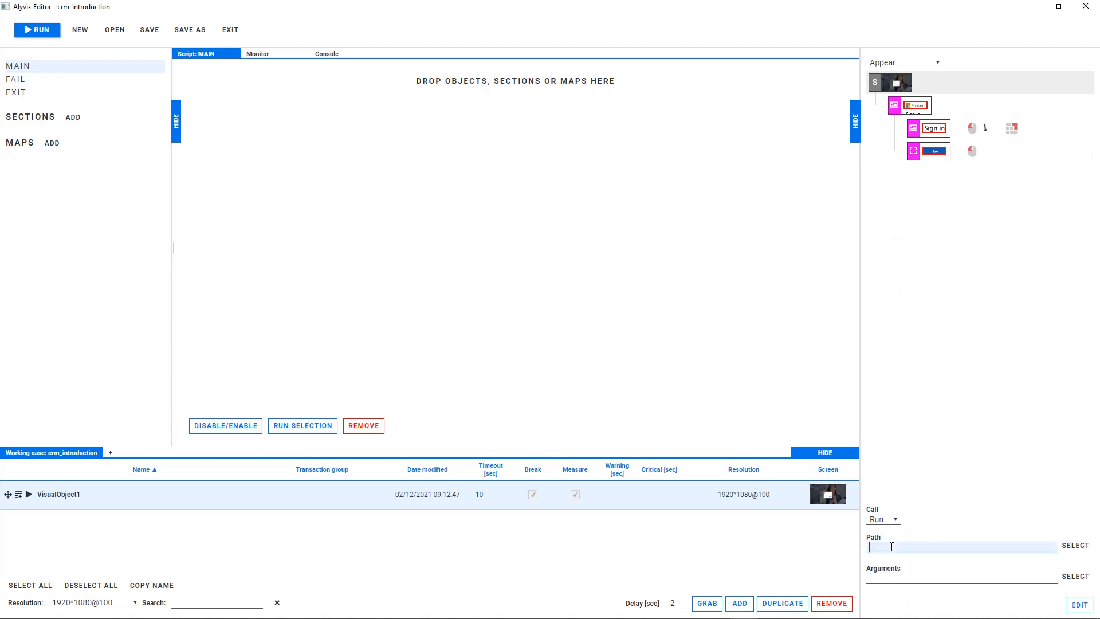
{"action": "key", "text": "ctrl+v"}
{"action": "left_click", "coordinate": [936, 579]}
{"action": "key", "text": "ctrl+v"}
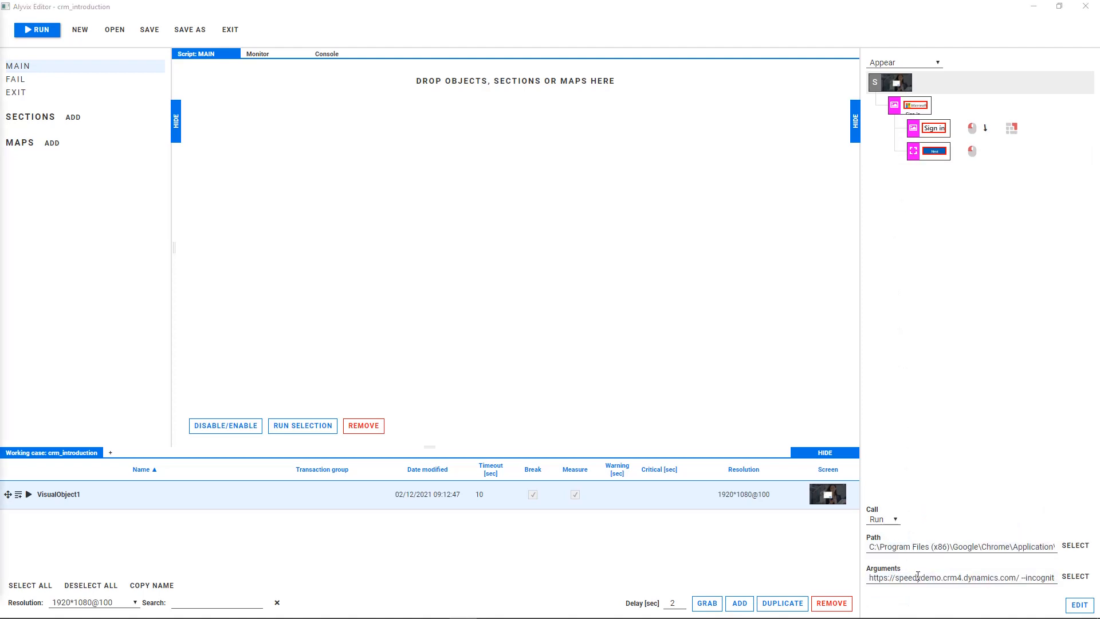
Rename the visual object CRM_LoginRun and add it to the MAIN script.
{"action": "left_click", "coordinate": [15, 496]}
{"action": "key", "text": "ctrl+a"}
{"action": "type", "text": "CRM_LoginRun"}
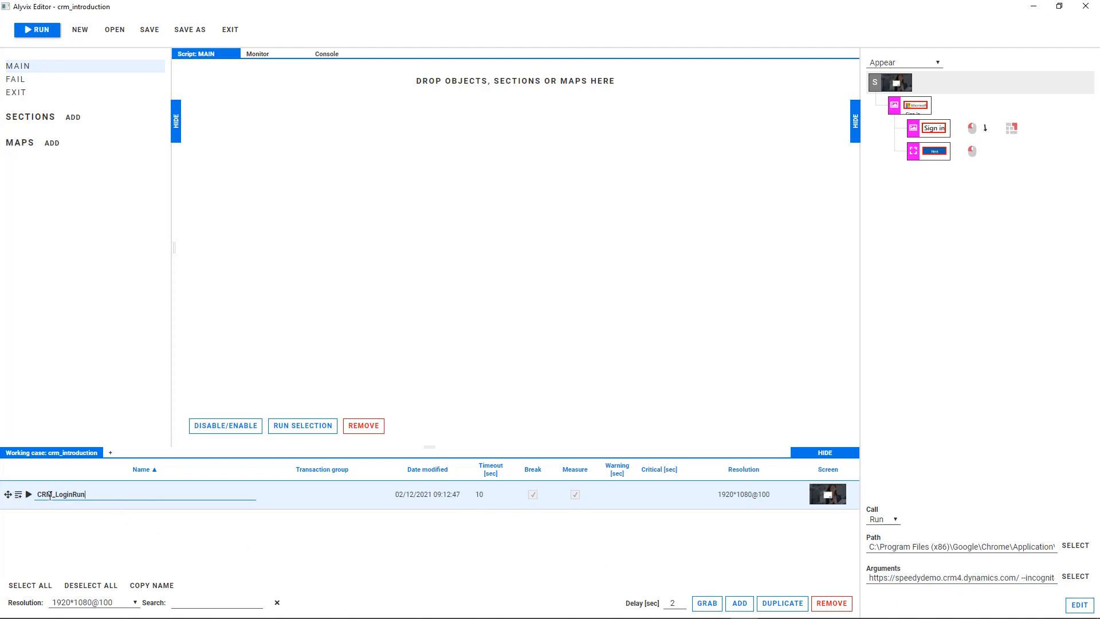
{"action": "left_click", "coordinate": [27, 496]}
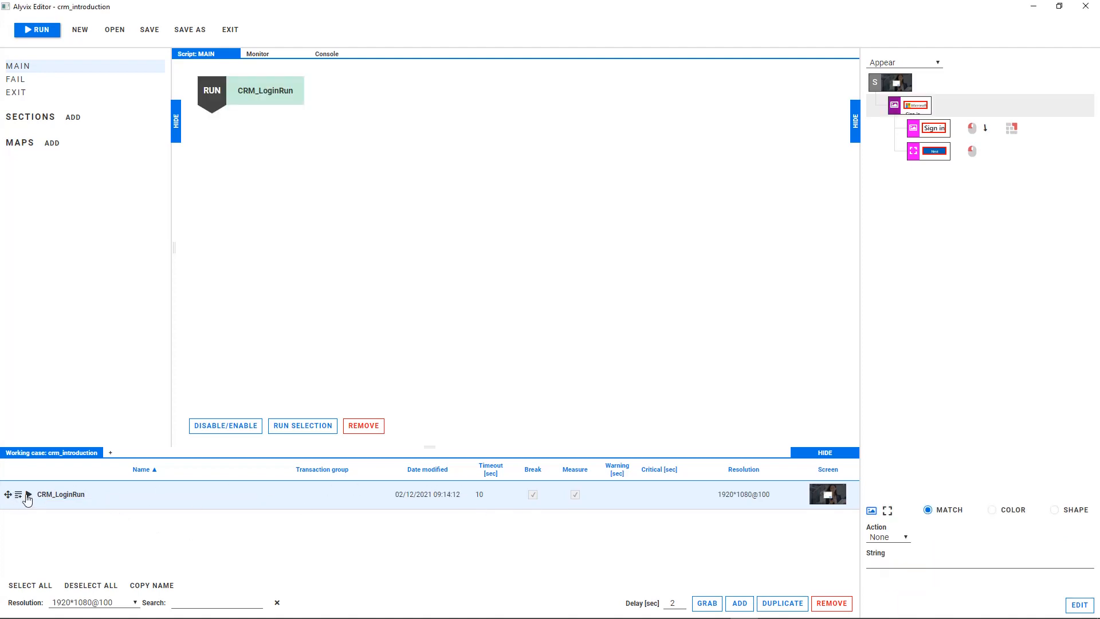
Run the CRM_LoginRun object to launch the browser and submit the account e-mail on the sign-in page.
{"action": "left_click", "coordinate": [28, 496]}
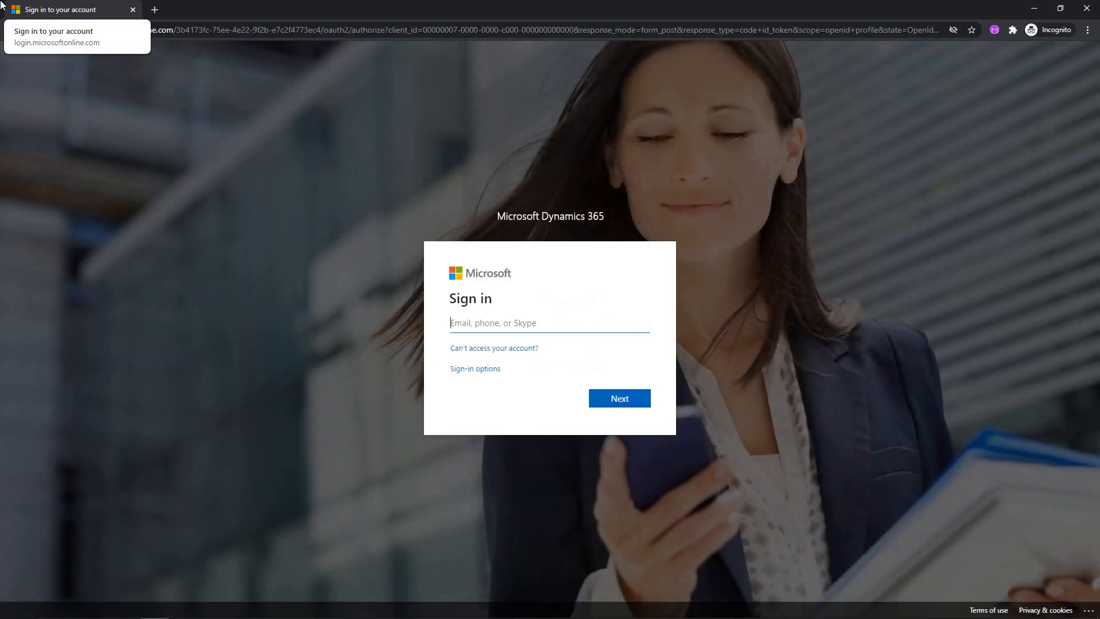
{"action": "left_click", "coordinate": [474, 323]}
{"action": "type", "text": "username@domain.com"}
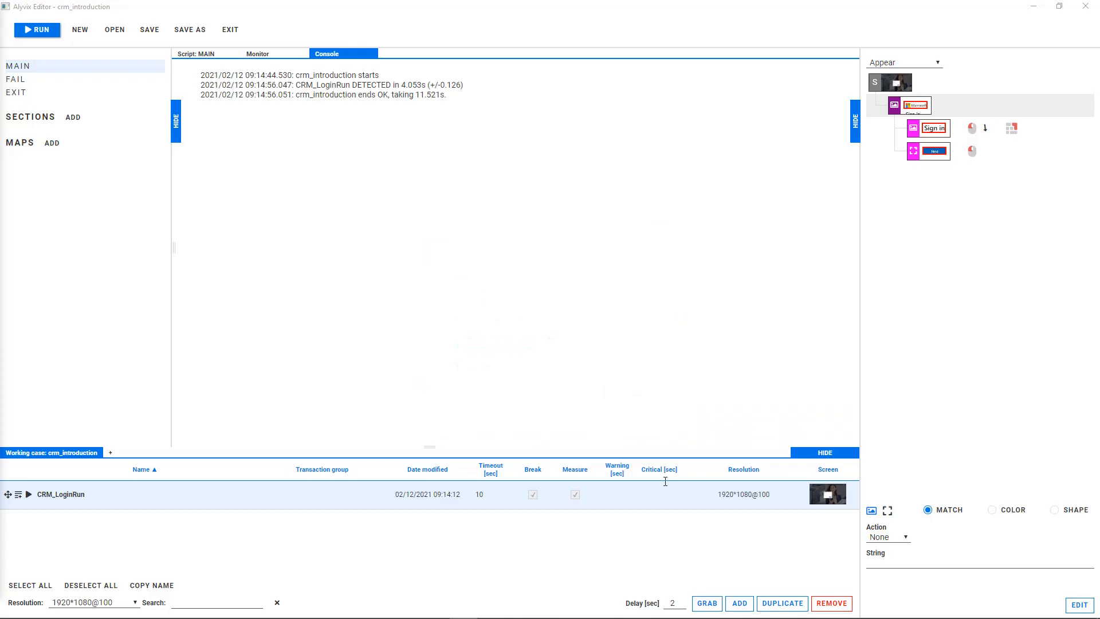
Grab a second visual object from the password page, capturing the Microsoft logo, the Enter password heading and the Sign in button.
{"action": "left_click", "coordinate": [743, 603]}
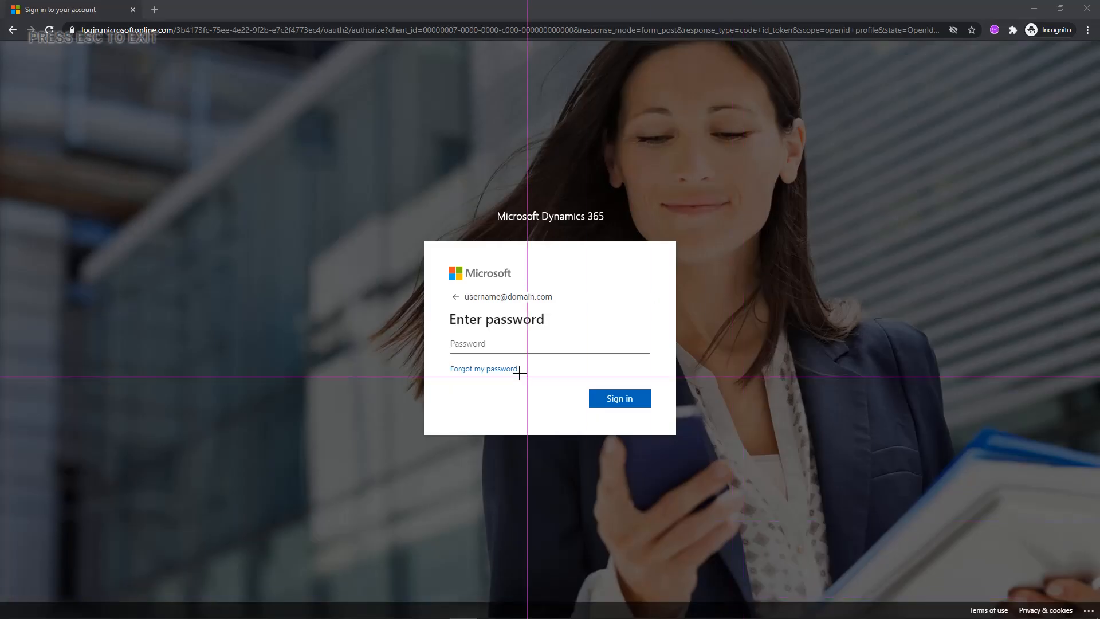
{"action": "left_click_drag", "start_coordinate": [447, 263], "coordinate": [514, 284]}
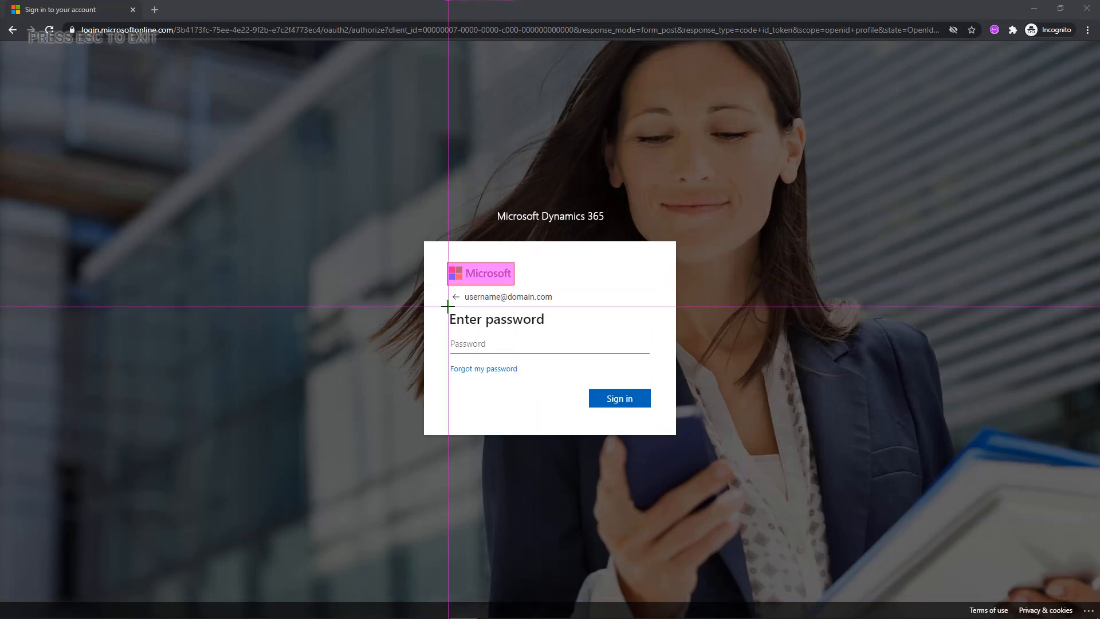
{"action": "left_click_drag", "start_coordinate": [447, 309], "coordinate": [548, 328]}
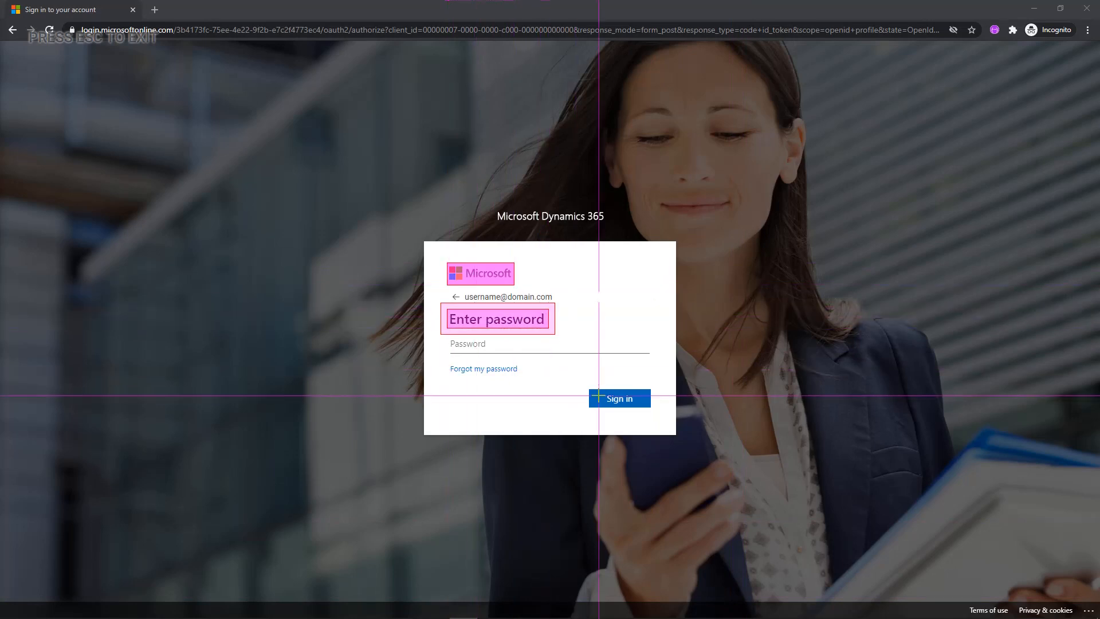
{"action": "left_click_drag", "start_coordinate": [589, 389], "coordinate": [652, 407]}
{"action": "key", "text": "ctrl+o"}
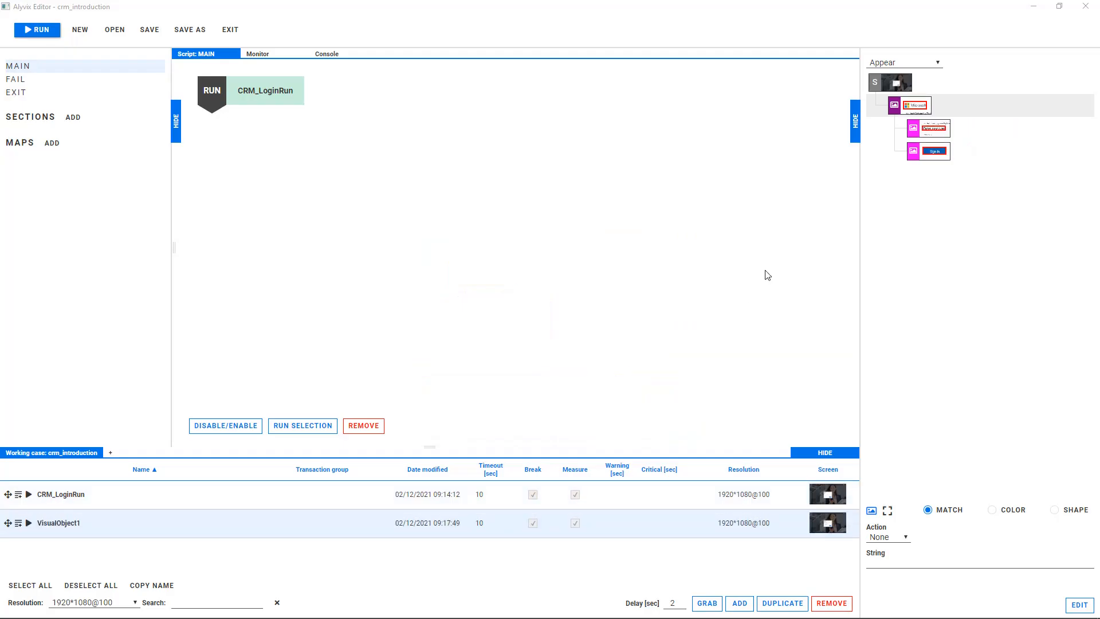
Give the Enter password heading component a Click action pointed at the Password field and the account password as its string.
{"action": "left_click", "coordinate": [923, 131]}
{"action": "left_click", "coordinate": [894, 537]}
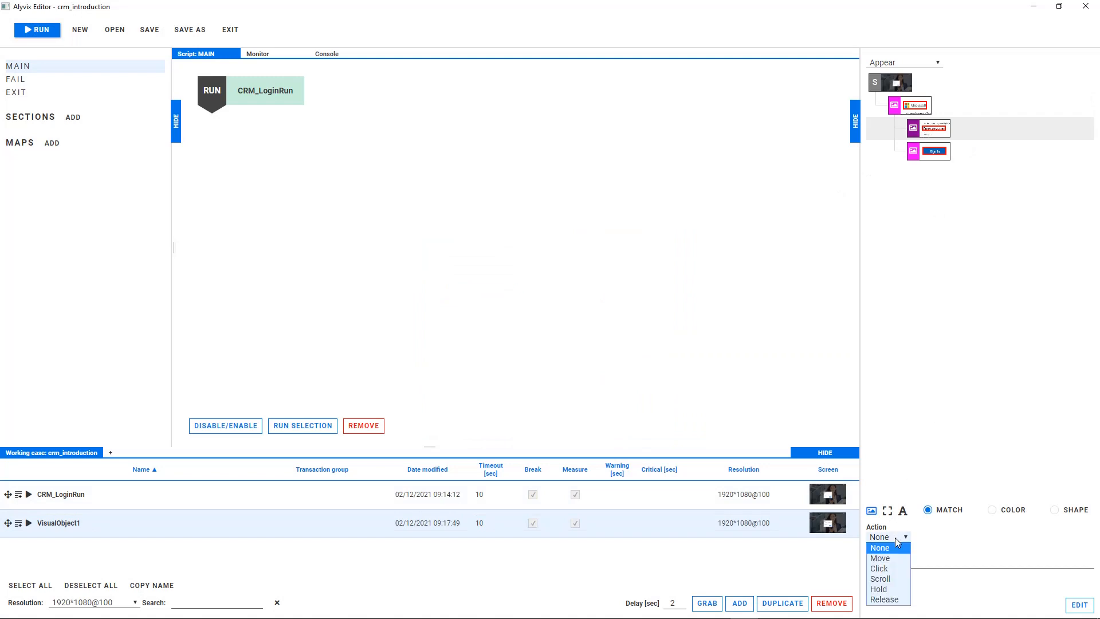
{"action": "left_click", "coordinate": [879, 568]}
{"action": "left_click", "coordinate": [936, 535]}
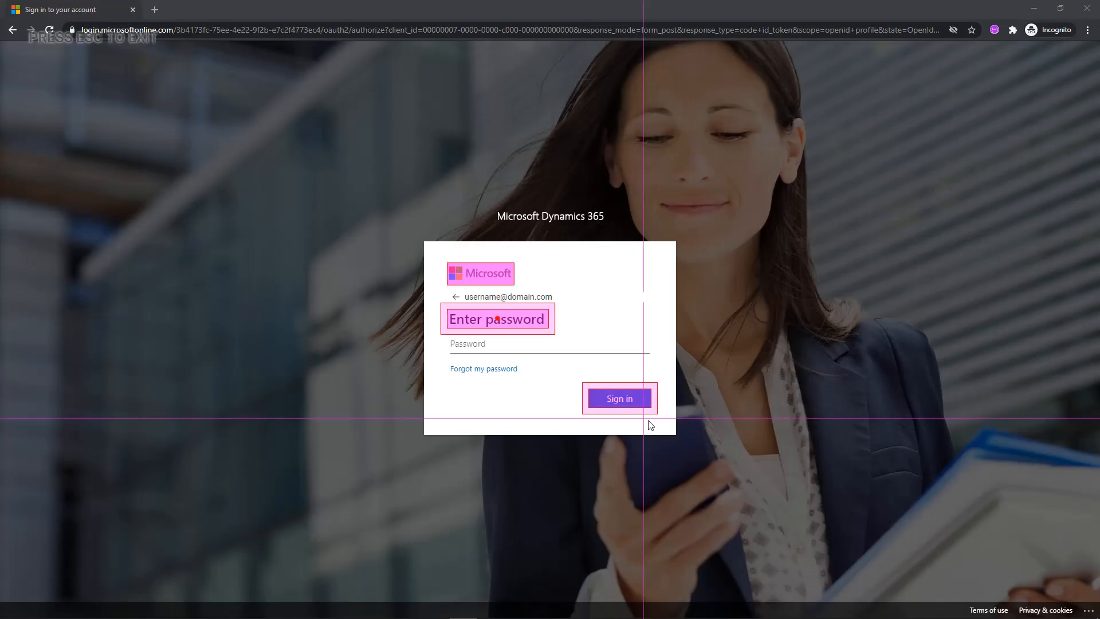
{"action": "left_click", "coordinate": [534, 343]}
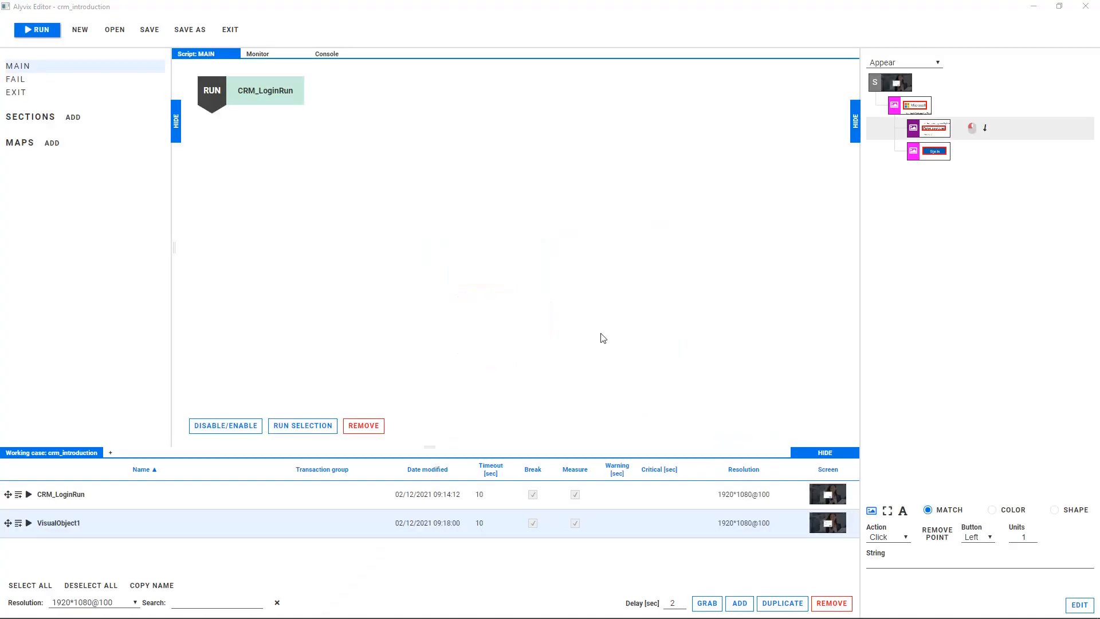
{"action": "left_click", "coordinate": [895, 559]}
{"action": "key", "text": "ctrl+v"}
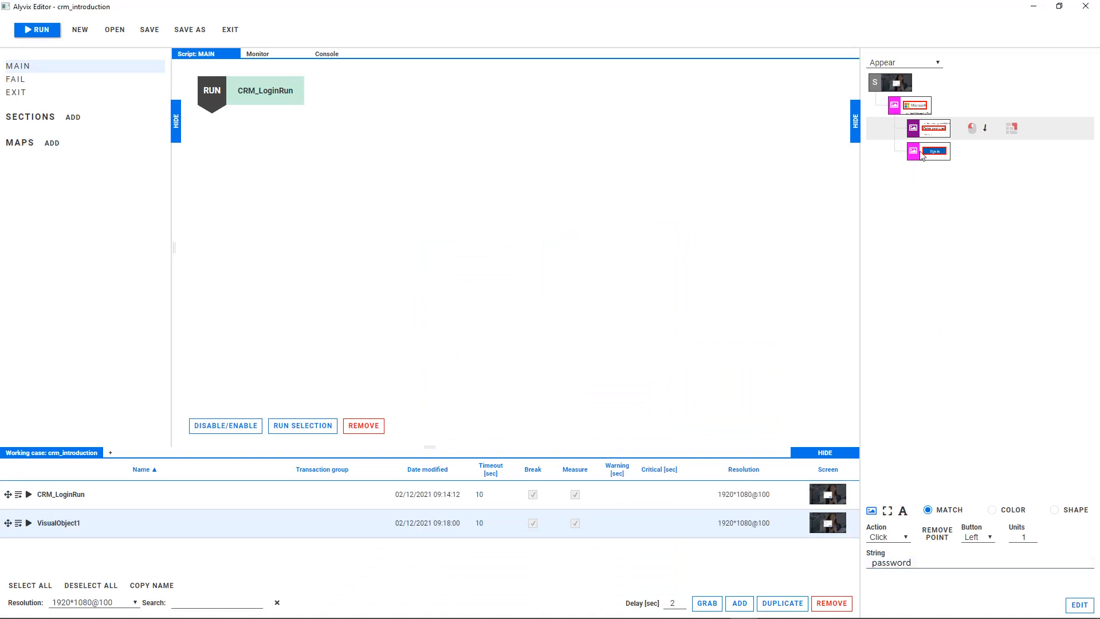
Make the Sign in button component a Button-type rectangle with a Click action.
{"action": "left_click", "coordinate": [922, 153]}
{"action": "left_click", "coordinate": [897, 536]}
{"action": "left_click", "coordinate": [892, 568]}
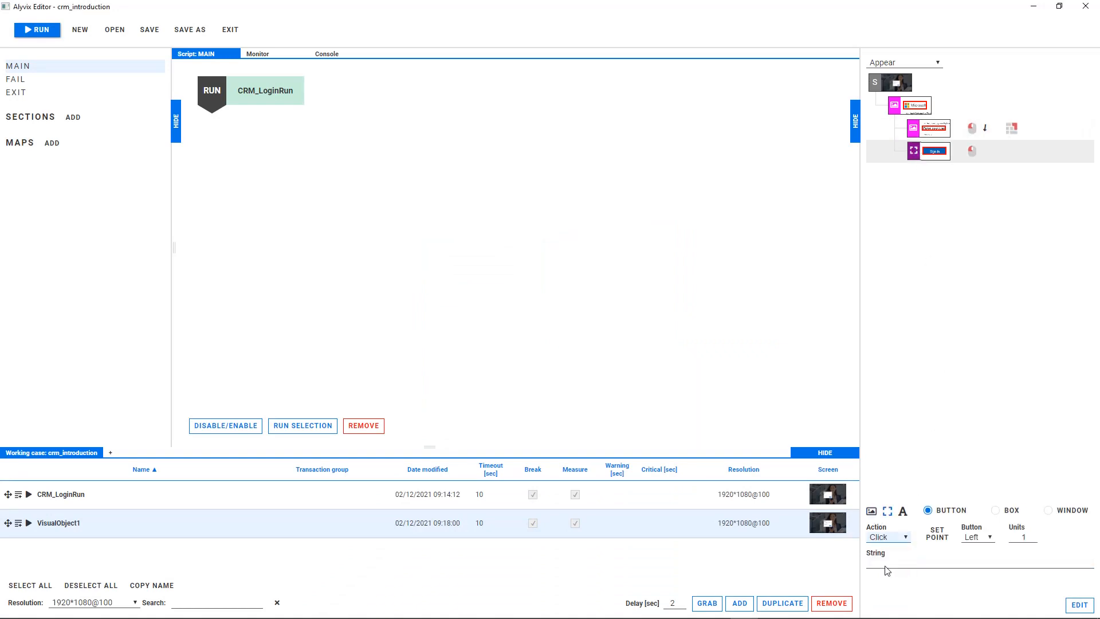
Rename the new visual object CRM_LoginPassword with a 5-second timeout and Measure off, and add it to the MAIN script.
{"action": "double_click", "coordinate": [63, 523]}
{"action": "type", "text": "CRM_LoginPassword"}
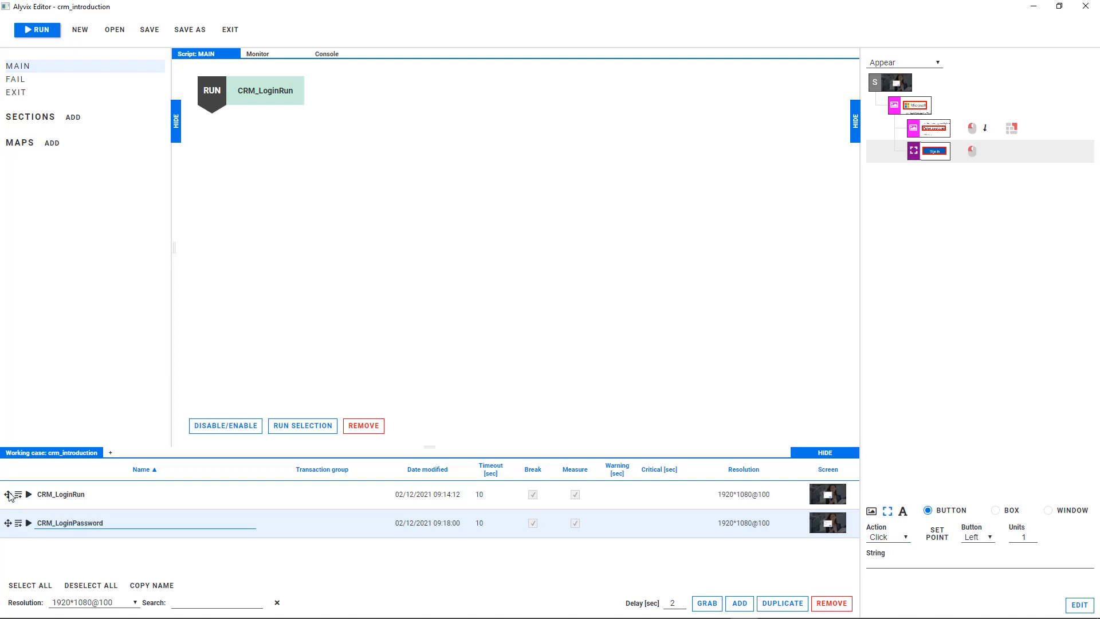
{"action": "left_click", "coordinate": [482, 523]}
{"action": "left_click", "coordinate": [575, 523]}
{"action": "left_click", "coordinate": [19, 524]}
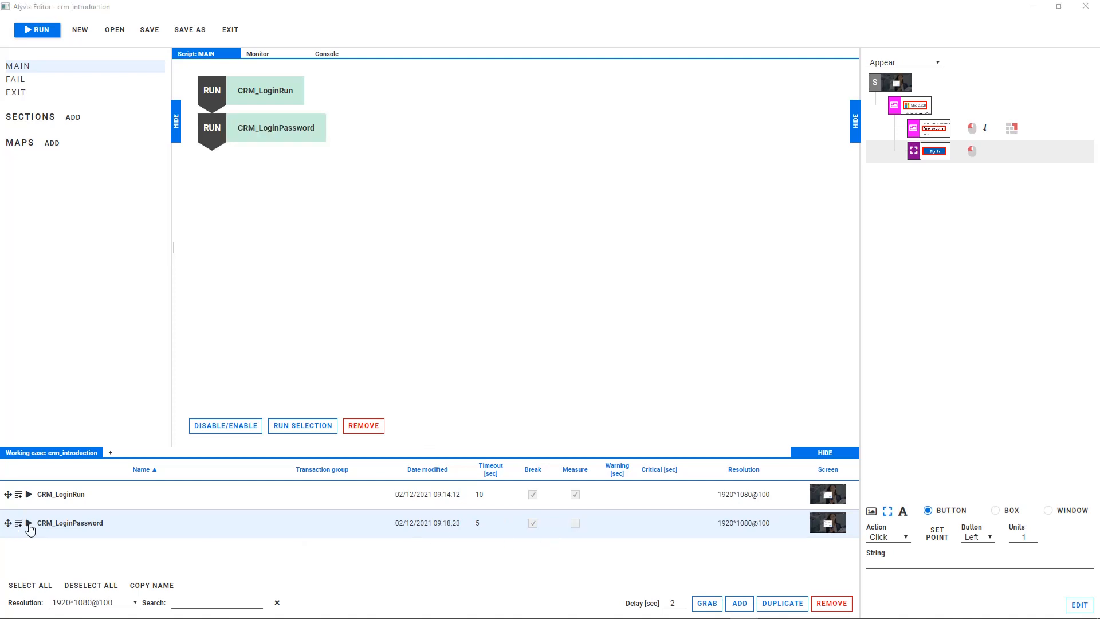
Run CRM_LoginPassword and grab a visual object from the Stay signed in? page: Microsoft logo, heading, Don't show this again checkbox and No button.
{"action": "left_click", "coordinate": [29, 522]}
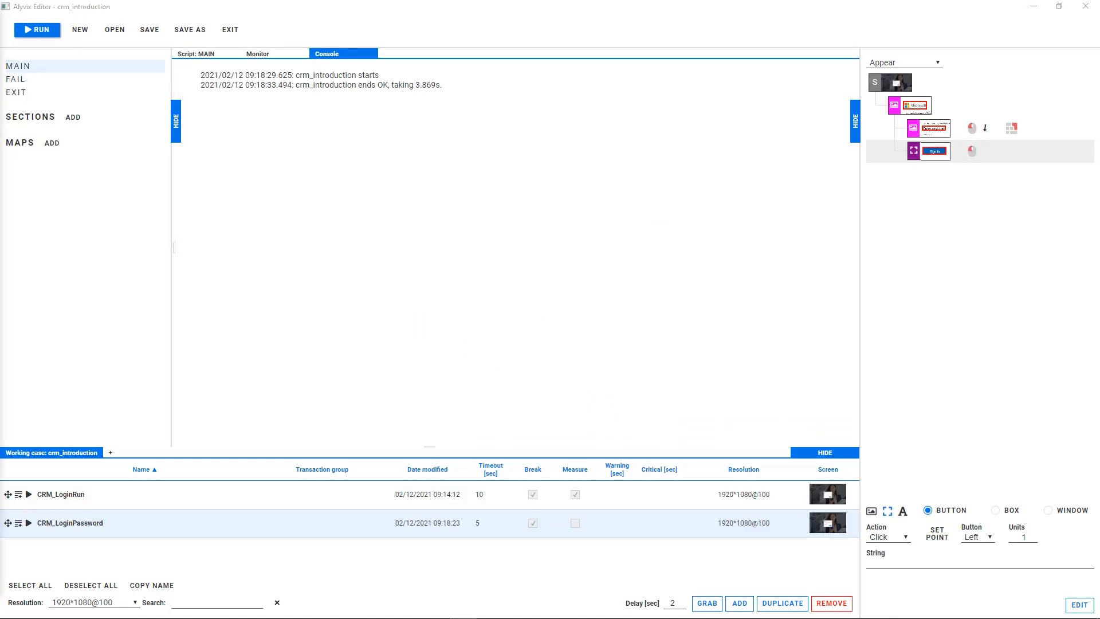
{"action": "left_click", "coordinate": [740, 602]}
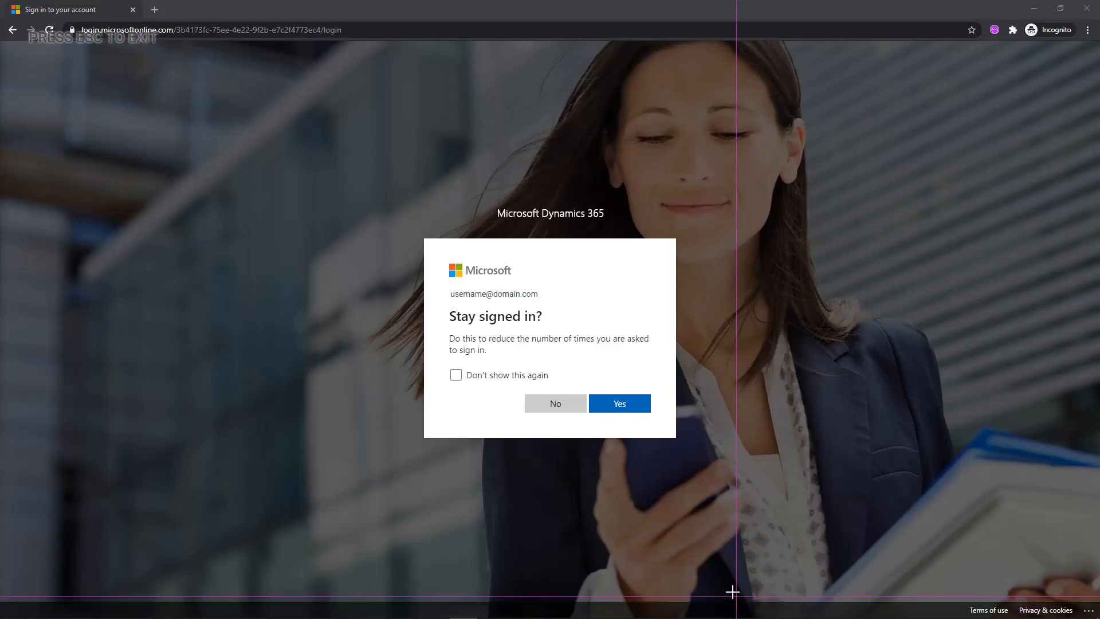
{"action": "left_click_drag", "start_coordinate": [444, 259], "coordinate": [514, 281]}
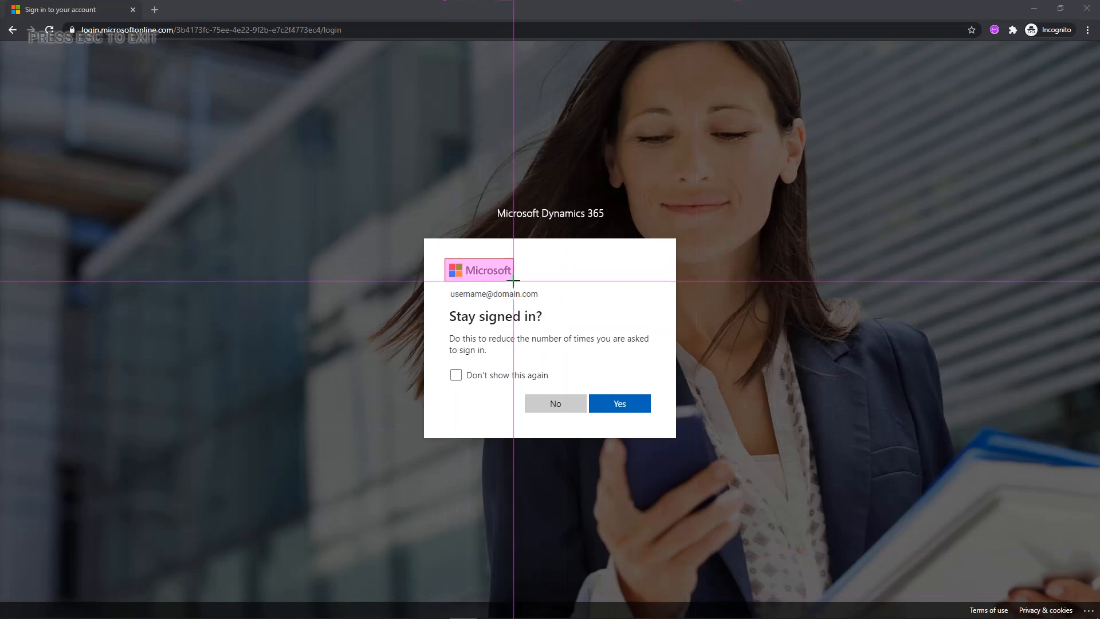
{"action": "left_click_drag", "start_coordinate": [445, 306], "coordinate": [545, 327]}
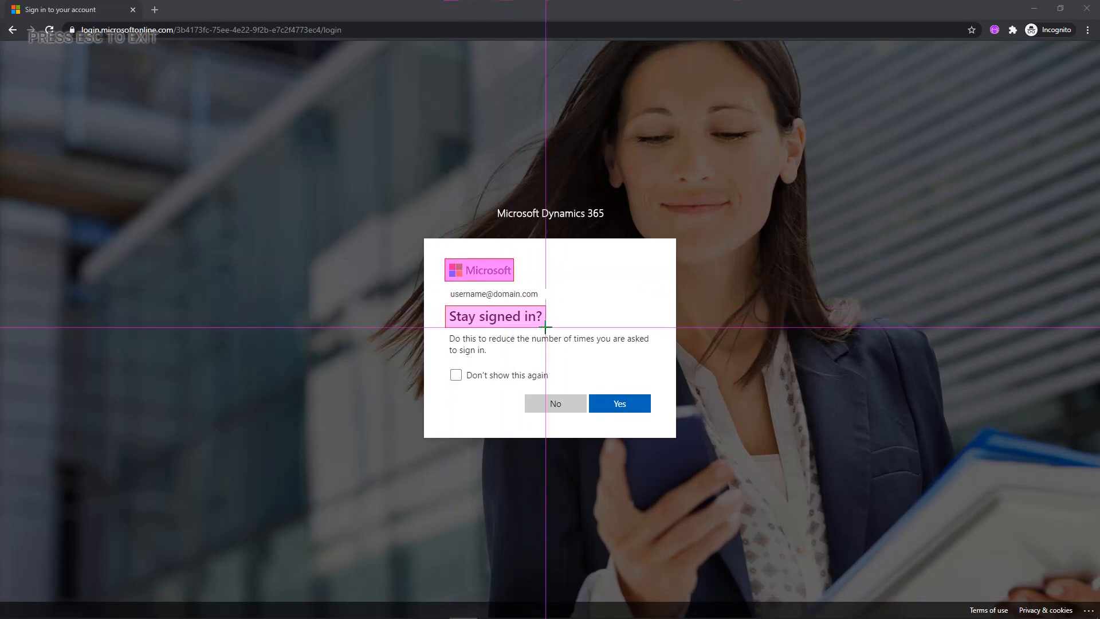
{"action": "left_click", "coordinate": [456, 374]}
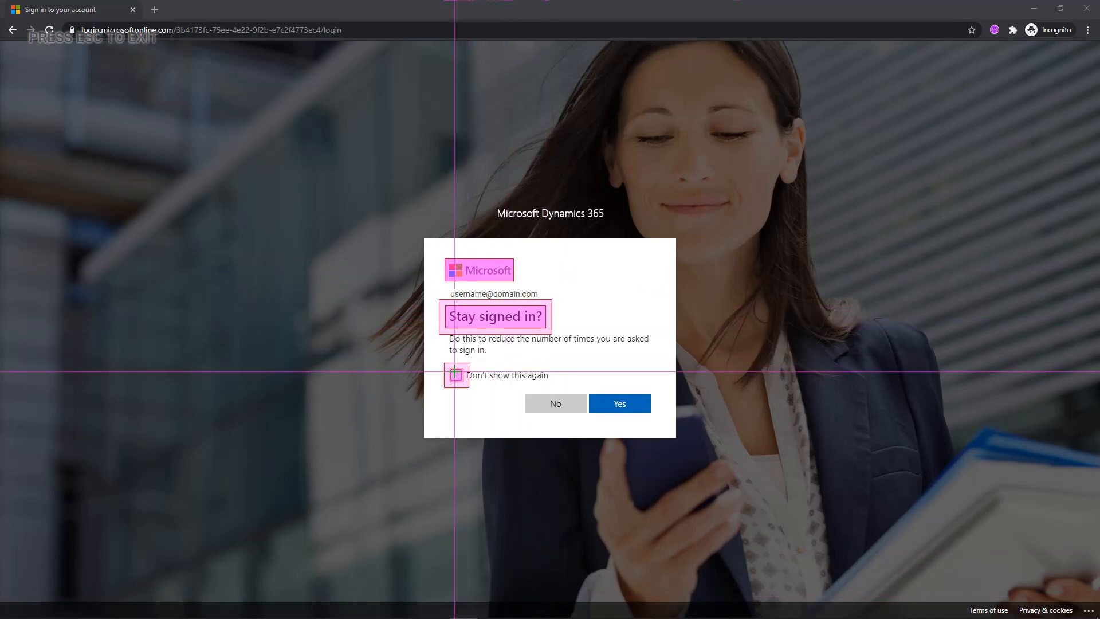
{"action": "left_click", "coordinate": [570, 396]}
{"action": "key", "text": "Escape"}
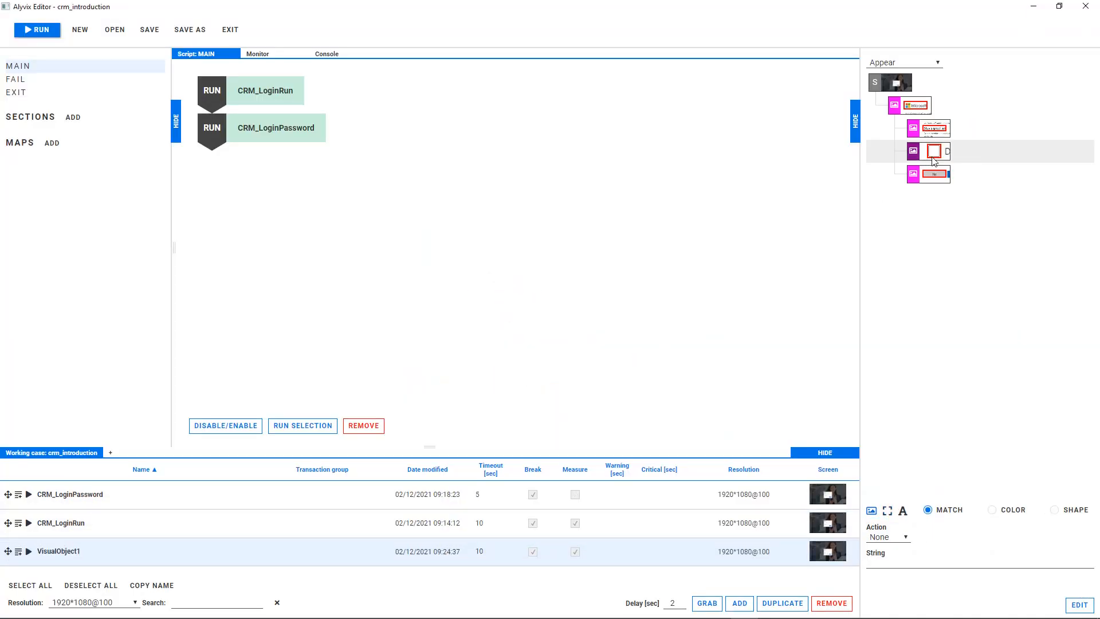
Make the checkbox and No button components Button-type rectangles, each with a Click action.
{"action": "left_click", "coordinate": [887, 510]}
{"action": "left_click", "coordinate": [888, 536]}
{"action": "left_click", "coordinate": [895, 566]}
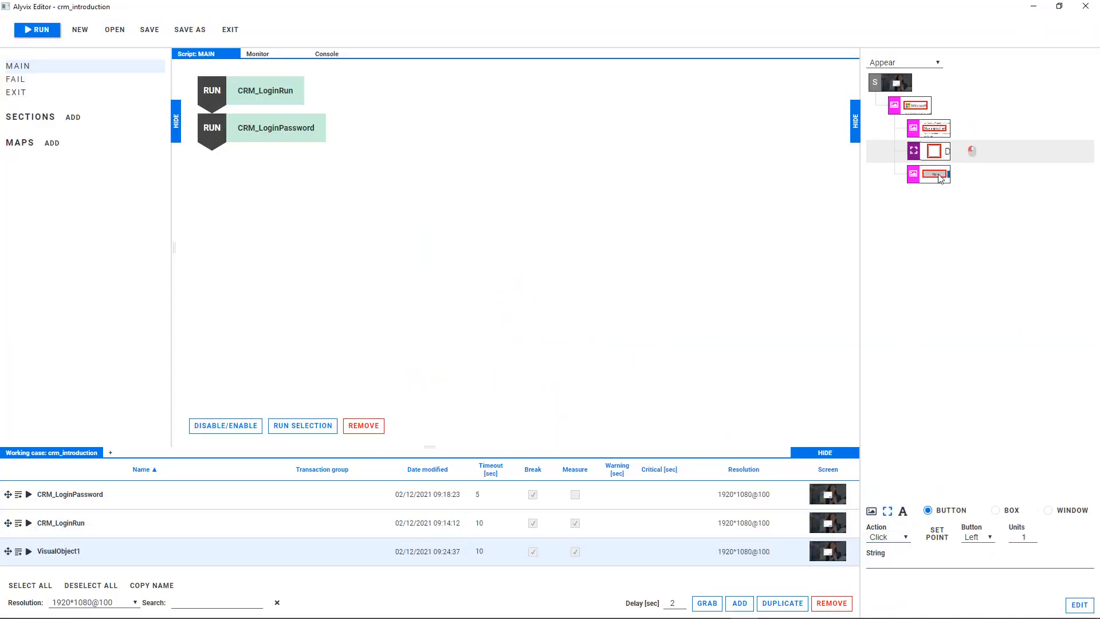
{"action": "left_click", "coordinate": [928, 173]}
{"action": "left_click", "coordinate": [889, 536]}
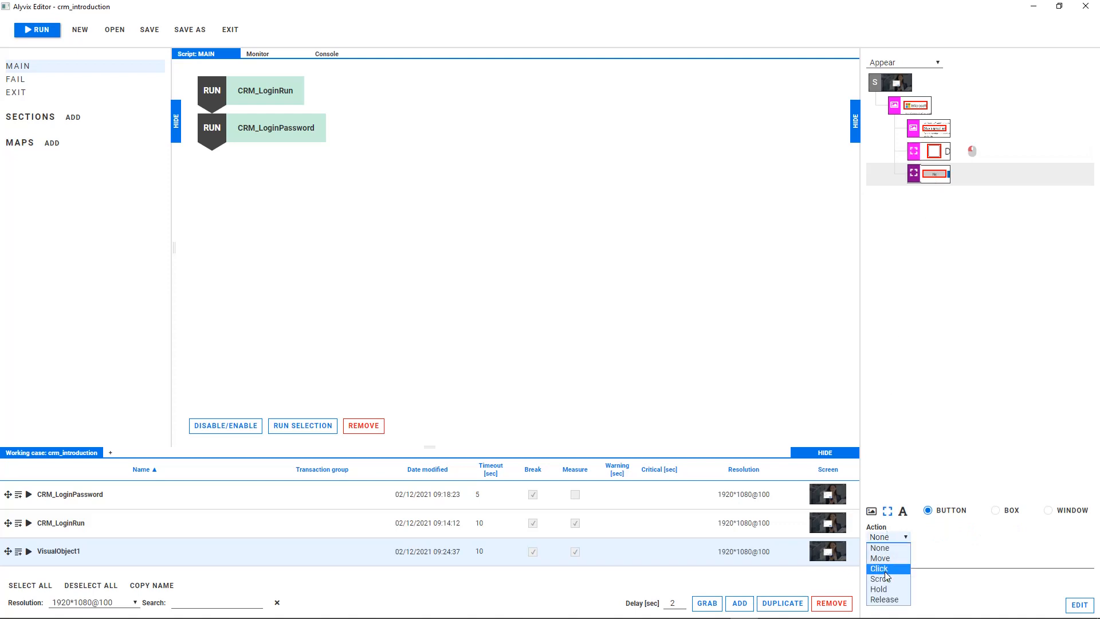
{"action": "left_click", "coordinate": [881, 568]}
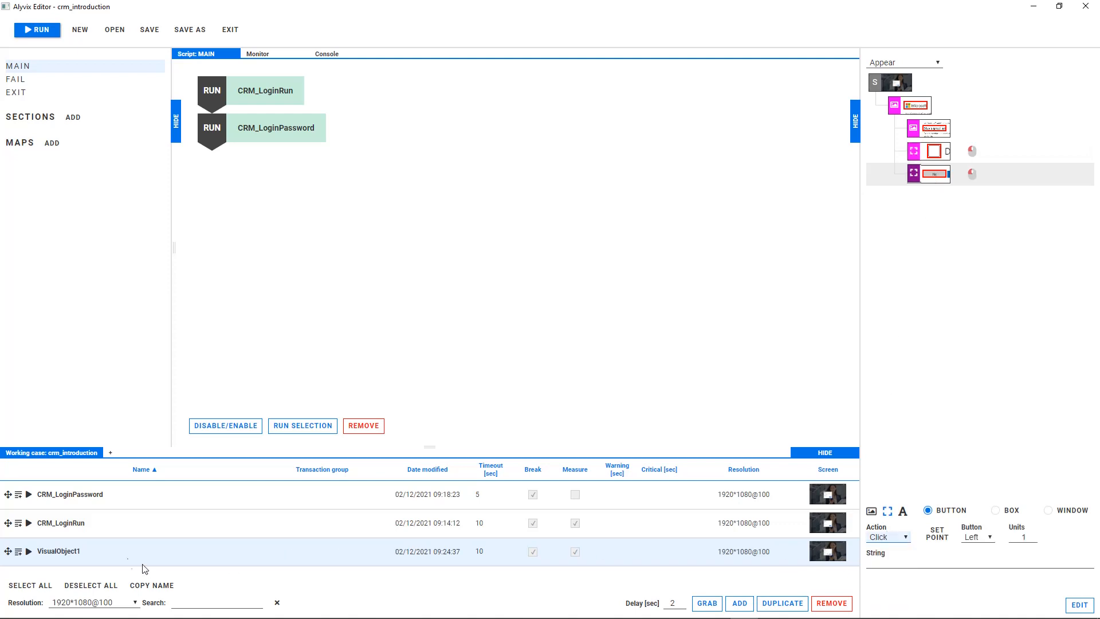
Rename the new visual object CRM_StaySignedOut with a 5-second timeout and Measure off, and add it to the MAIN script.
{"action": "double_click", "coordinate": [59, 551]}
{"action": "type", "text": "CRM_StaySignedOut"}
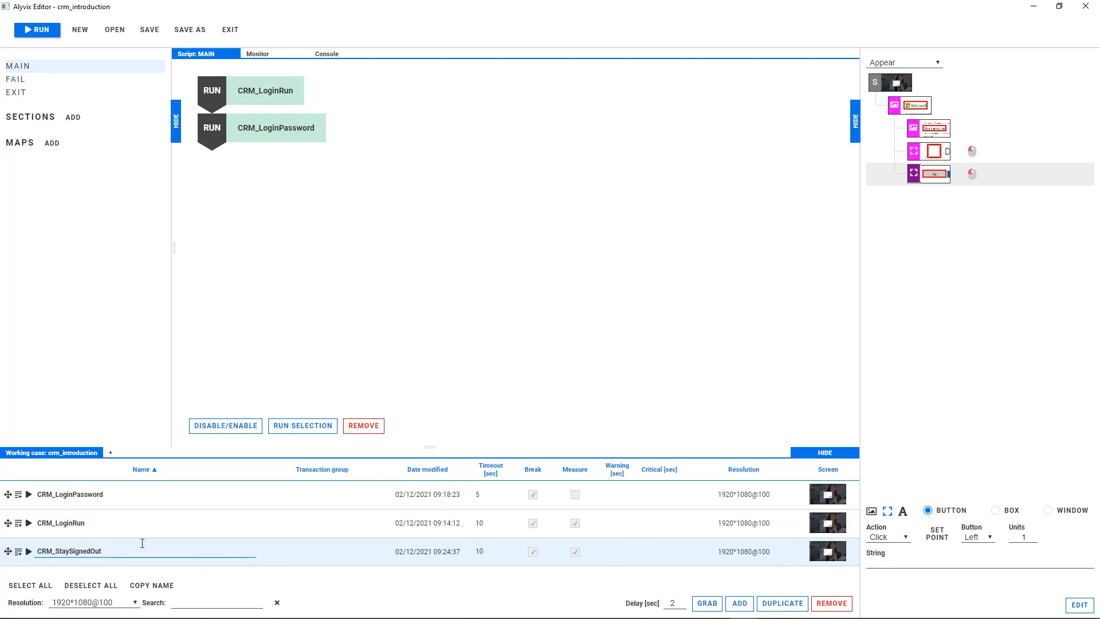
{"action": "double_click", "coordinate": [470, 551]}
{"action": "left_click", "coordinate": [575, 552]}
{"action": "left_click", "coordinate": [18, 552]}
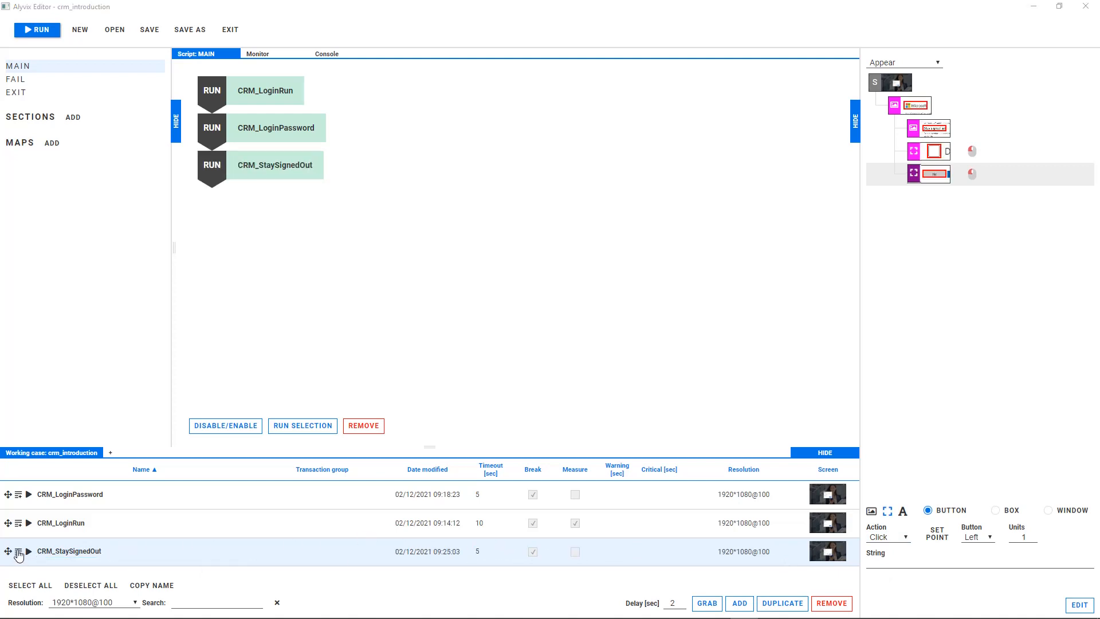
Run CRM_StaySignedOut and grab the apps page's Dynamics 365 header, Published Apps heading and Filter, plus Sales Hub's icon and label as a second group.
{"action": "left_click", "coordinate": [28, 553]}
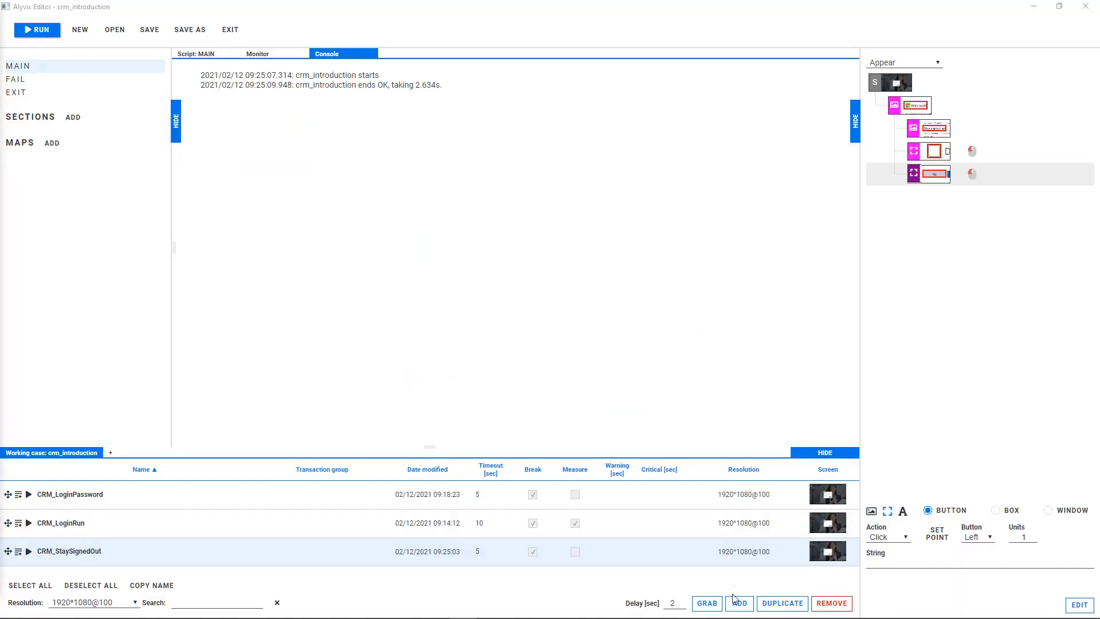
{"action": "left_click", "coordinate": [736, 601]}
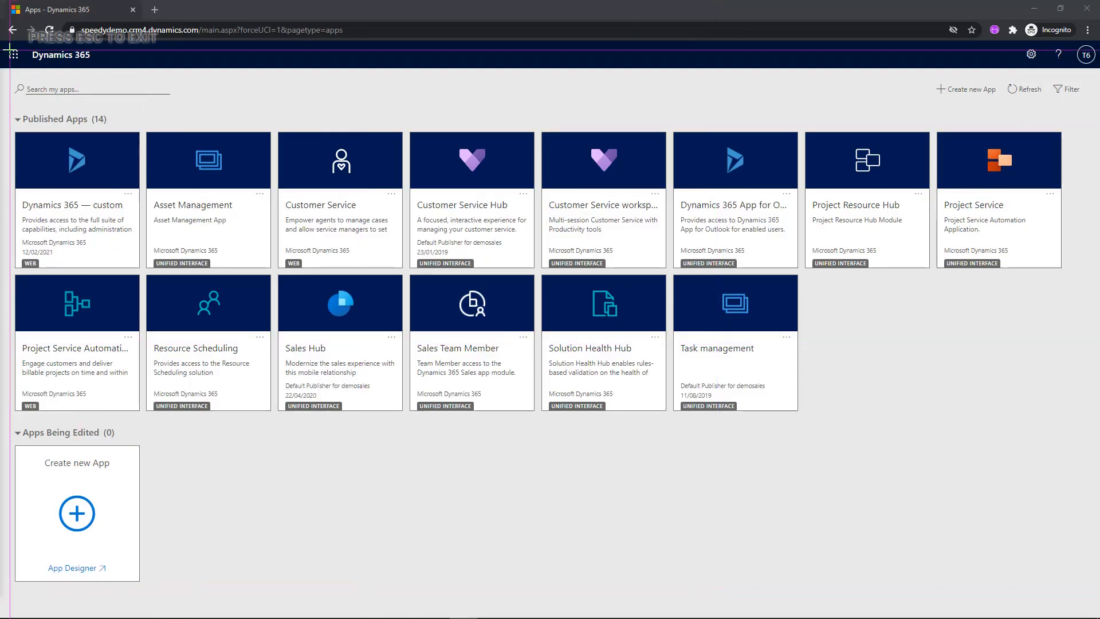
{"action": "left_click_drag", "start_coordinate": [8, 49], "coordinate": [92, 62]}
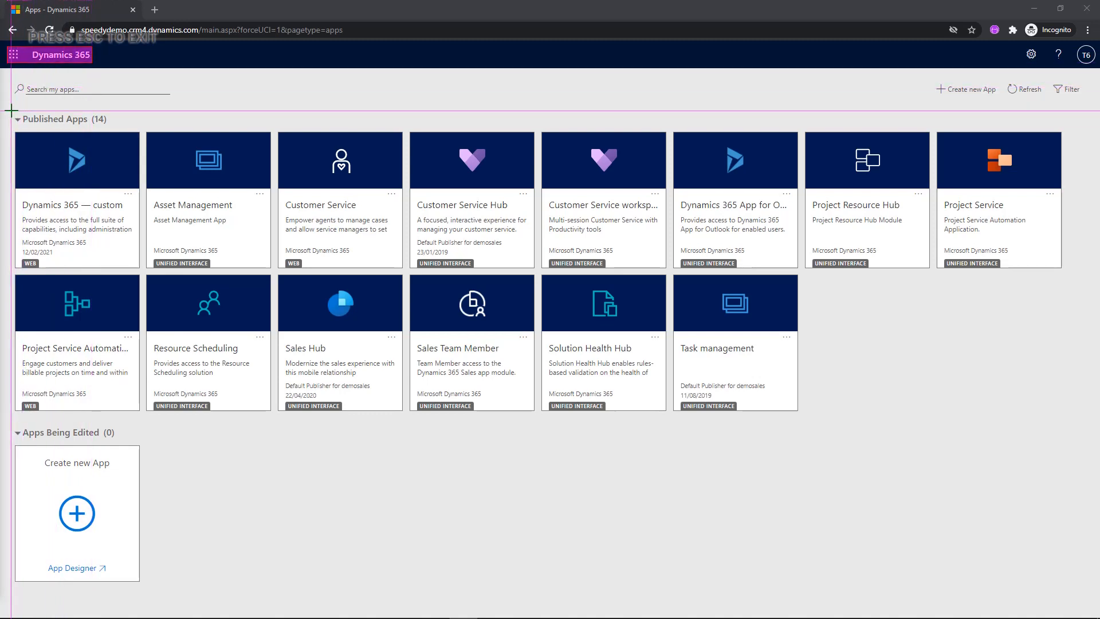
{"action": "left_click_drag", "start_coordinate": [11, 111], "coordinate": [68, 270]}
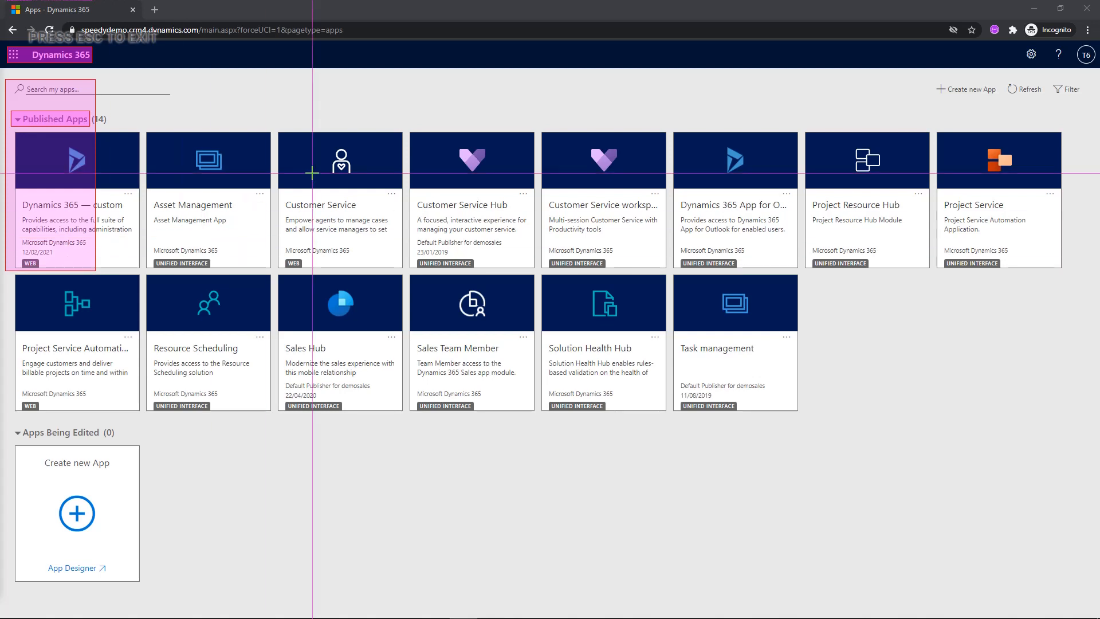
{"action": "mouse_move", "coordinate": [1050, 79]}
{"action": "left_mouse_down"}
{"action": "mouse_move", "coordinate": [1082, 98]}
{"action": "mouse_move", "coordinate": [1095, 89]}
{"action": "mouse_move", "coordinate": [871, 92]}
{"action": "left_mouse_up"}
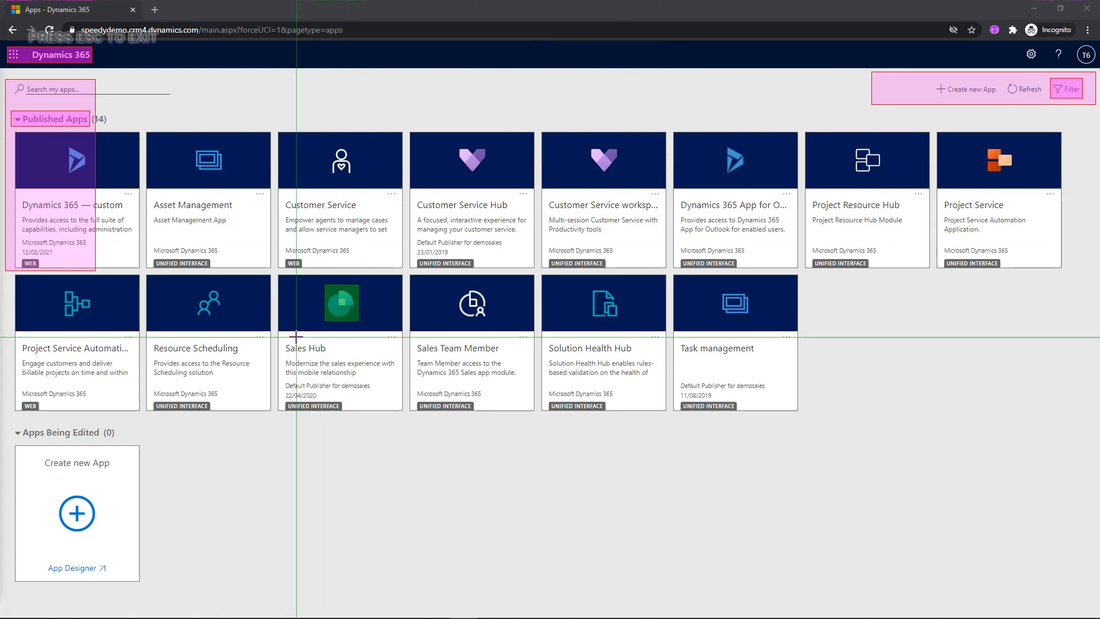
{"action": "left_click", "coordinate": [328, 353]}
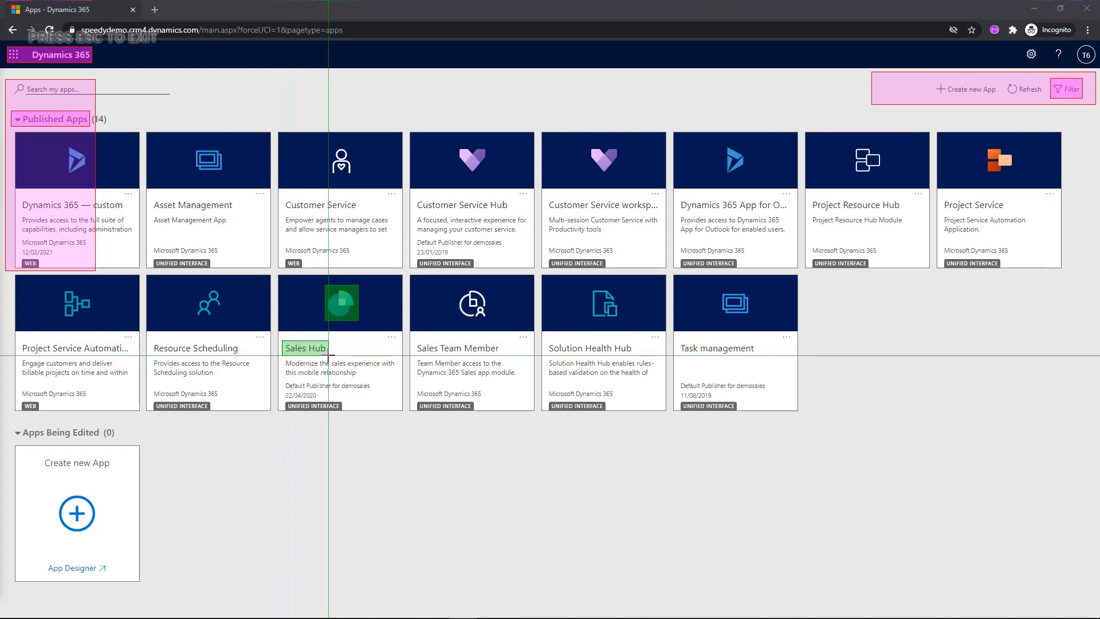
{"action": "key", "text": "ctrl+o"}
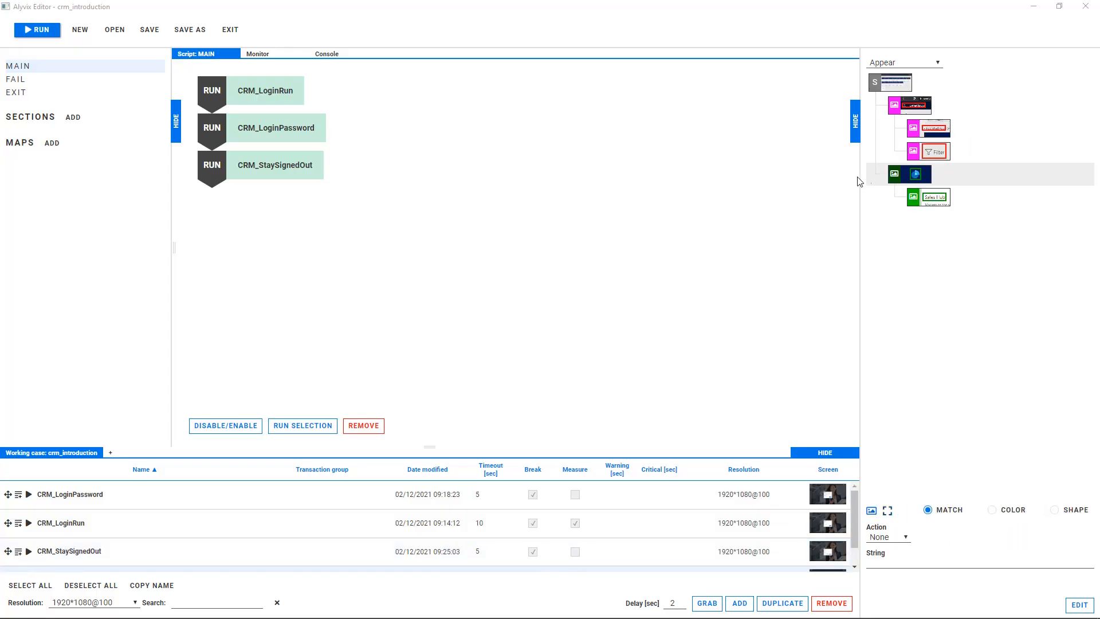
Give the Sales Hub icon component a Click action.
{"action": "left_click", "coordinate": [903, 173]}
{"action": "left_click", "coordinate": [888, 537]}
{"action": "left_click", "coordinate": [879, 550]}
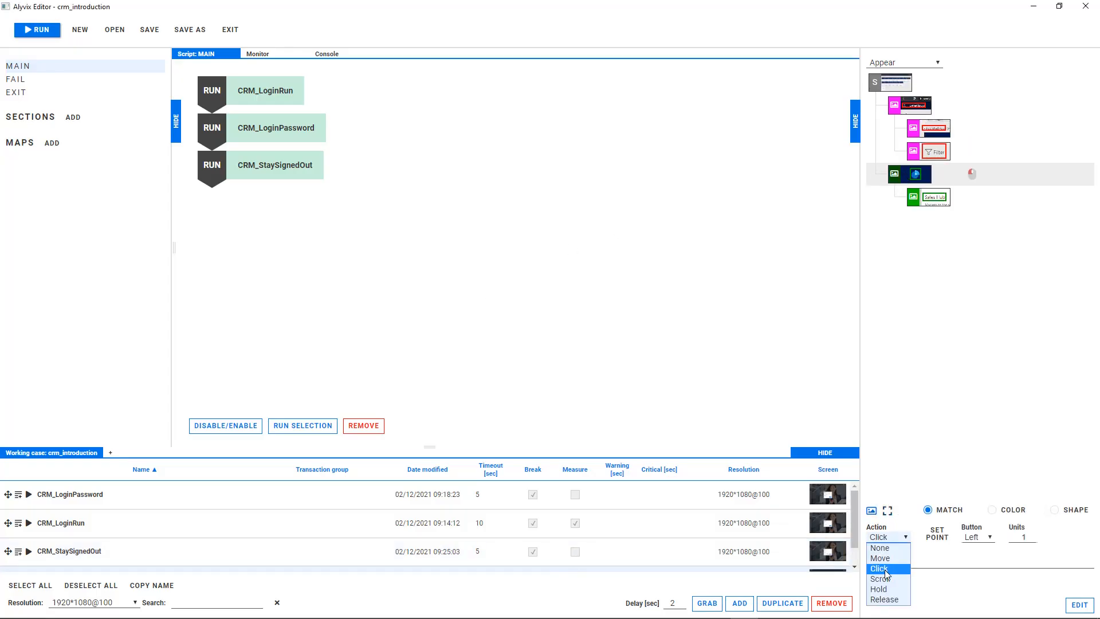
Rename the new visual object CRM_HomepageReady with a 20-second timeout, and add it to the MAIN script.
{"action": "scroll", "coordinate": [227, 527], "scroll_direction": "down", "scroll_amount": 1}
{"action": "double_click", "coordinate": [86, 556]}
{"action": "type", "text": "CRM_HomepageReady"}
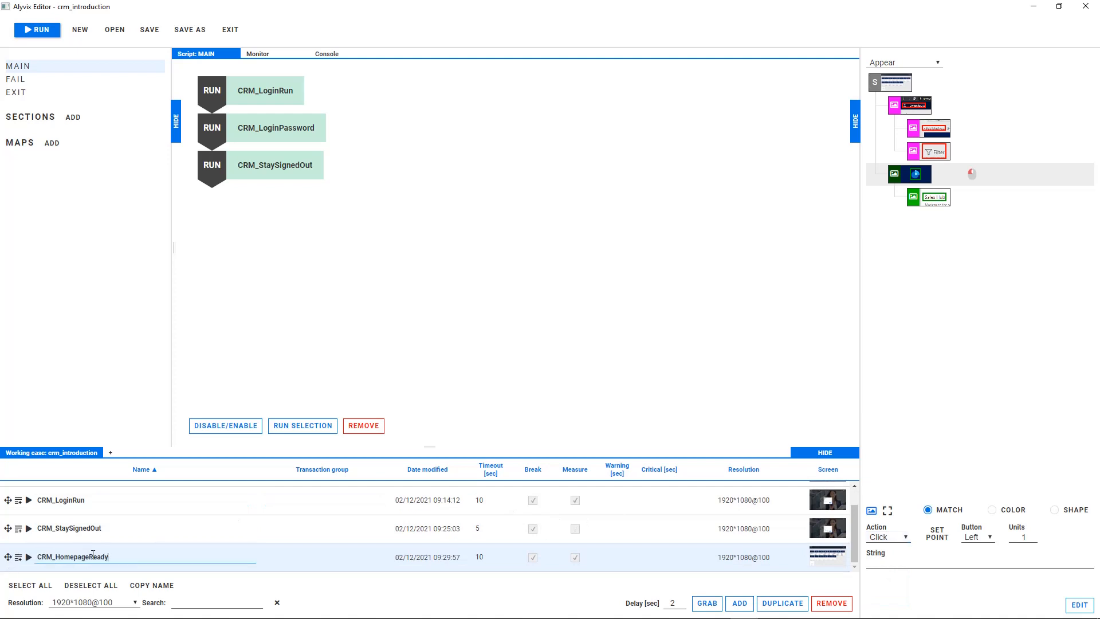
{"action": "double_click", "coordinate": [479, 556]}
{"action": "left_click", "coordinate": [19, 557]}
Run CRM_HomepageReady and grab the Sales Hub page's Dynamics 365 Sales Hub header and Home entry, plus All items and the folder icon as a second group.
{"action": "left_click", "coordinate": [28, 557]}
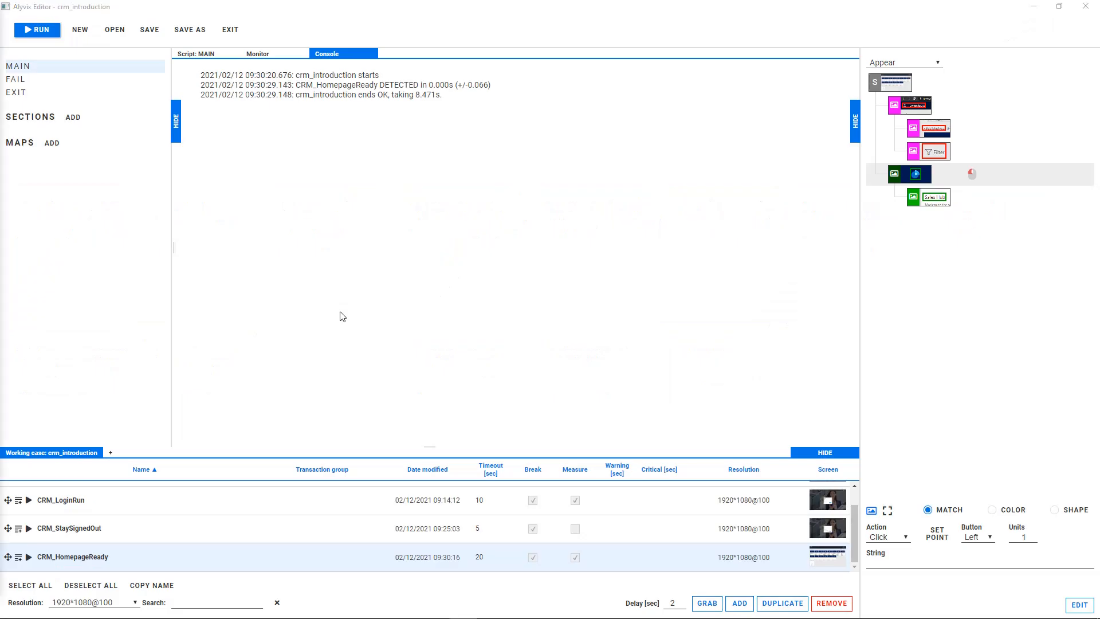
{"action": "left_click", "coordinate": [739, 603]}
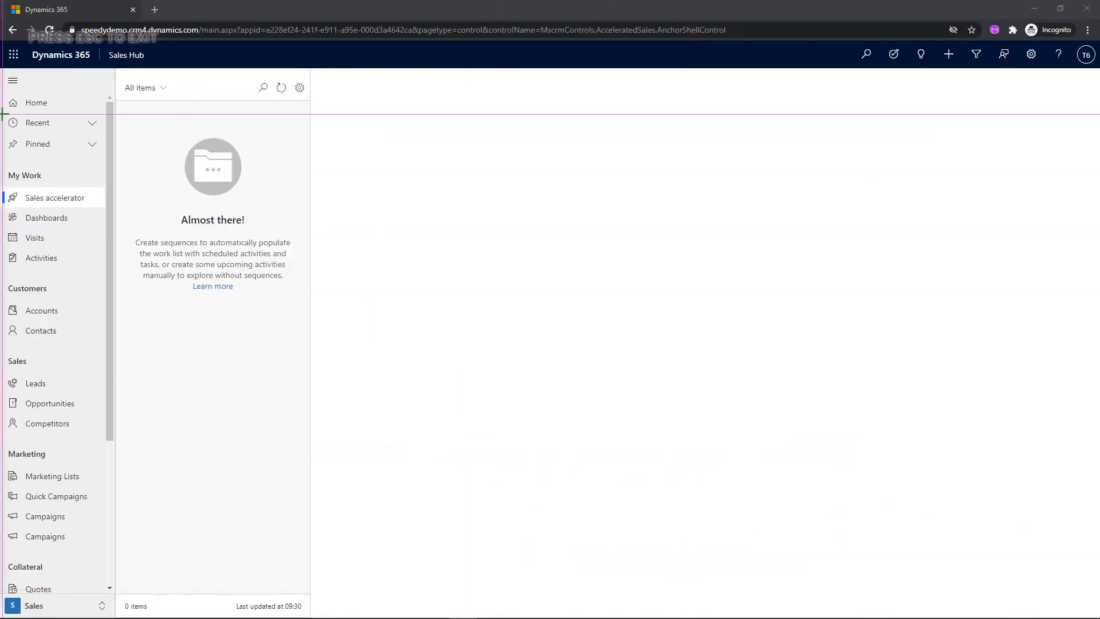
{"action": "left_click_drag", "start_coordinate": [75, 64], "coordinate": [150, 63]}
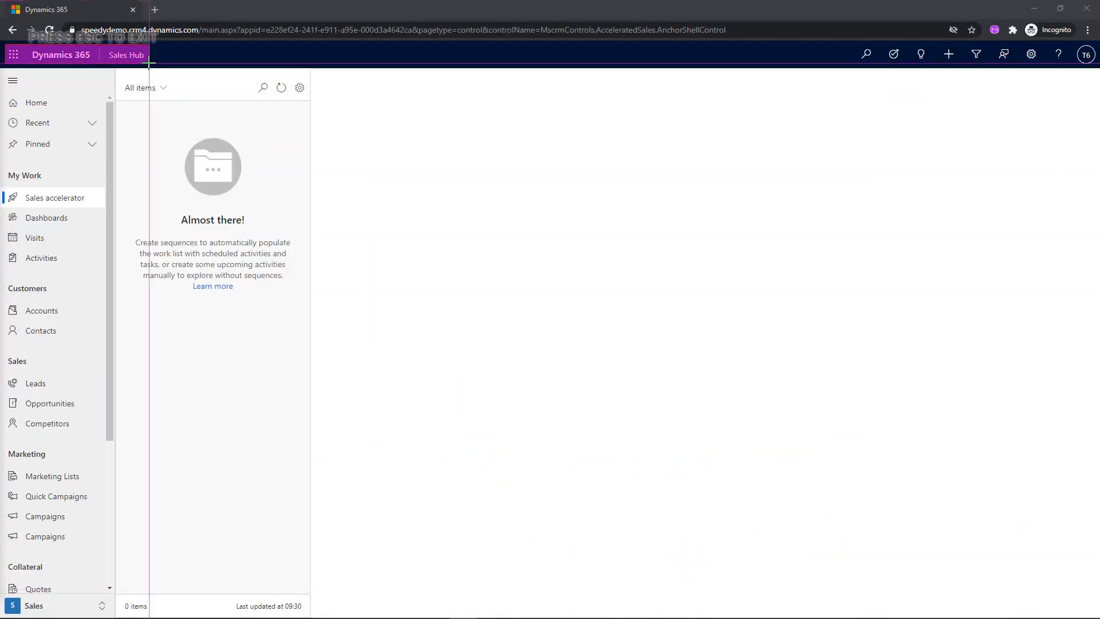
{"action": "left_click_drag", "start_coordinate": [5, 91], "coordinate": [55, 115]}
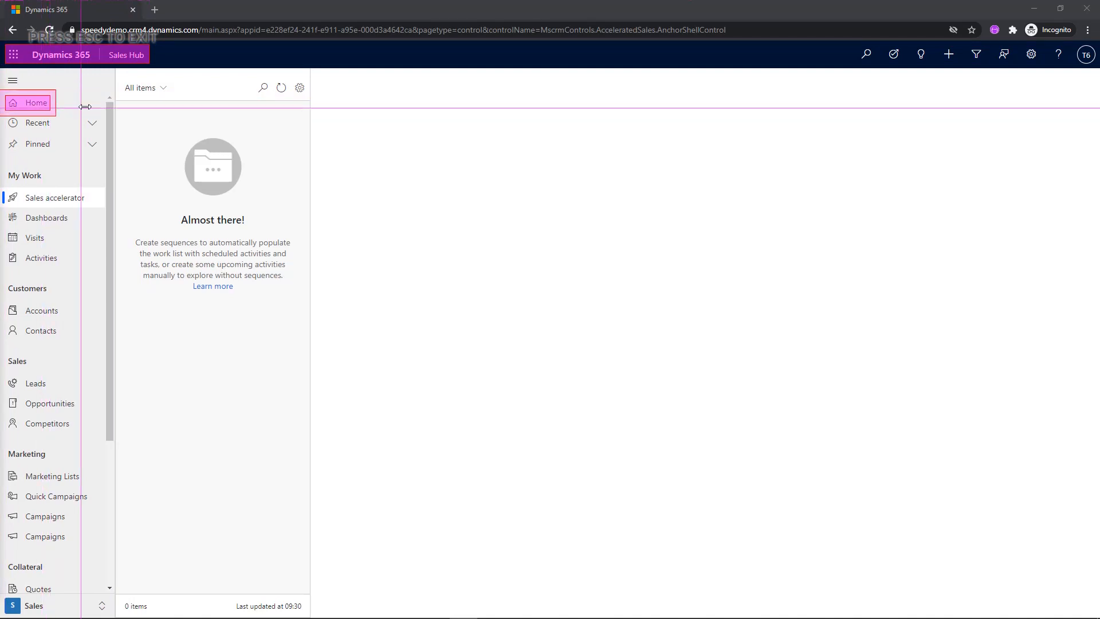
{"action": "left_click_drag", "start_coordinate": [122, 82], "coordinate": [170, 93]}
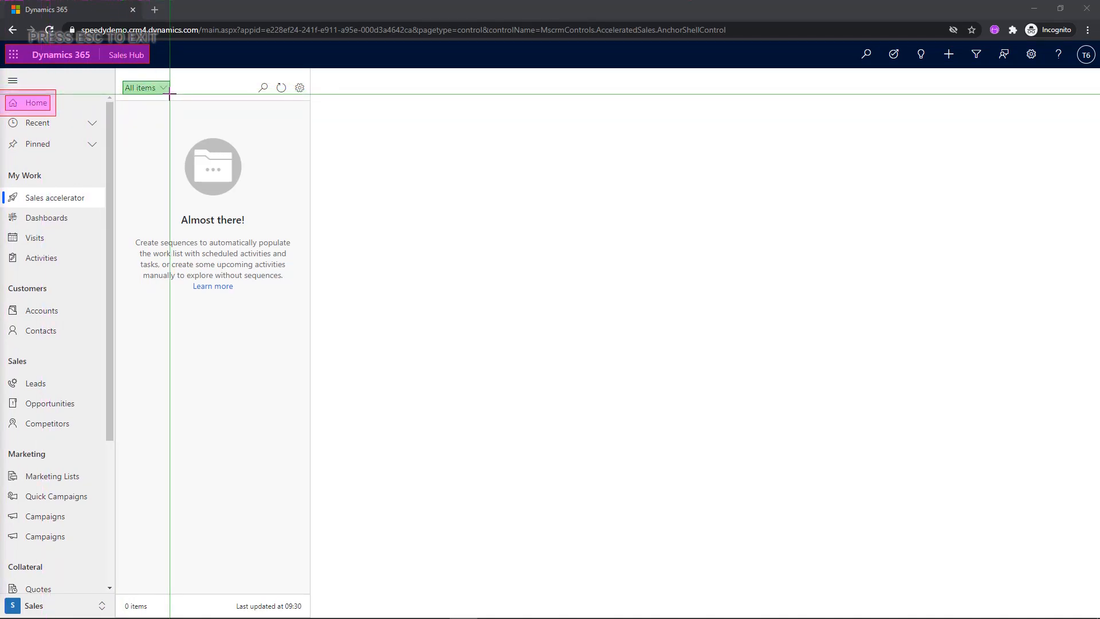
{"action": "mouse_move", "coordinate": [182, 134]}
{"action": "left_mouse_down"}
{"action": "mouse_move", "coordinate": [229, 194]}
{"action": "mouse_move", "coordinate": [244, 198]}
{"action": "left_mouse_up"}
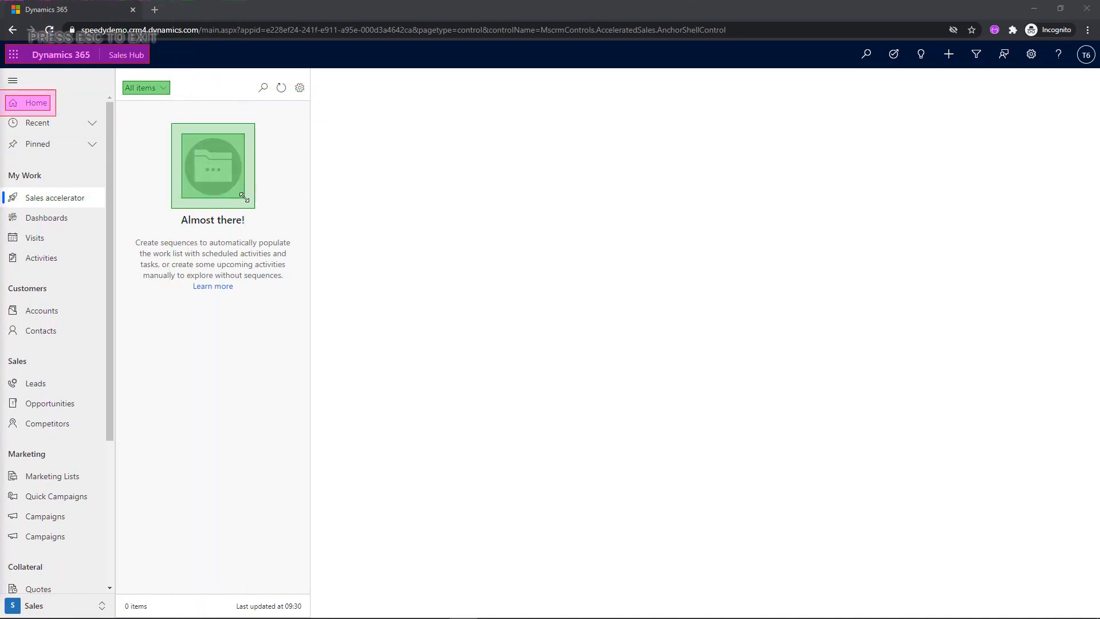
{"action": "key", "text": "Escape"}
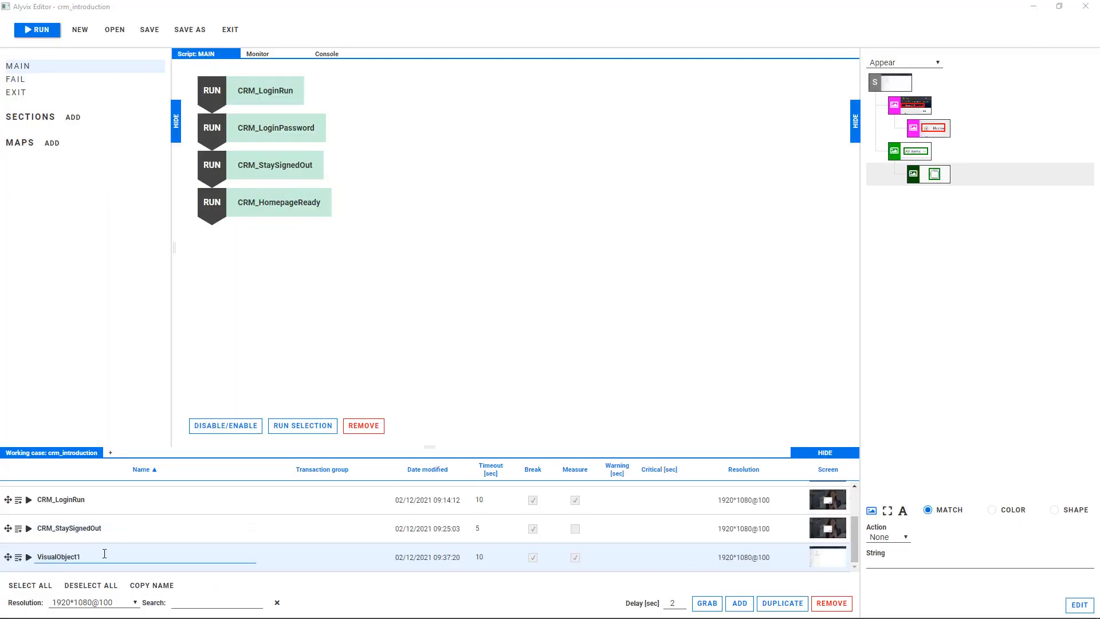
Rename the new visual object CRM_SalesHubReady with a 20-second timeout, and add it to the MAIN script.
{"action": "left_click_drag", "start_coordinate": [104, 554], "coordinate": [36, 553]}
{"action": "type", "text": "CRM_SalesHubReady"}
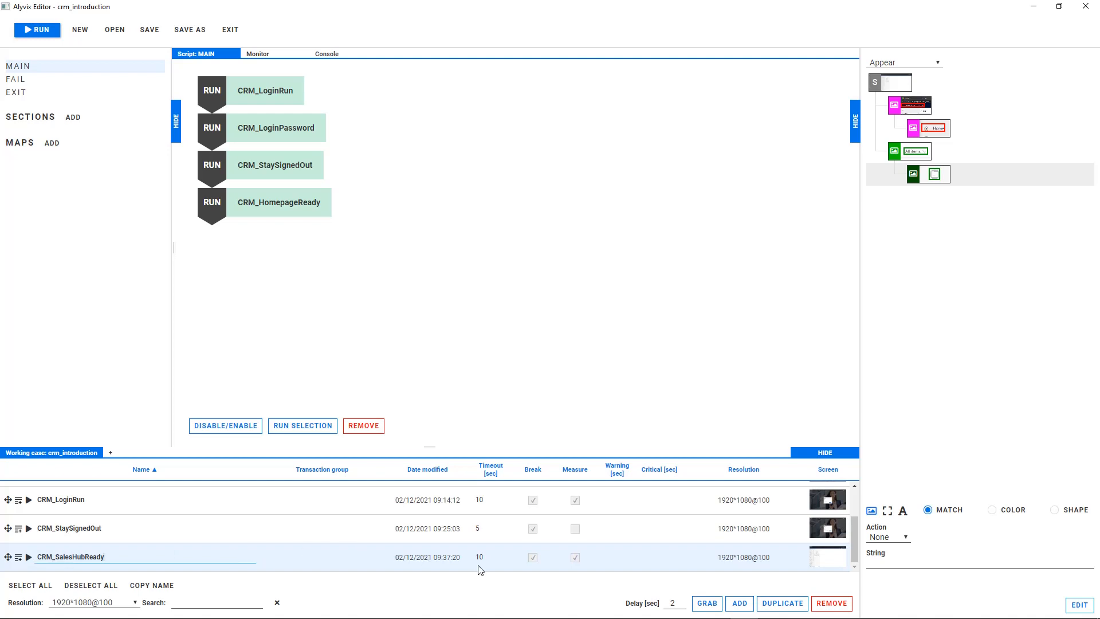
{"action": "left_click", "coordinate": [476, 558]}
{"action": "left_click", "coordinate": [18, 558]}
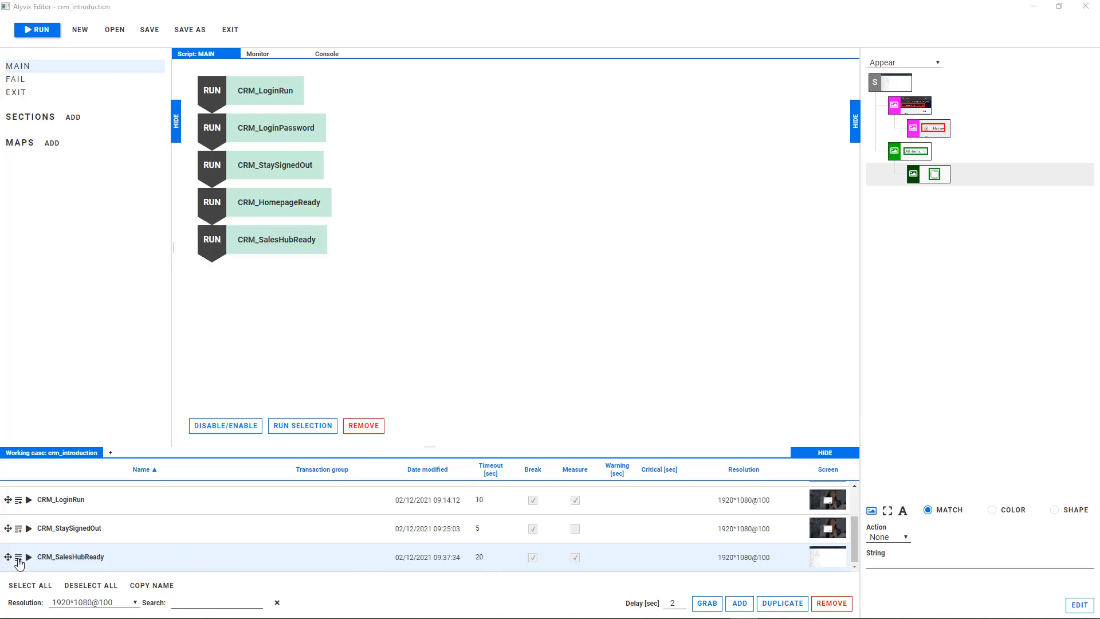
Run CRM_SalesHubReady and grab a new object with the Dynamics 365 Sales Hub header, plus My Work and Dashboards as a second group.
{"action": "left_click", "coordinate": [28, 557]}
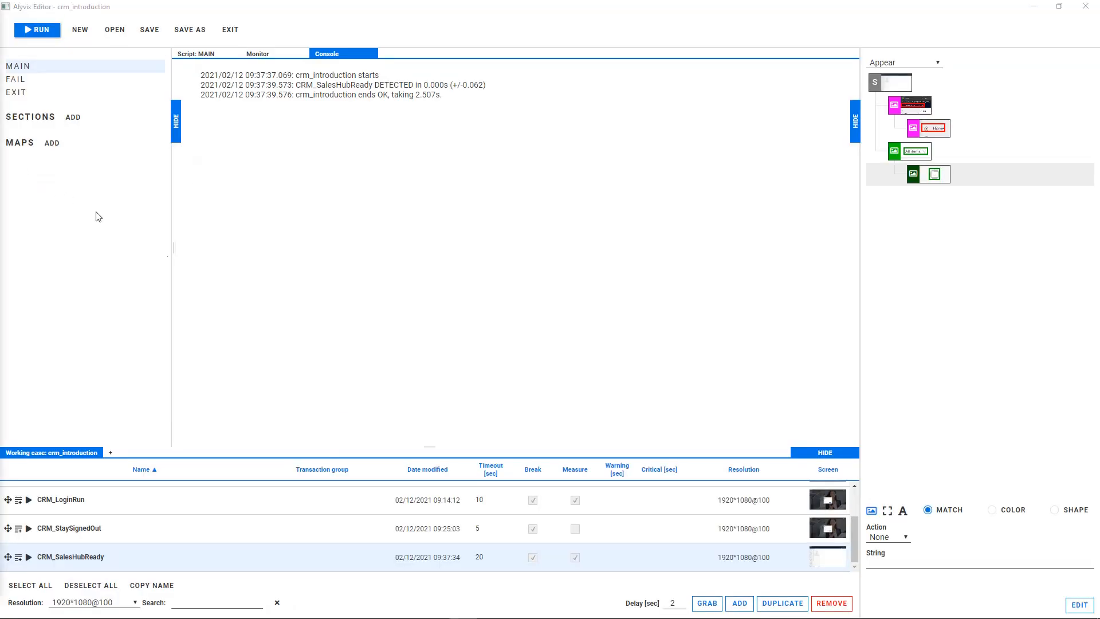
{"action": "left_click", "coordinate": [739, 602]}
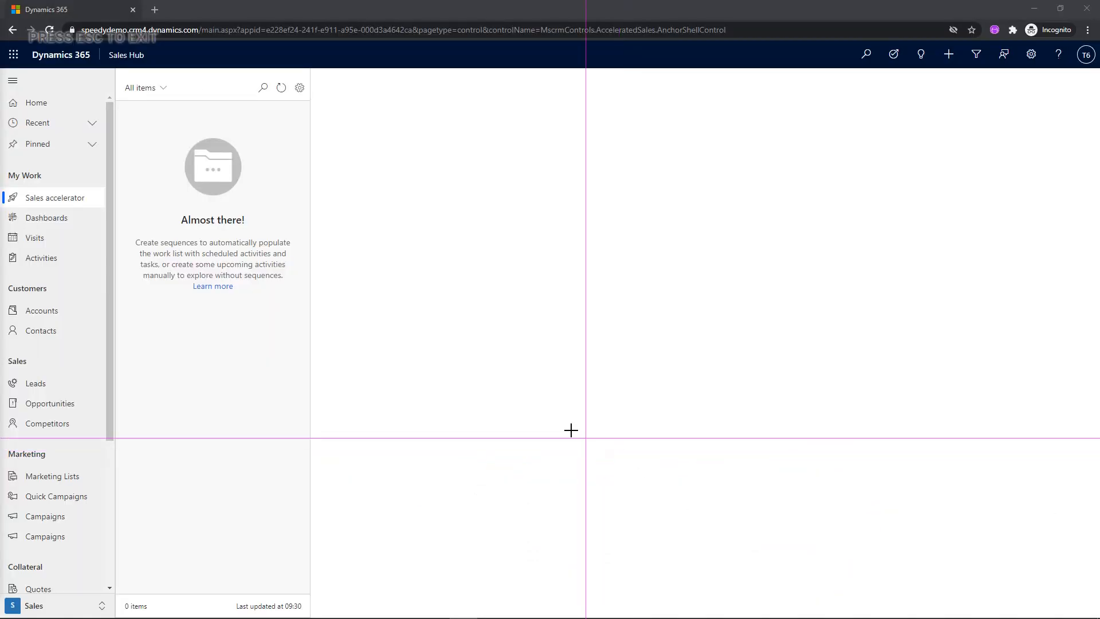
{"action": "left_click_drag", "start_coordinate": [7, 46], "coordinate": [147, 67]}
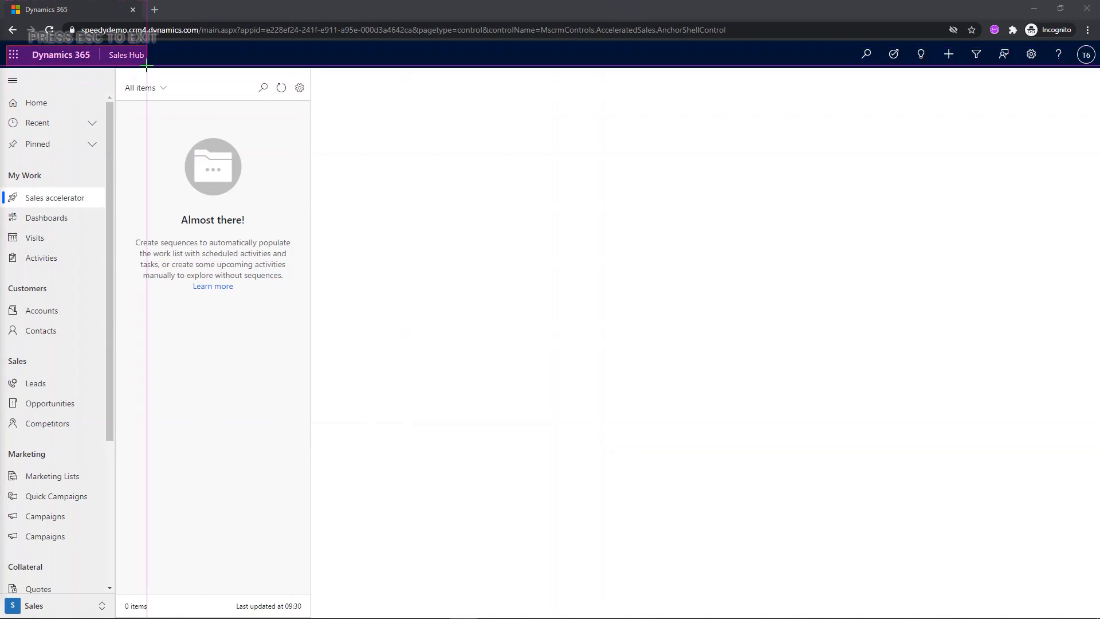
{"action": "mouse_move", "coordinate": [6, 168]}
{"action": "left_mouse_down"}
{"action": "mouse_move", "coordinate": [45, 182]}
{"action": "mouse_move", "coordinate": [75, 225]}
{"action": "left_mouse_up"}
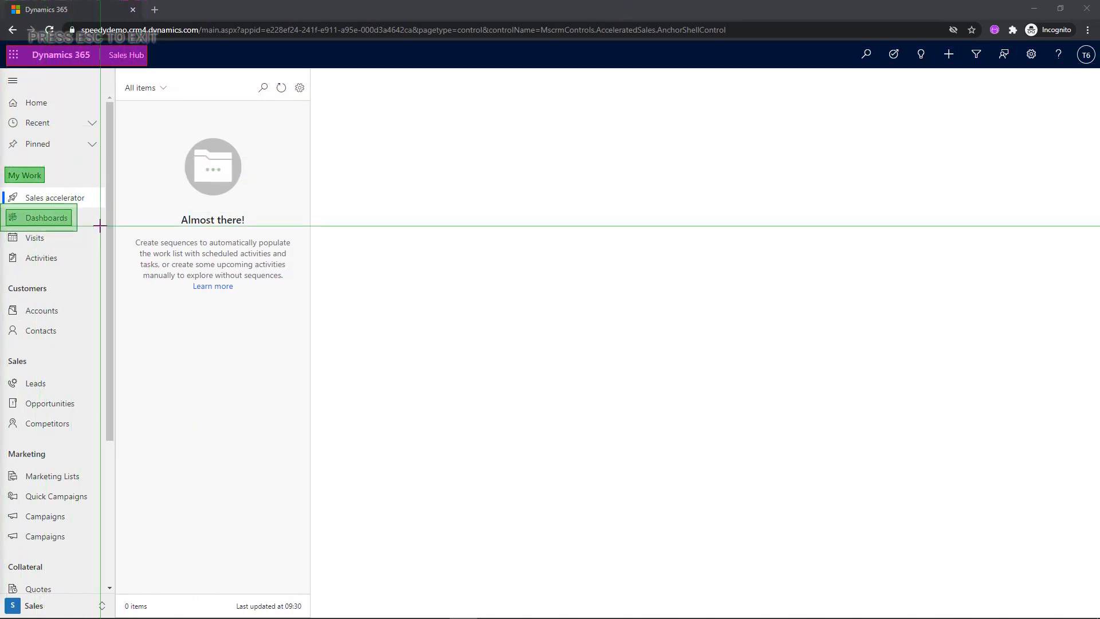
{"action": "key", "text": "Escape"}
Give the Dashboards component of the new visual object a Click action.
{"action": "left_click", "coordinate": [927, 155]}
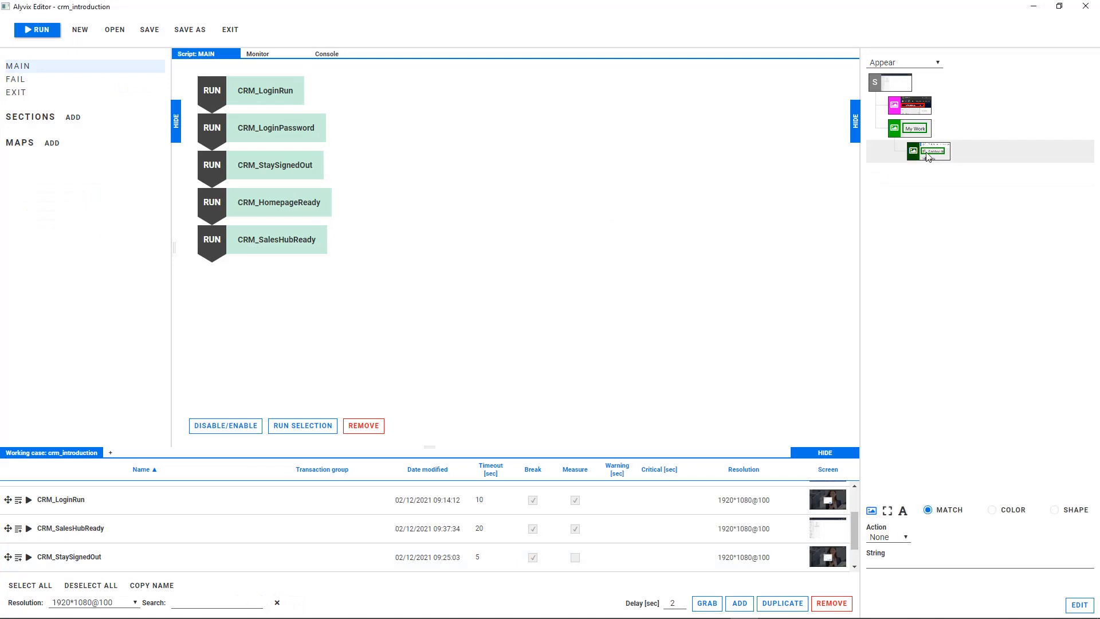
{"action": "left_click", "coordinate": [890, 540]}
{"action": "left_click", "coordinate": [888, 574]}
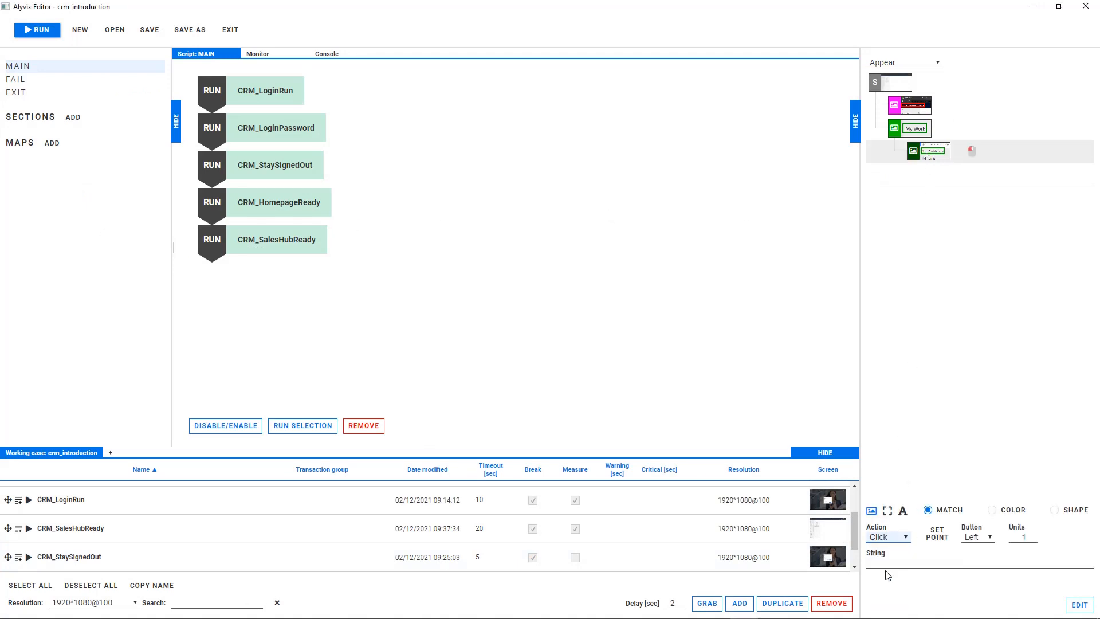
Rename the new visual object CRM_Dashboards with a 5-second timeout and Measure disabled, and add it to the MAIN script.
{"action": "scroll", "coordinate": [179, 526], "scroll_direction": "down", "scroll_amount": 1}
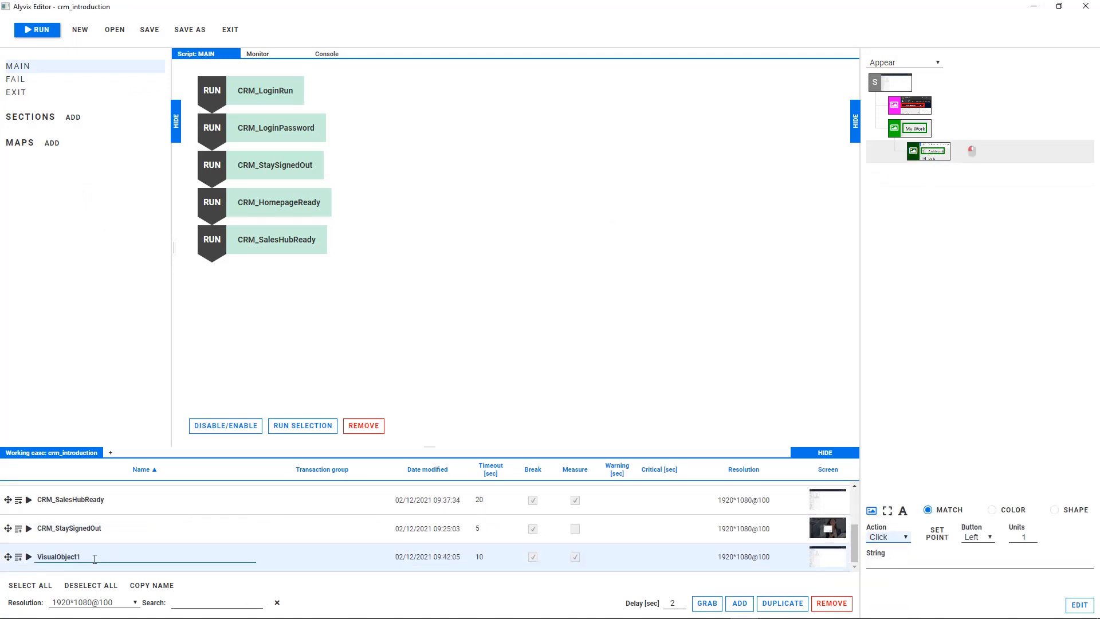
{"action": "left_click", "coordinate": [479, 556]}
{"action": "left_click_drag", "start_coordinate": [487, 556], "coordinate": [460, 555]}
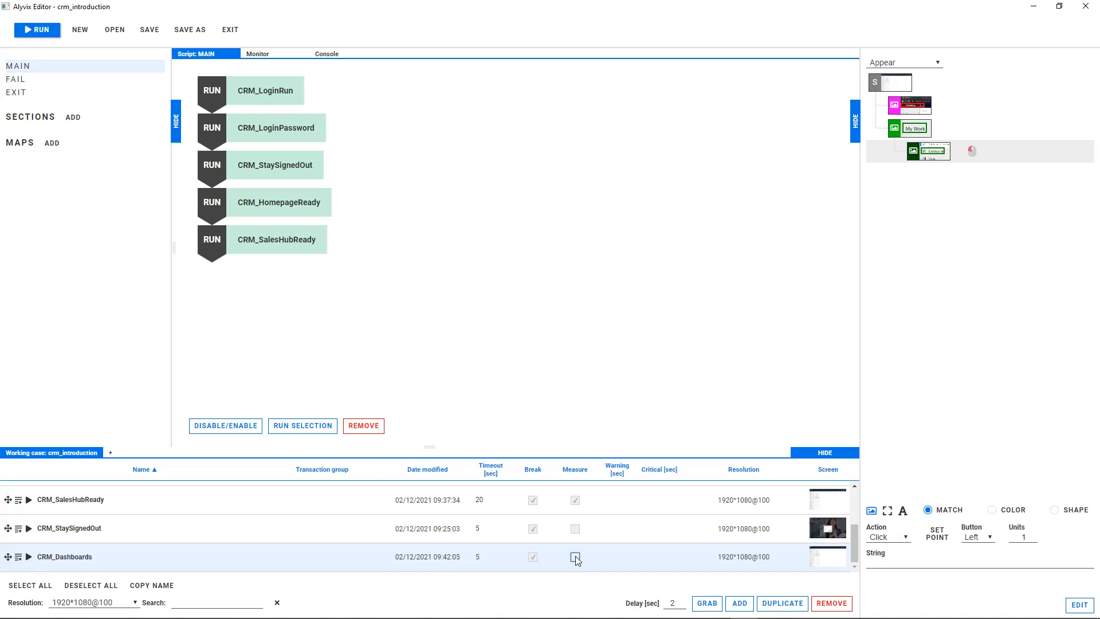
{"action": "left_click", "coordinate": [19, 556]}
Run CRM_Dashboards and grab the Dashboards entry, a second group of Save As, New and the dashboard title's arrow, and All Goals as a third.
{"action": "left_click", "coordinate": [29, 556]}
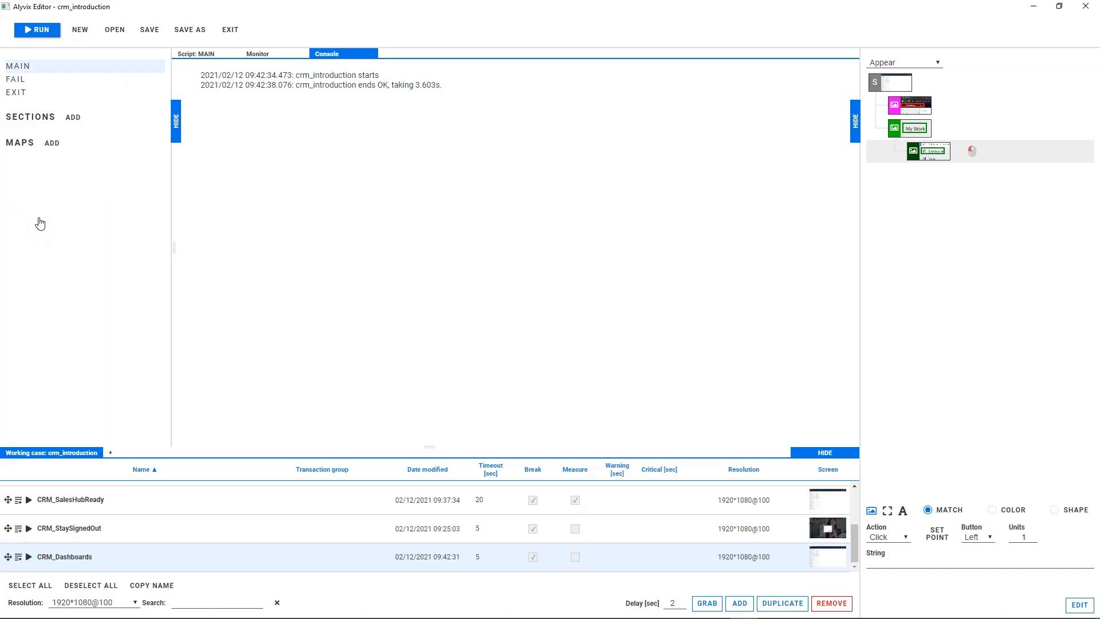
{"action": "left_click", "coordinate": [740, 603]}
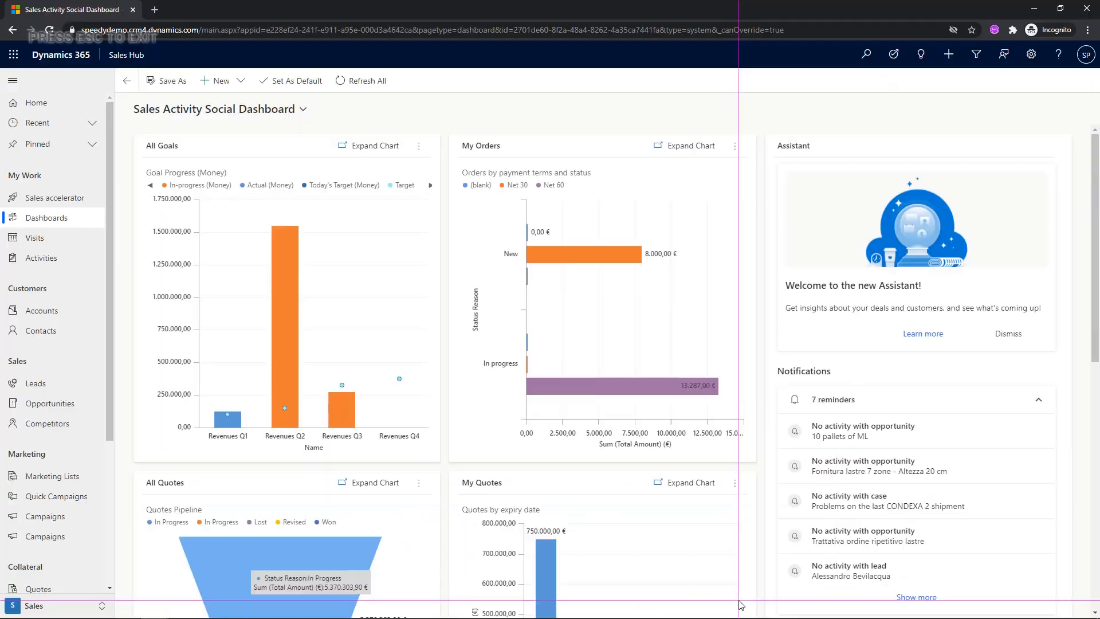
{"action": "left_click_drag", "start_coordinate": [73, 210], "coordinate": [19, 223]}
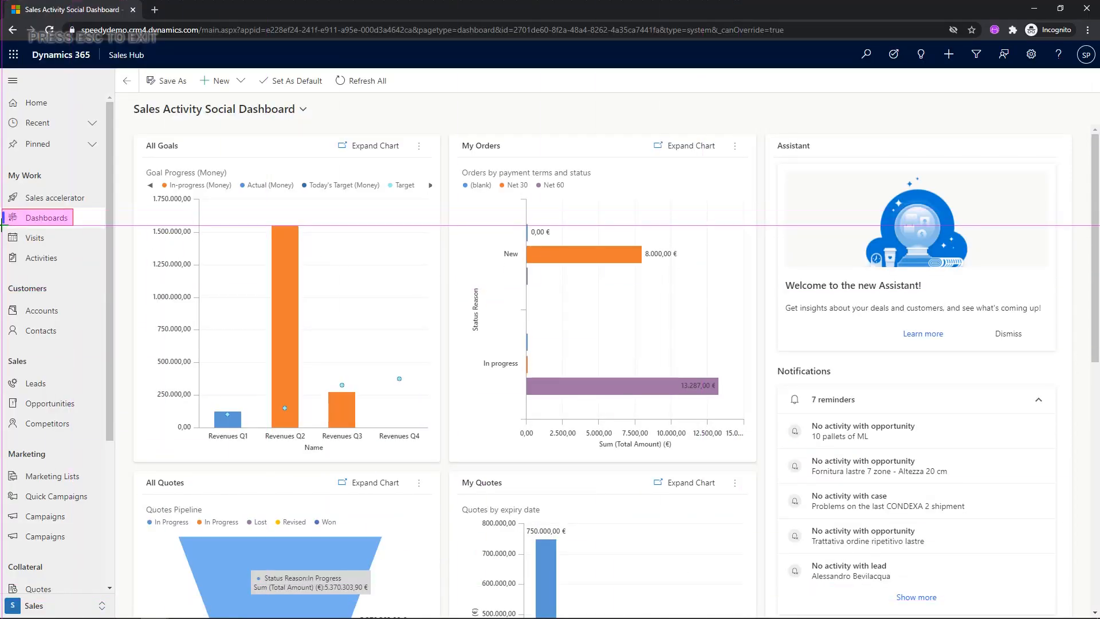
{"action": "mouse_move", "coordinate": [142, 74]}
{"action": "left_mouse_down"}
{"action": "mouse_move", "coordinate": [163, 86]}
{"action": "mouse_move", "coordinate": [245, 87]}
{"action": "mouse_move", "coordinate": [314, 120]}
{"action": "left_mouse_up"}
{"action": "left_click_drag", "start_coordinate": [197, 99], "coordinate": [375, 120]}
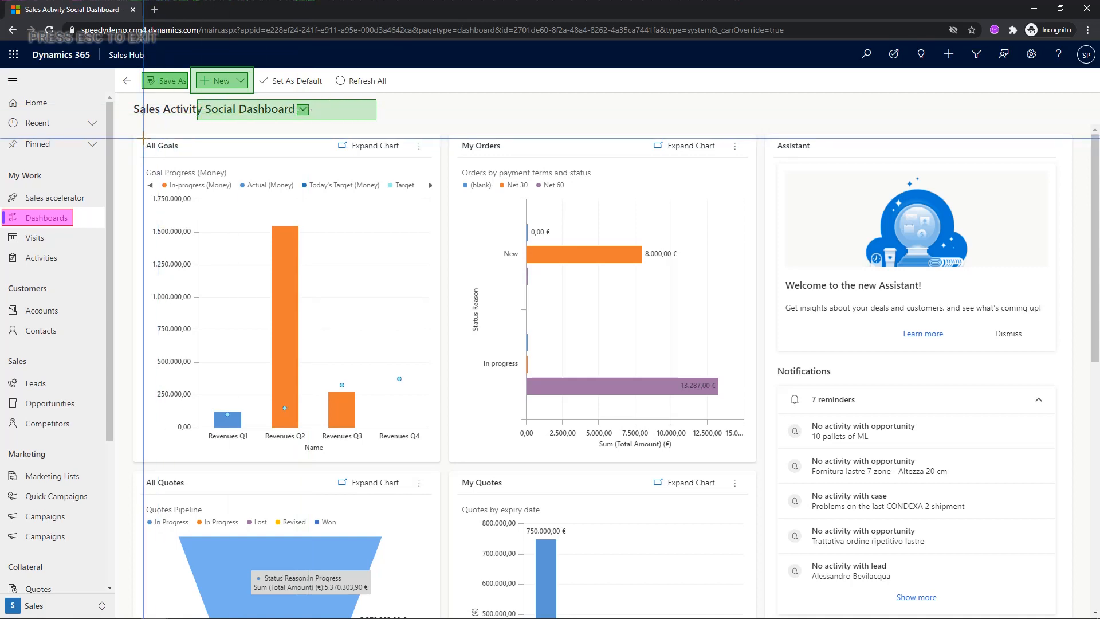
{"action": "left_click", "coordinate": [162, 146]}
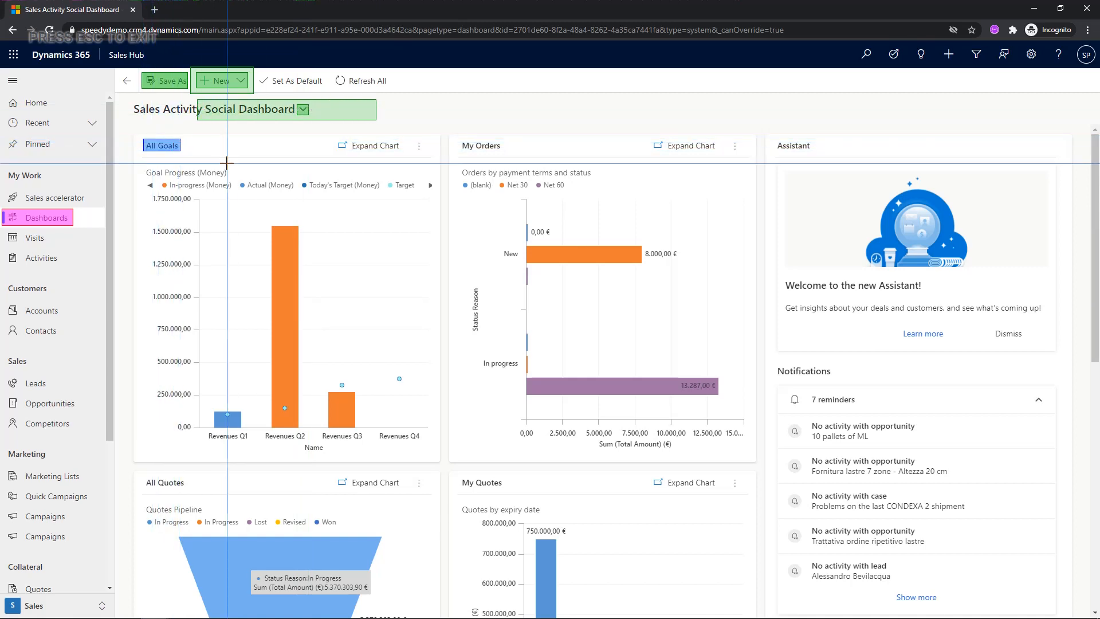
{"action": "key", "text": "ctrl+o"}
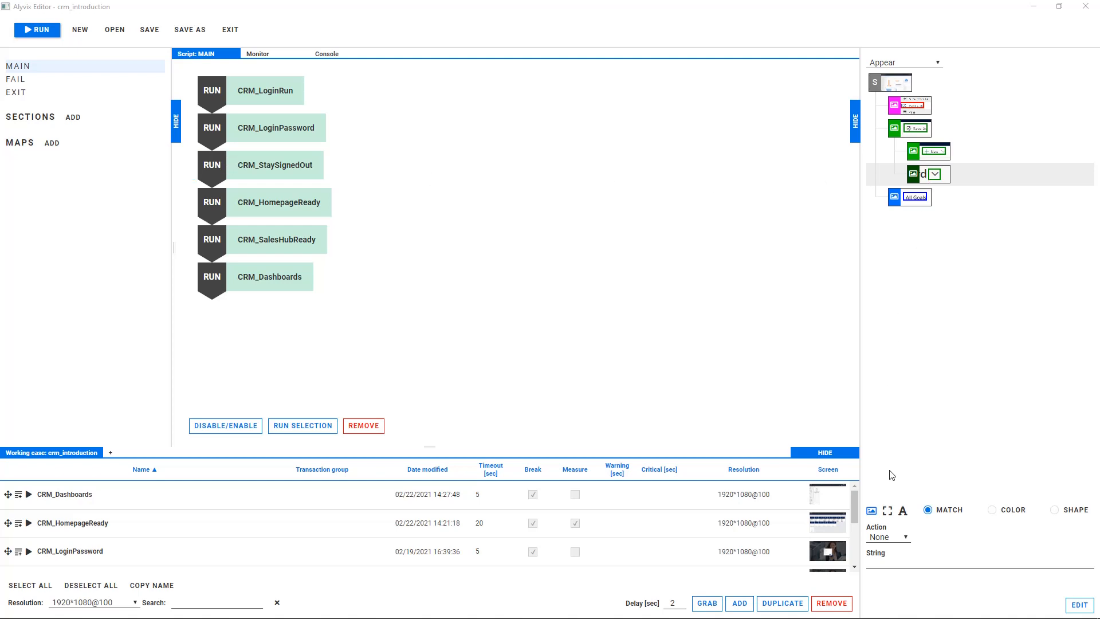
Give the title arrow component a Click action with its click point set on the Sales Activity Social Dashboard title.
{"action": "left_click", "coordinate": [888, 536]}
{"action": "left_click", "coordinate": [896, 570]}
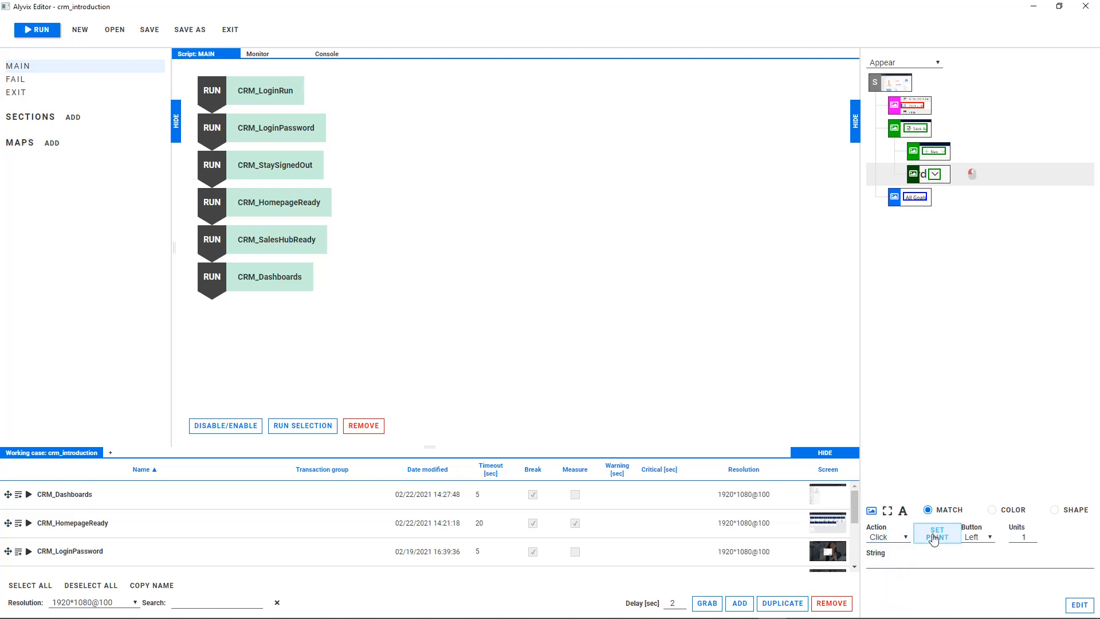
{"action": "left_click", "coordinate": [934, 539]}
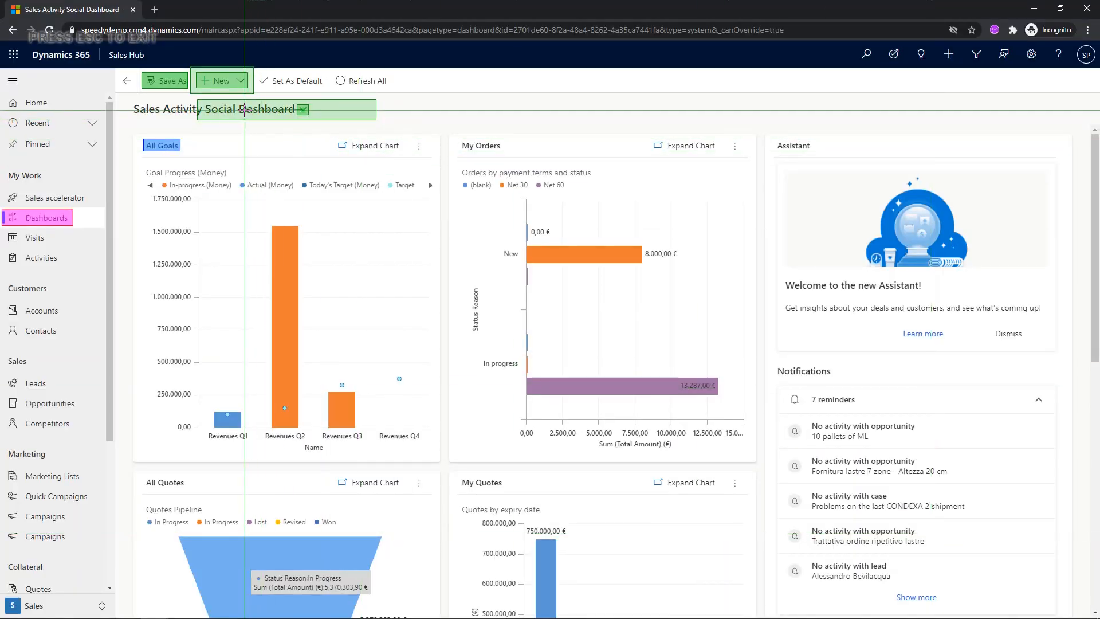
{"action": "left_click", "coordinate": [245, 110]}
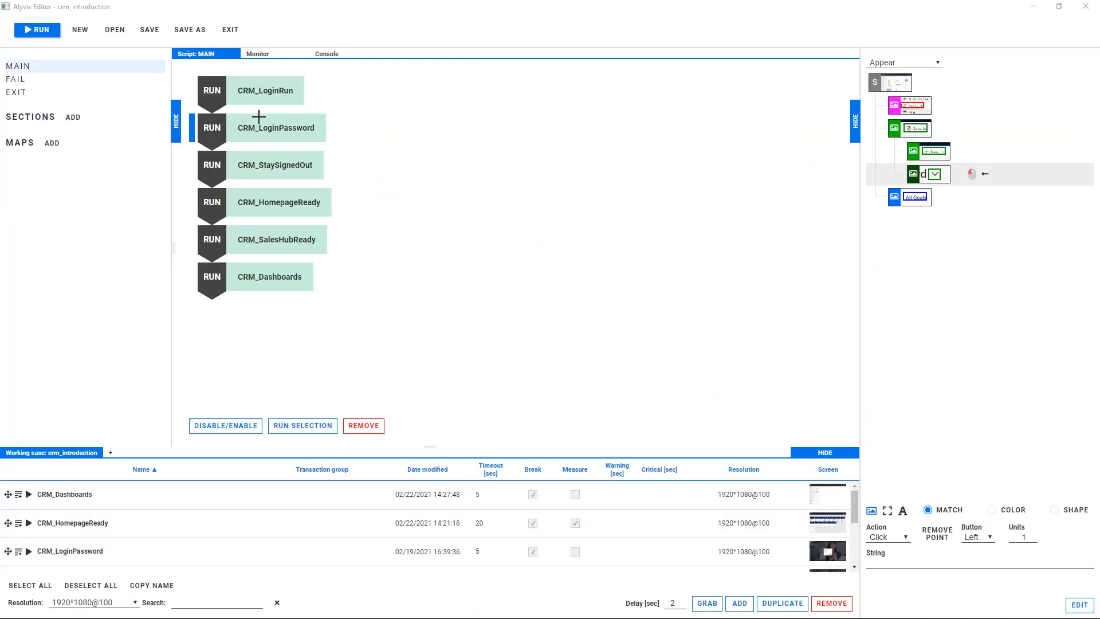
Rename the new visual object CRM_DashboardReady with a 15-second timeout, and add it to the MAIN script.
{"action": "left_click", "coordinate": [32, 558]}
{"action": "type", "text": "CRM"}
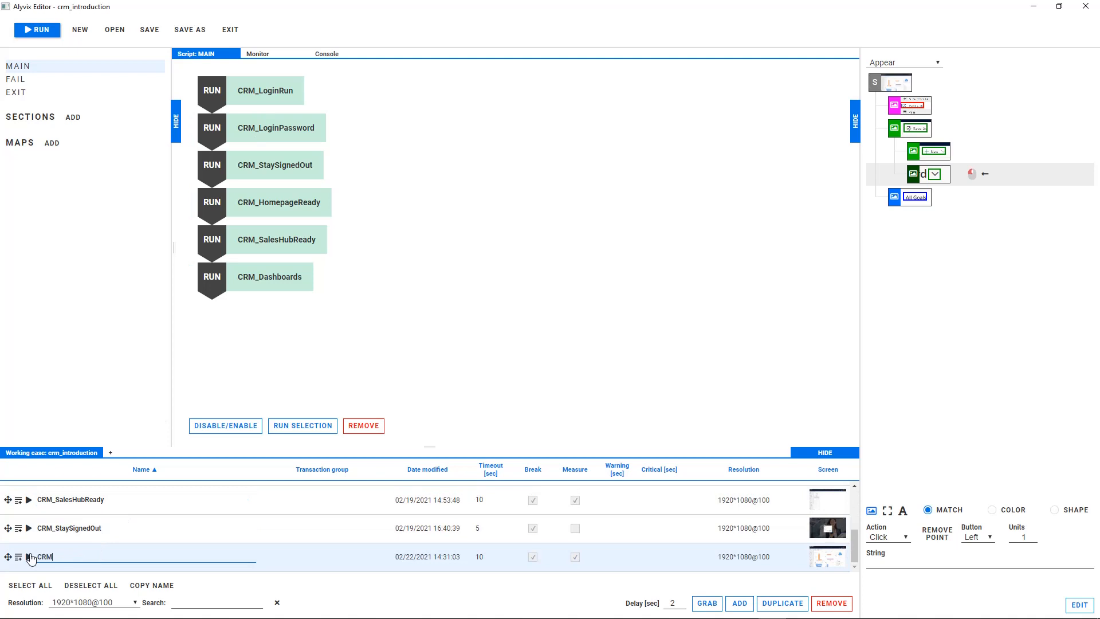
{"action": "type", "text": "_DashboardReady"}
{"action": "left_click", "coordinate": [487, 558]}
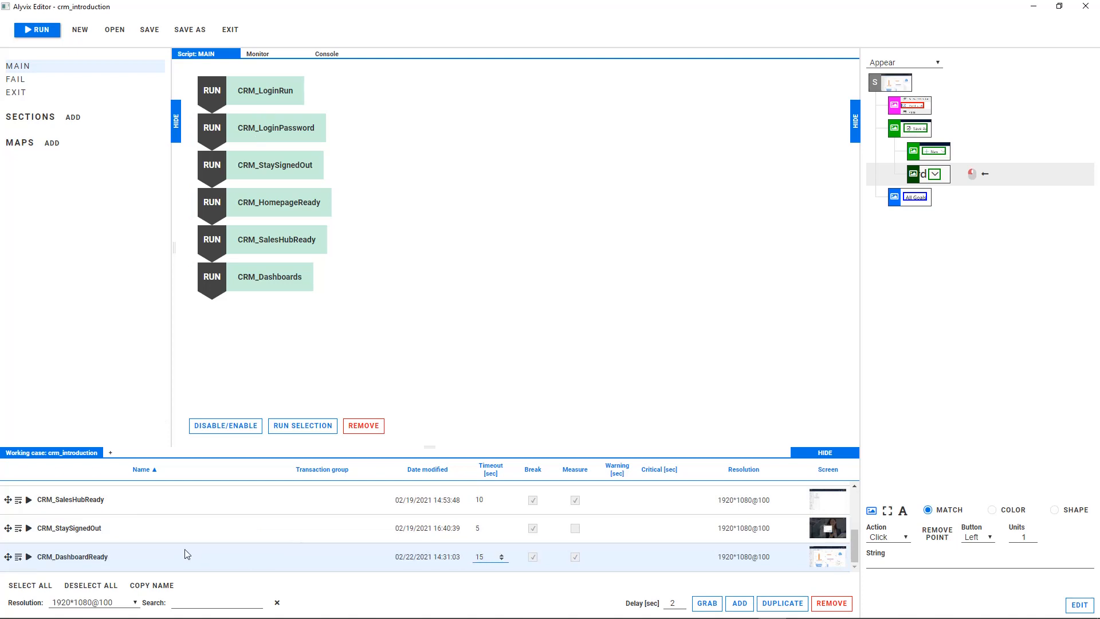
{"action": "left_click", "coordinate": [19, 558]}
Run CRM_DashboardReady and grab System Dashboards with the open dashboard list, plus My Orders and its chart subtitle as a second group.
{"action": "left_click", "coordinate": [28, 557]}
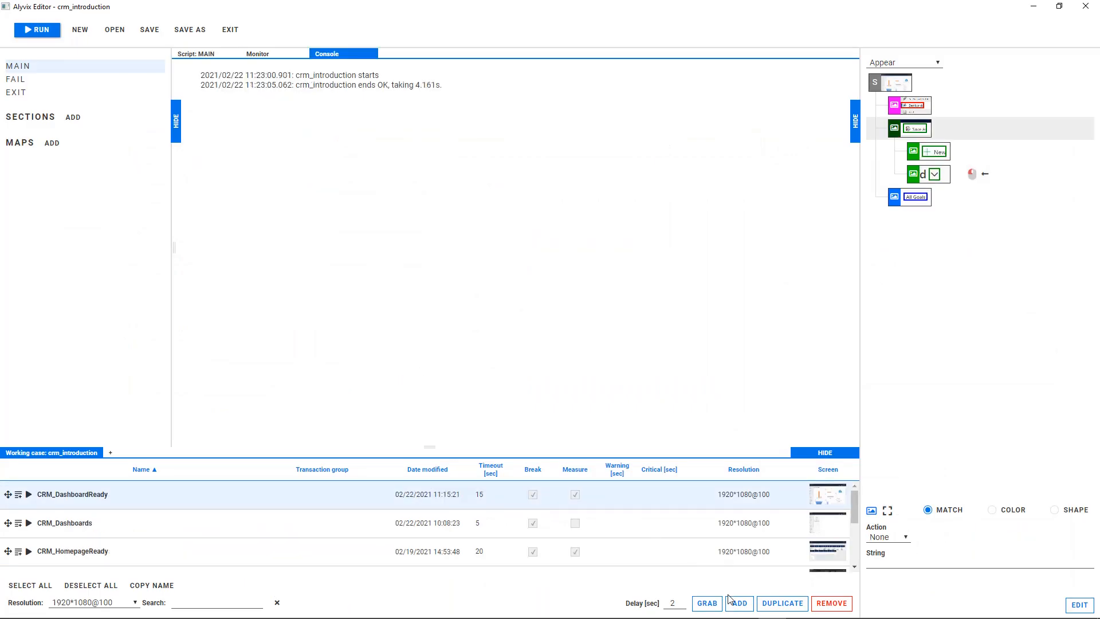
{"action": "left_click", "coordinate": [737, 602]}
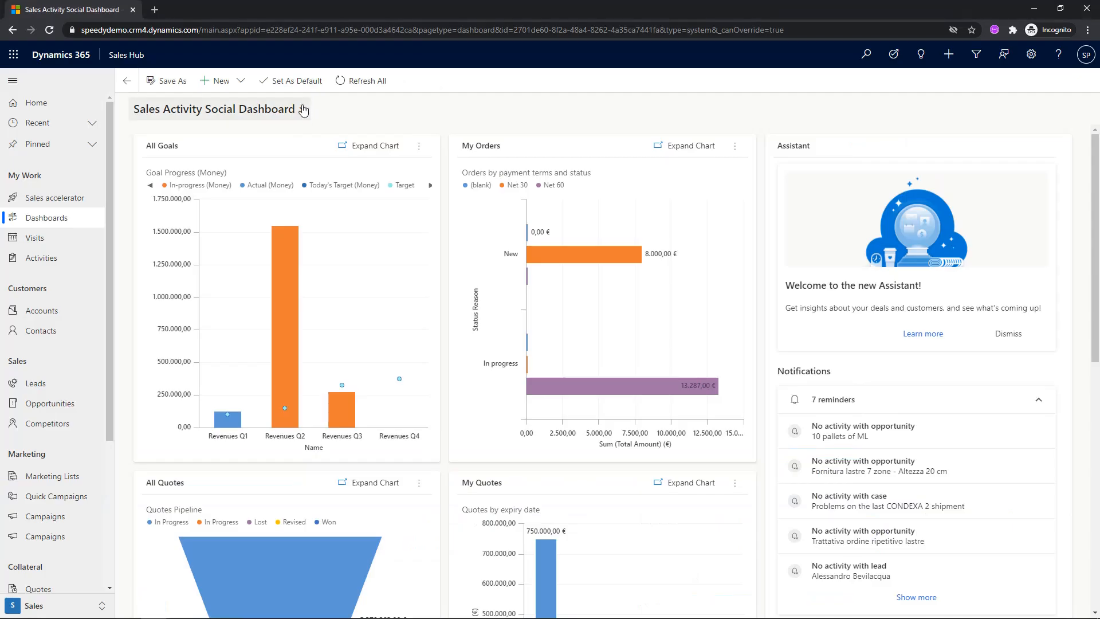
{"action": "left_click", "coordinate": [303, 110]}
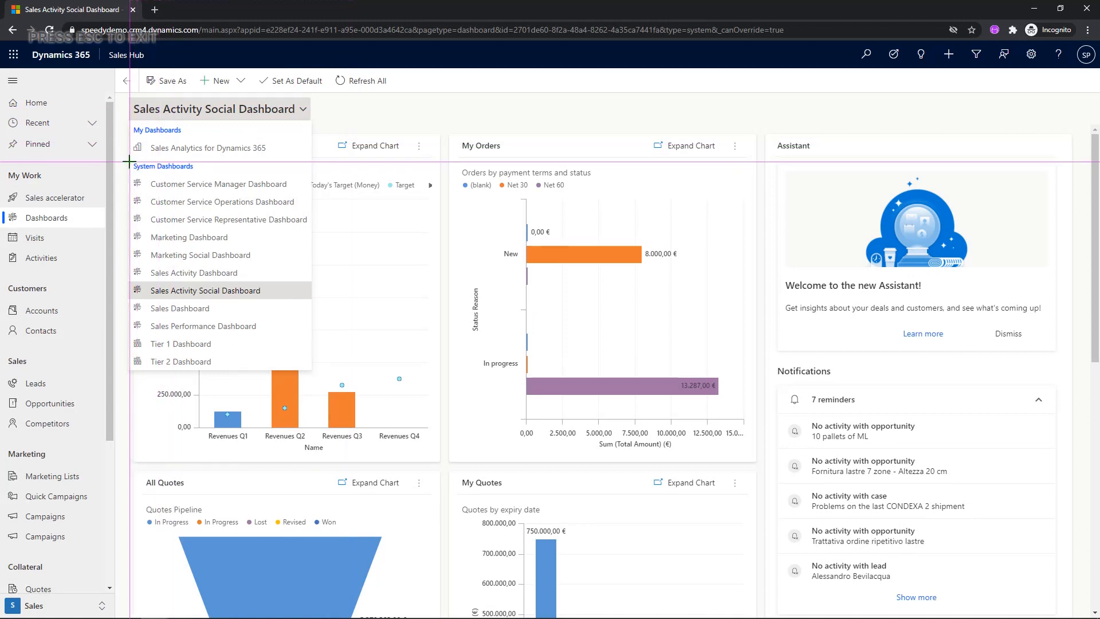
{"action": "left_click", "coordinate": [164, 166]}
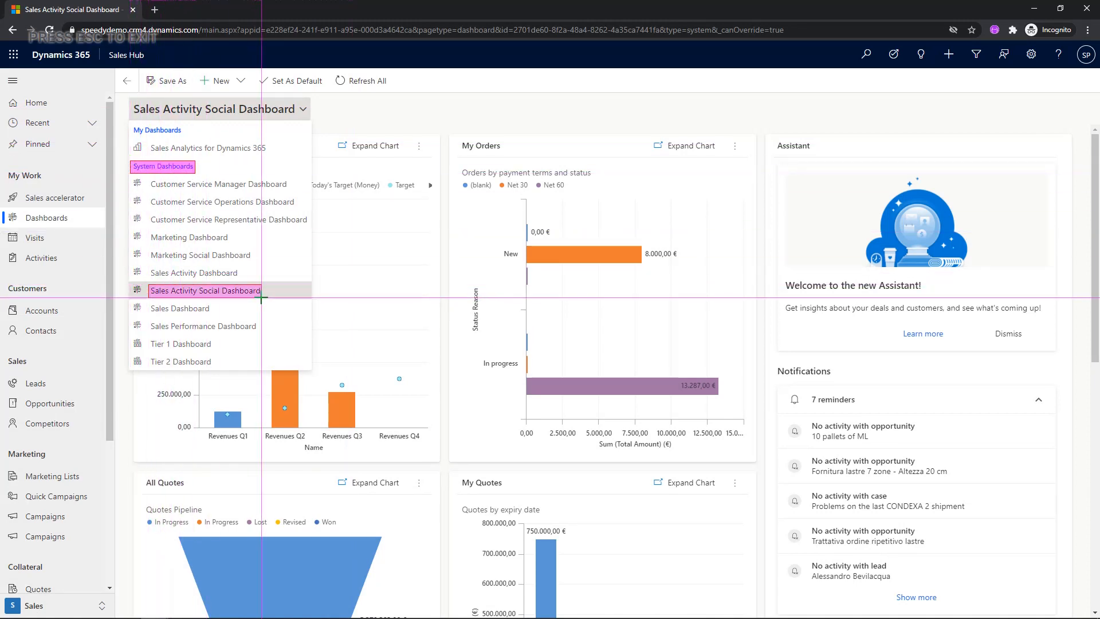
{"action": "left_click", "coordinate": [150, 289]}
{"action": "left_click_drag", "start_coordinate": [143, 177], "coordinate": [231, 367]}
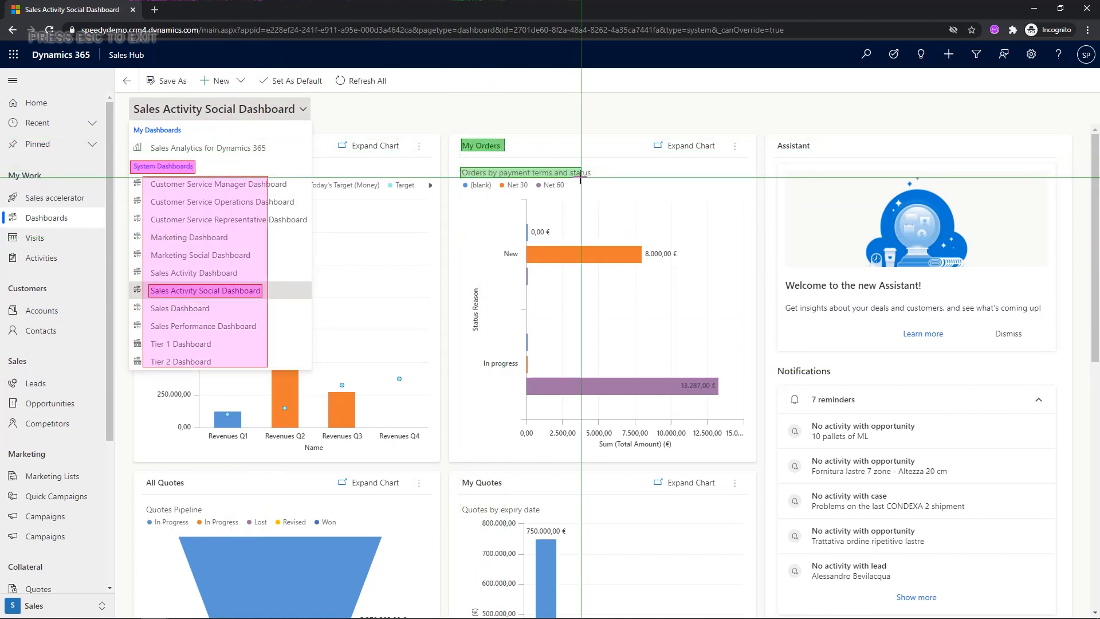
{"action": "key", "text": "ctrl+o"}
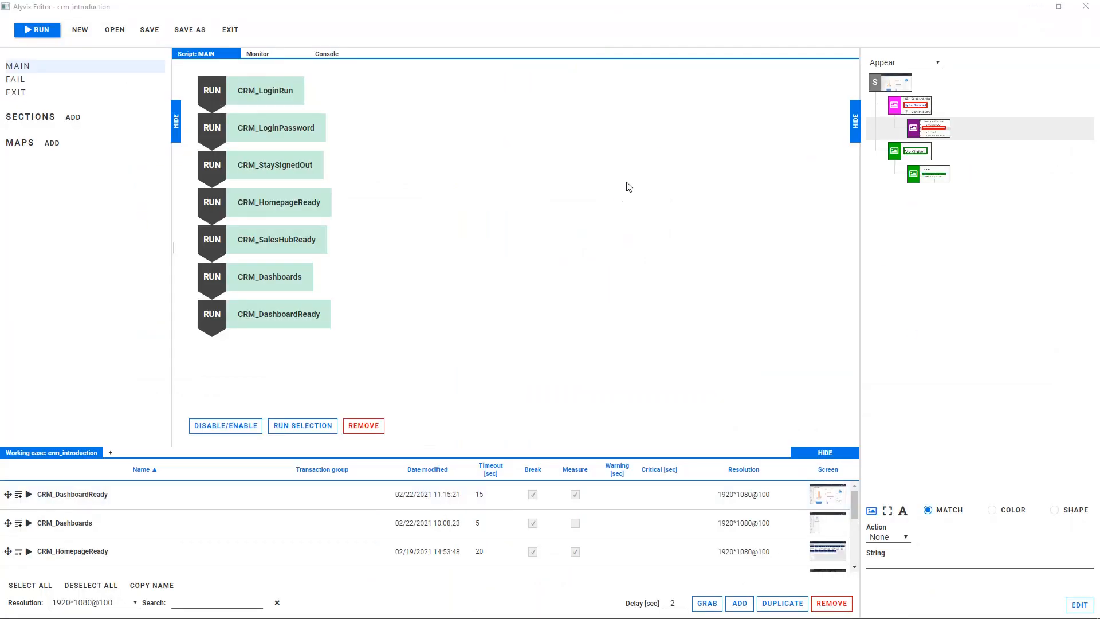
Make the dashboard list component a text component with regex sales.*activity.*social.*dashboard and a Click action.
{"action": "left_click", "coordinate": [903, 512]}
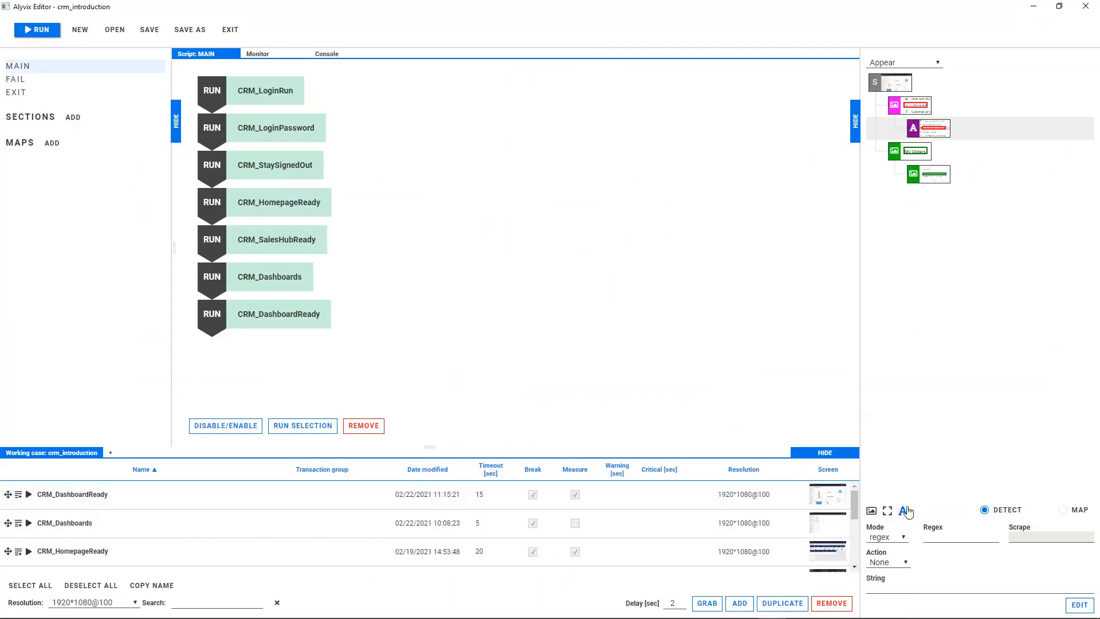
{"action": "left_click", "coordinate": [946, 540]}
{"action": "type", "text": "sale"}
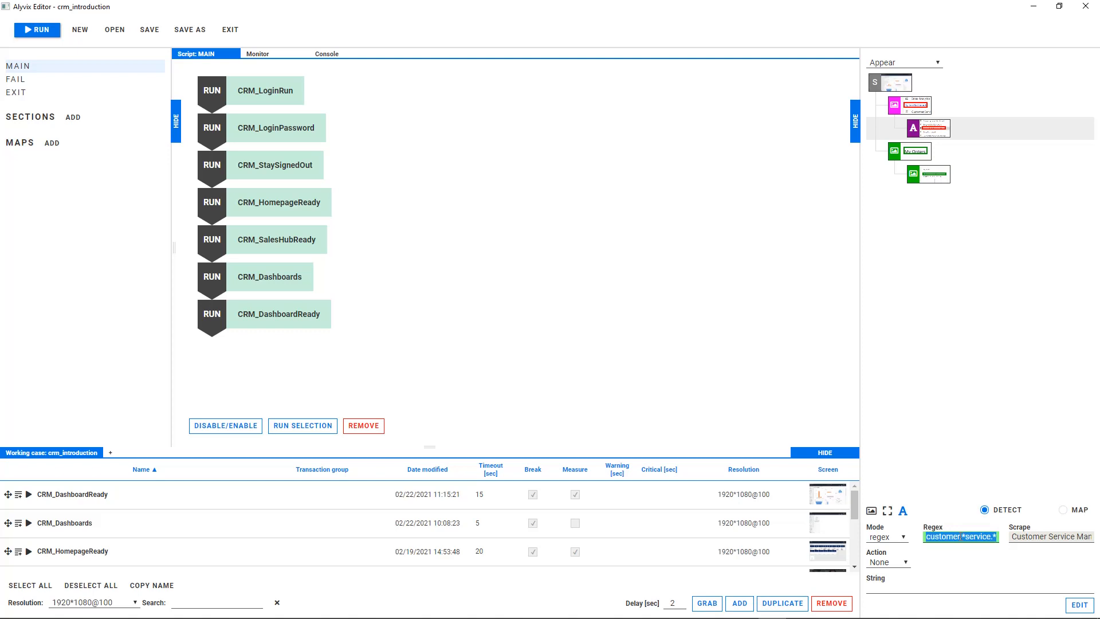
{"action": "type", "text": "s.*activity.*social.*dashboard"}
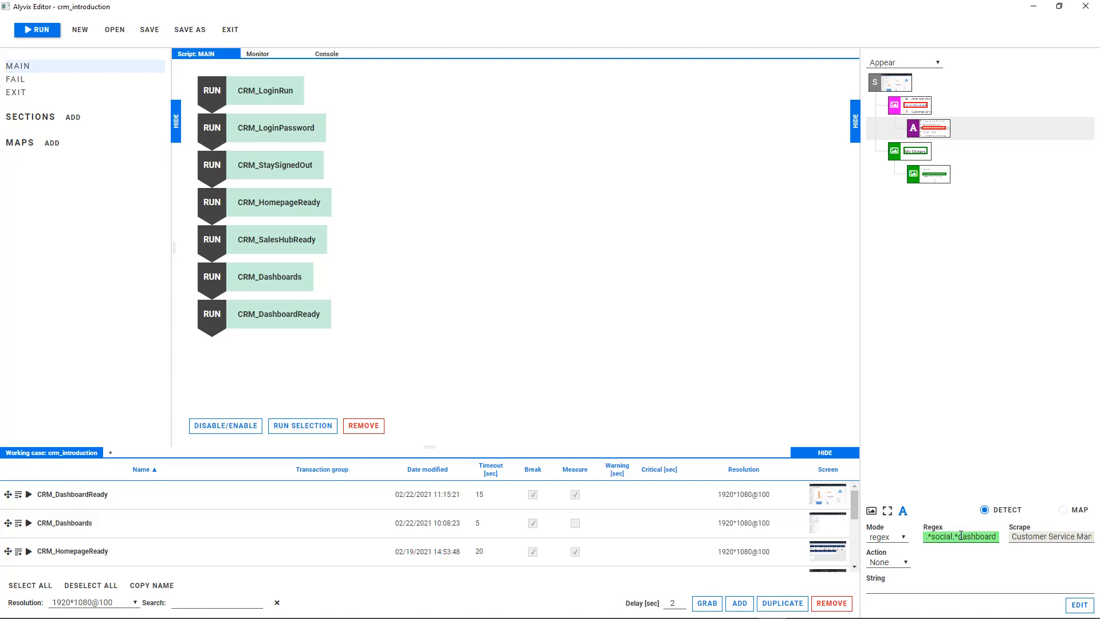
{"action": "left_click", "coordinate": [887, 562]}
{"action": "left_click", "coordinate": [889, 517]}
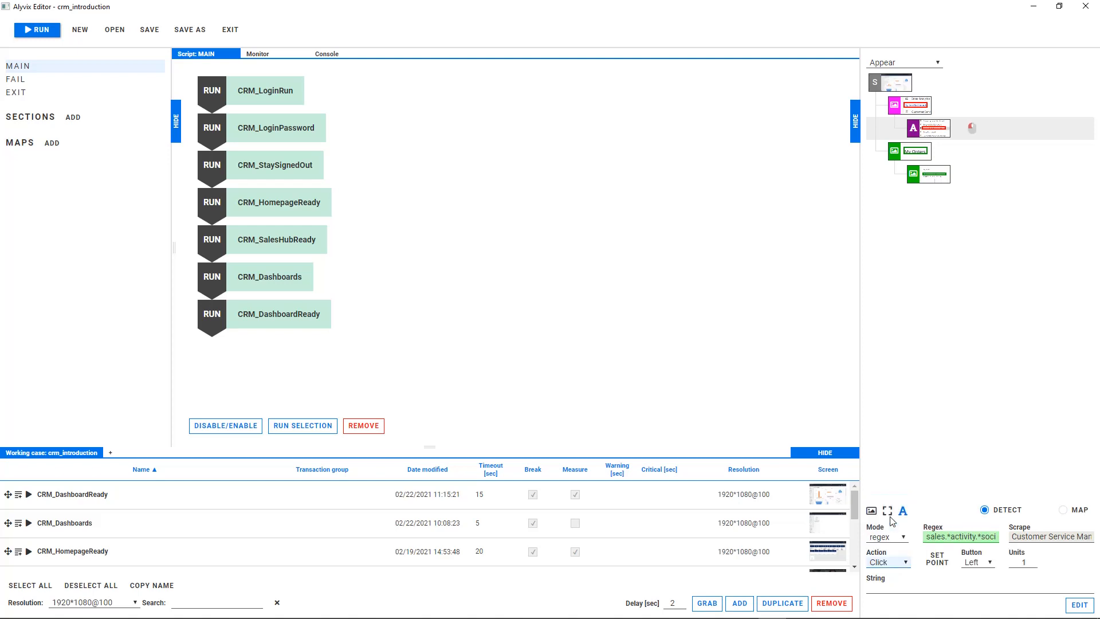
Give the My Orders chart subtitle component a Scroll action, direction Down, with 6 units.
{"action": "left_click", "coordinate": [933, 180]}
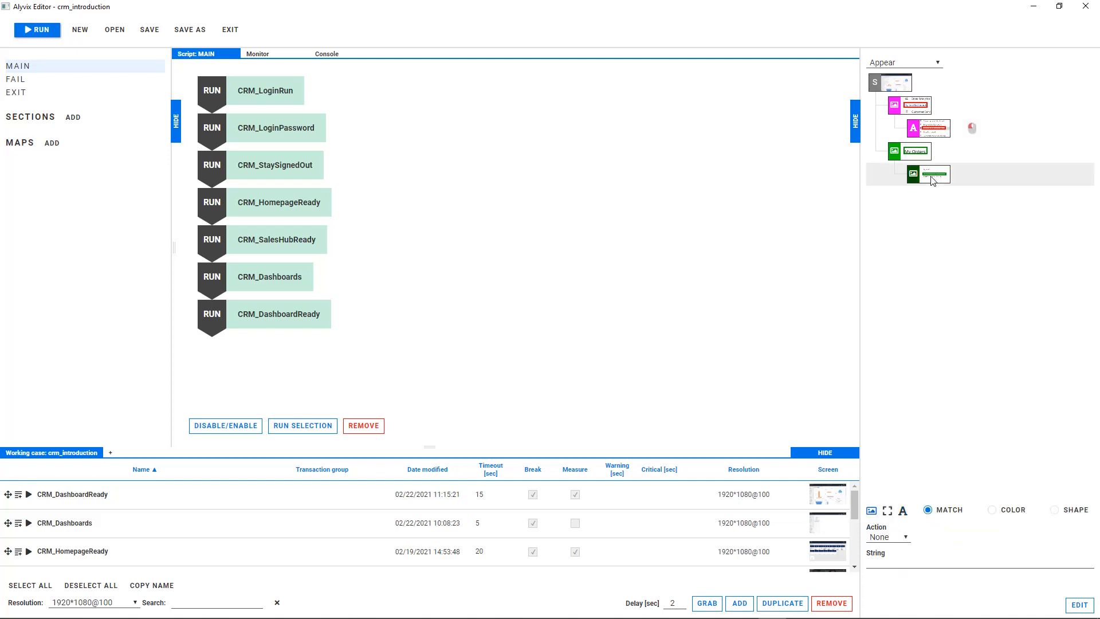
{"action": "left_click", "coordinate": [895, 534]}
{"action": "left_click", "coordinate": [888, 574]}
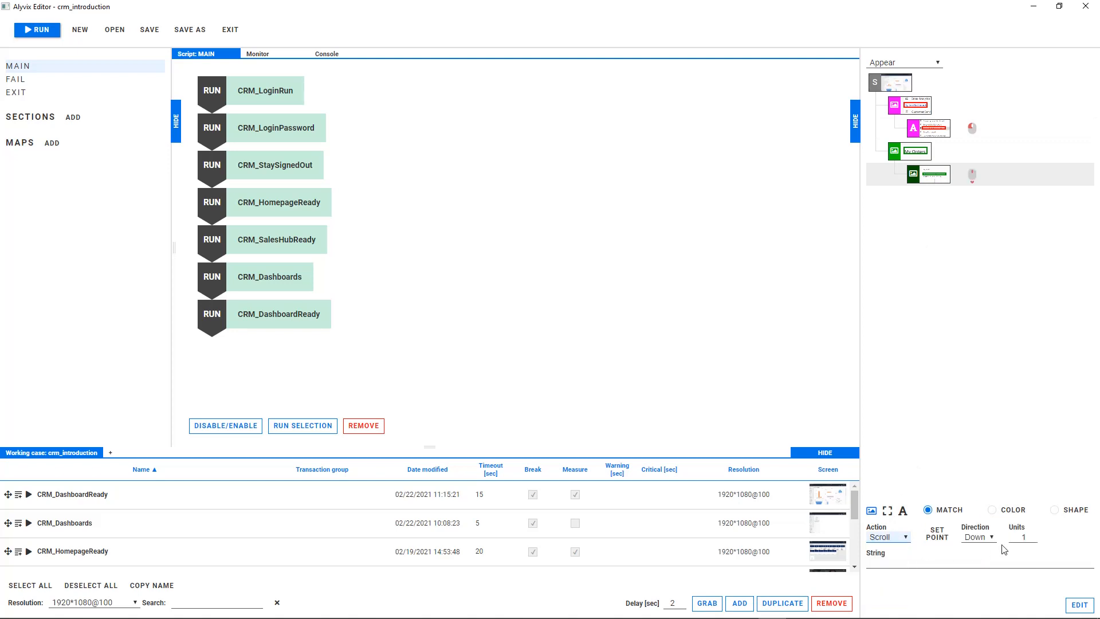
{"action": "left_click", "coordinate": [1034, 533]}
{"action": "left_click", "coordinate": [1034, 534]}
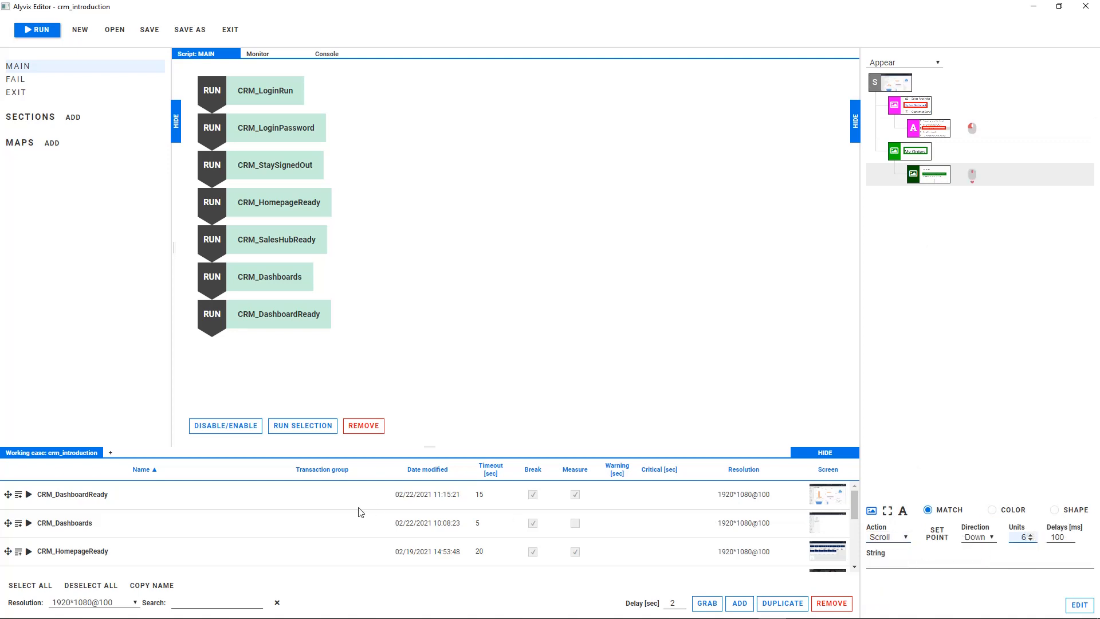
Rename the new visual object CRM_SelectDashboard with a 5-second timeout and Measure disabled, add it to the MAIN script and run it.
{"action": "scroll", "coordinate": [229, 529], "scroll_direction": "down", "scroll_amount": 2}
{"action": "double_click", "coordinate": [103, 552]}
{"action": "type", "text": "CRM"}
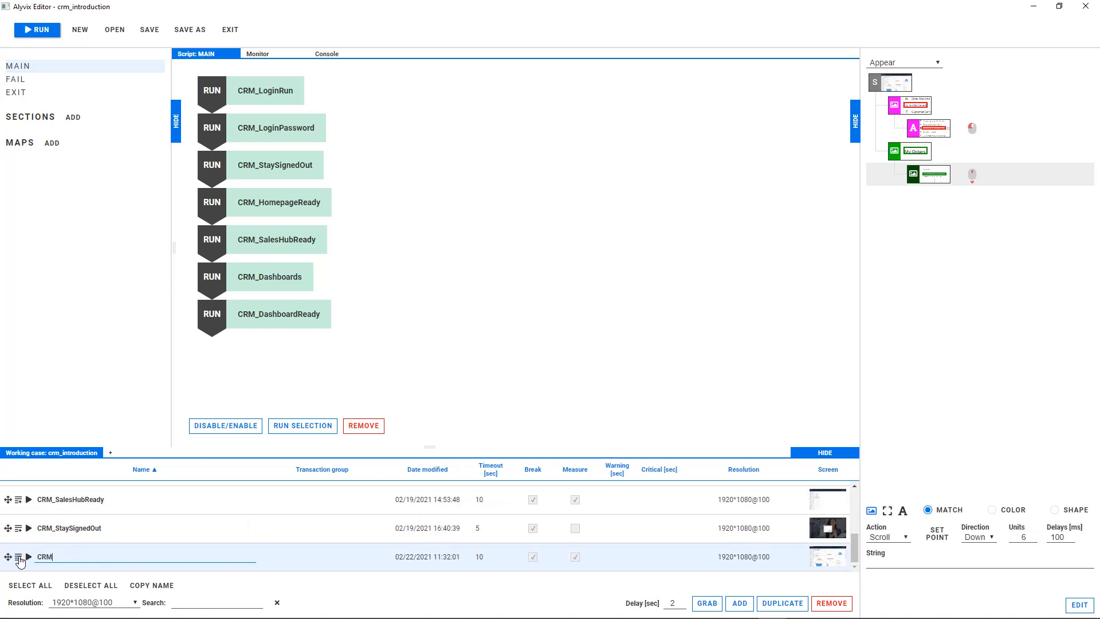
{"action": "type", "text": "_SelectDashboard"}
{"action": "double_click", "coordinate": [493, 557]}
{"action": "type", "text": "5"}
{"action": "left_click", "coordinate": [575, 557]}
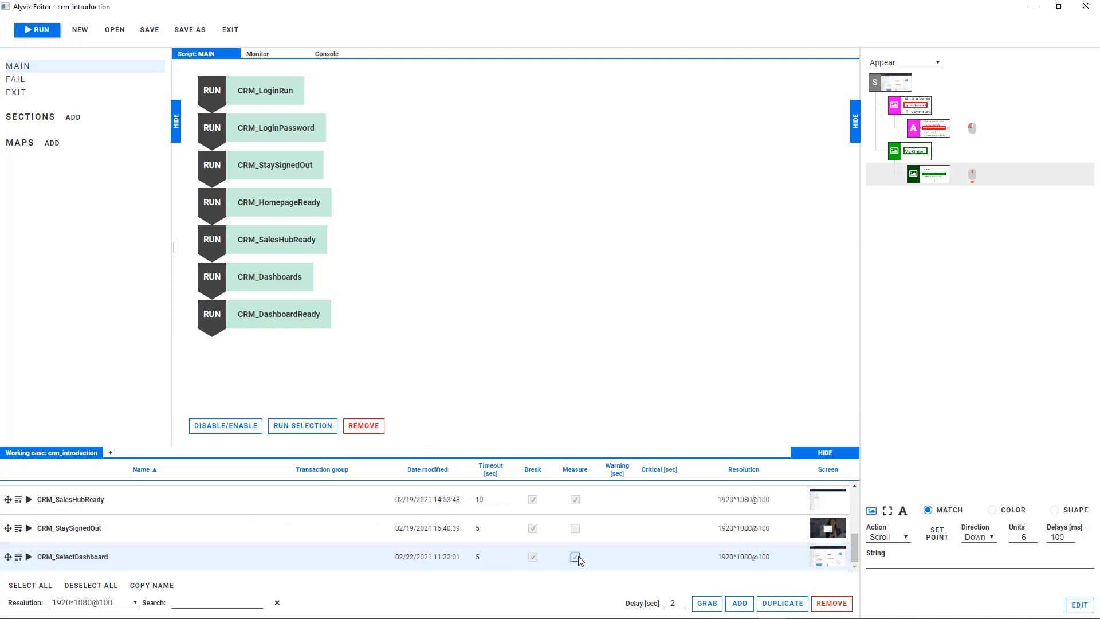
{"action": "left_click", "coordinate": [18, 557]}
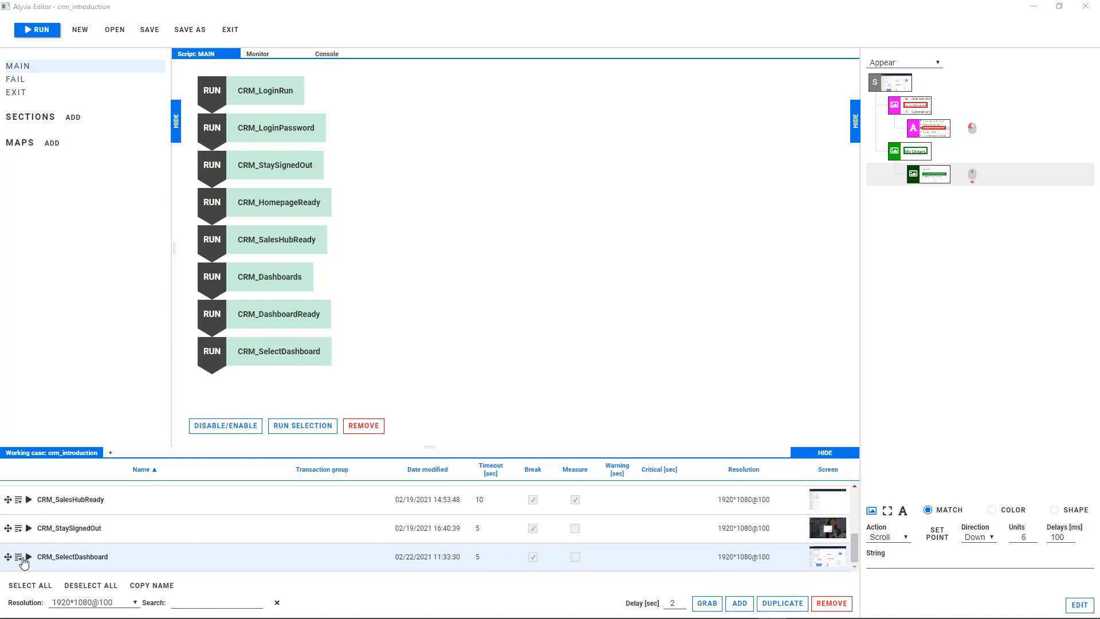
{"action": "left_click", "coordinate": [29, 557]}
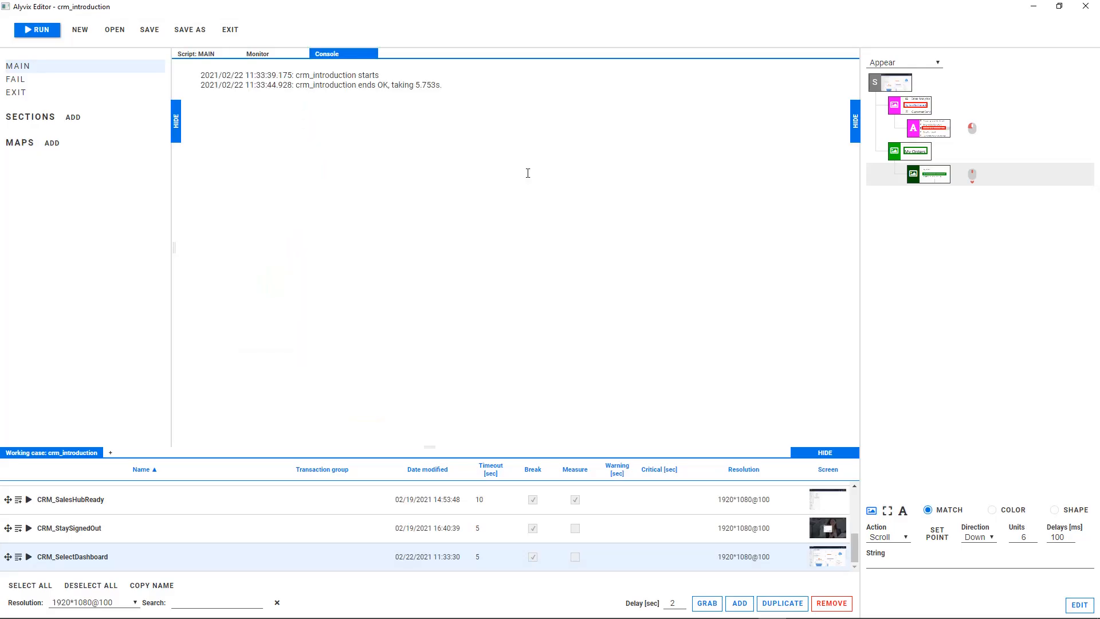
Add a visual object that grabs the All Quotes title, the Quotes Pipeline subtitle and the first In Progress legend entry.
{"action": "left_click", "coordinate": [739, 603]}
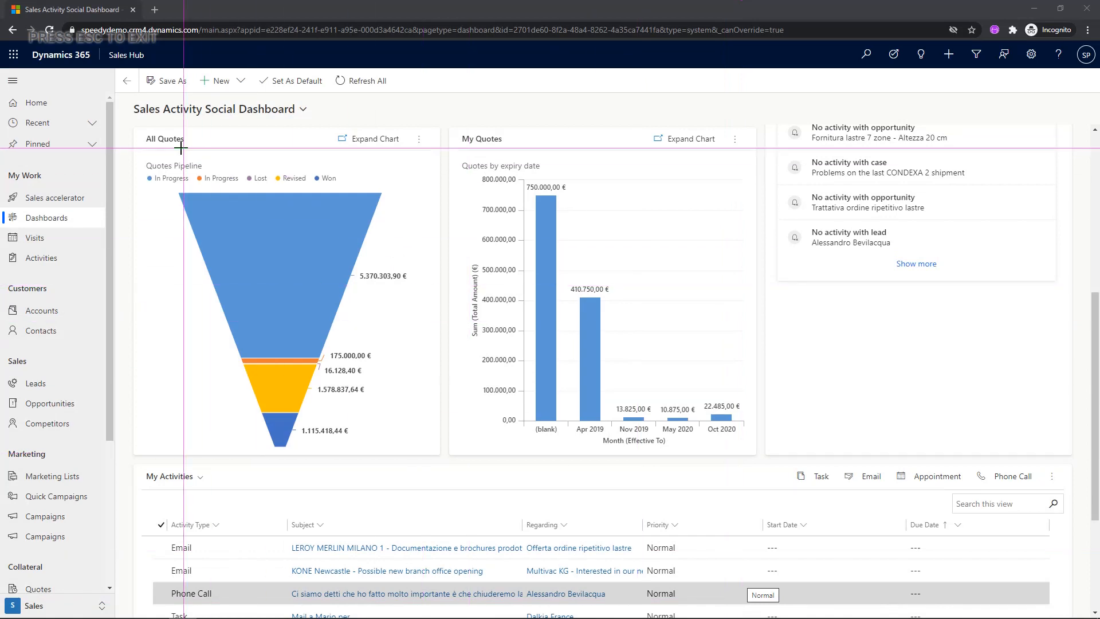
{"action": "mouse_move", "coordinate": [143, 134]}
{"action": "left_mouse_down"}
{"action": "mouse_move", "coordinate": [182, 143]}
{"action": "mouse_move", "coordinate": [206, 170]}
{"action": "left_mouse_up"}
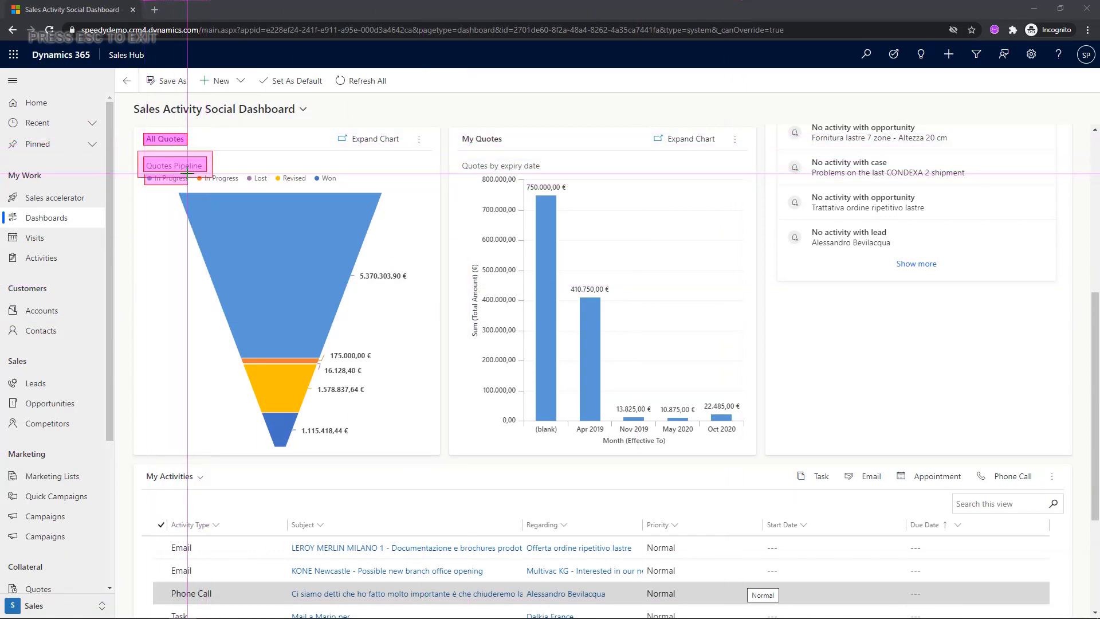
{"action": "key", "text": "Escape"}
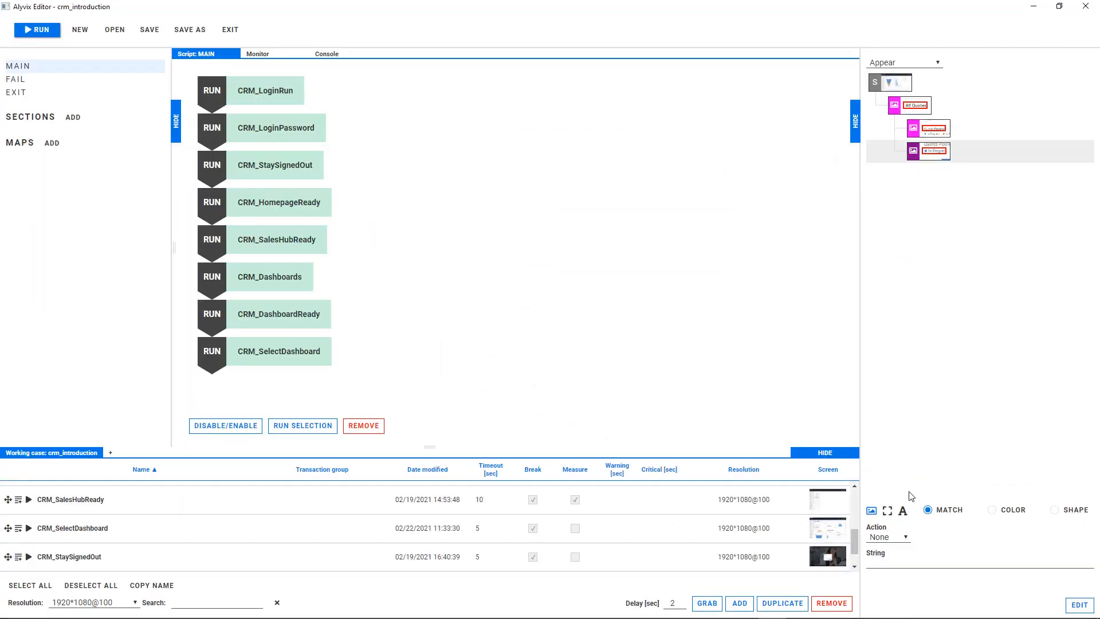
Give the In Progress legend component a Click action with its point set inside the blue funnel segment.
{"action": "left_click", "coordinate": [898, 537]}
{"action": "left_click", "coordinate": [885, 550]}
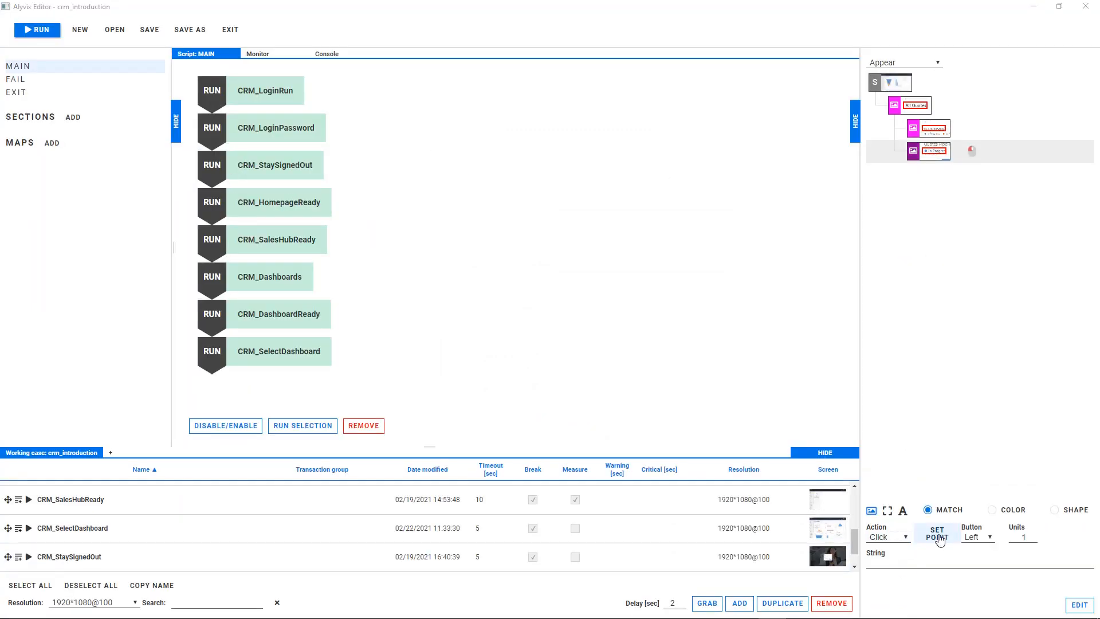
{"action": "left_click", "coordinate": [937, 533]}
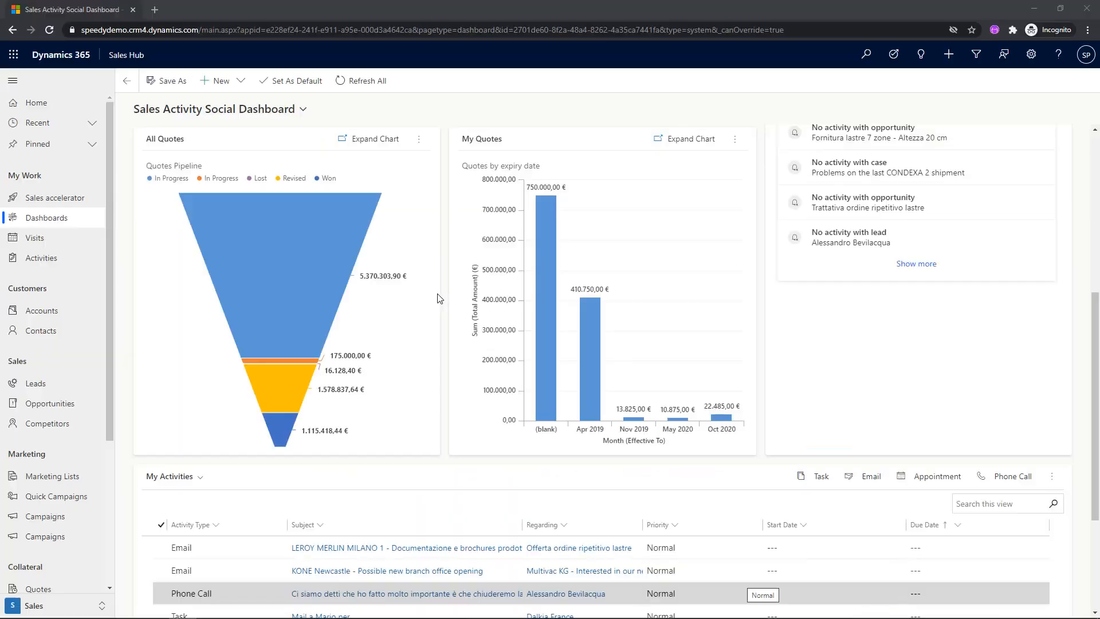
{"action": "left_click", "coordinate": [280, 264]}
{"action": "key", "text": "Escape"}
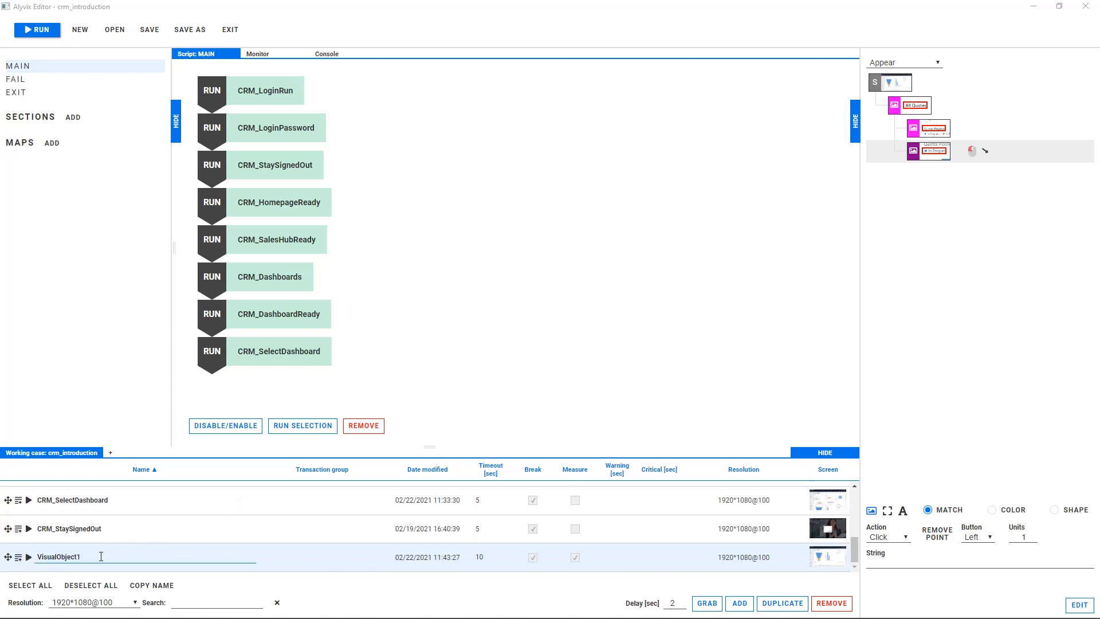
Rename the new visual object CRM_FilterOpen, add it to the MAIN script with a 5-second timeout and Measure disabled, and run it.
{"action": "type", "text": "CRM_FilterOpen"}
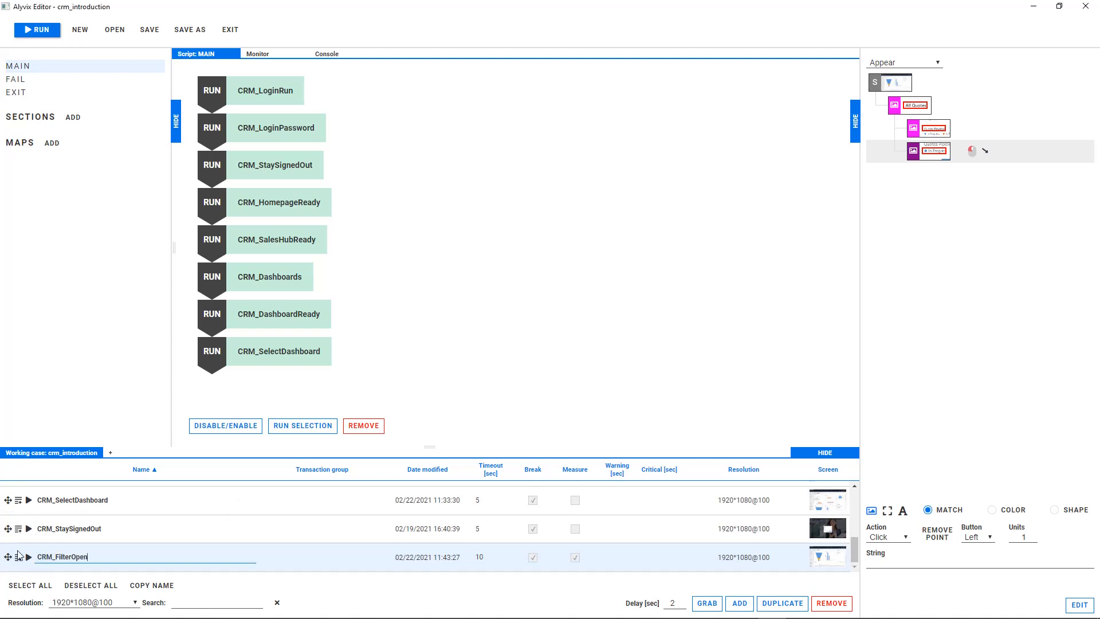
{"action": "key", "text": "Return"}
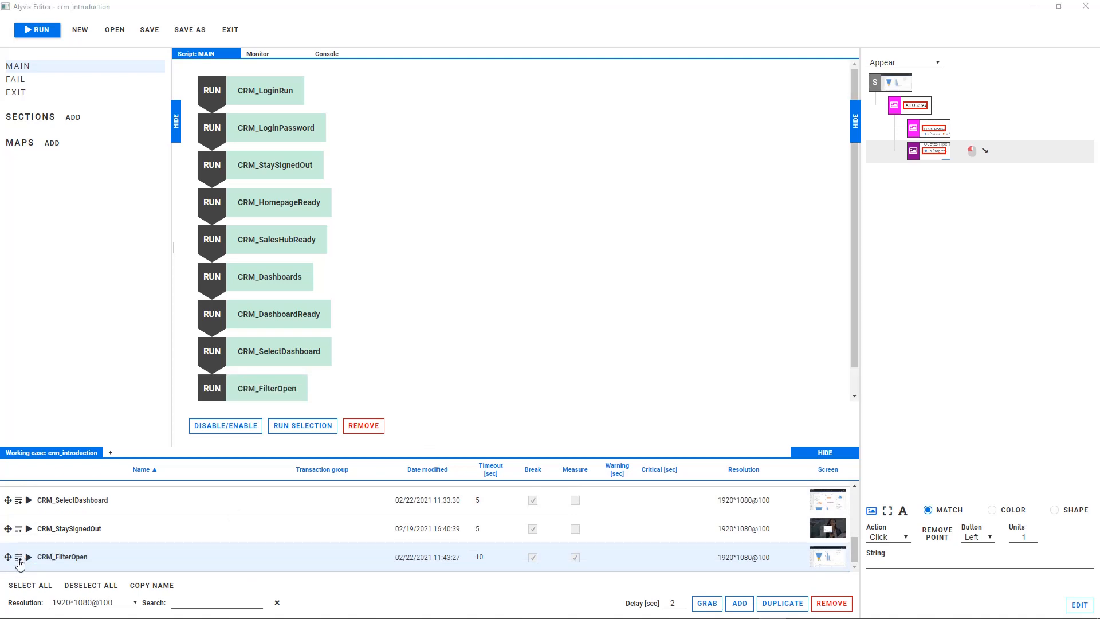
{"action": "double_click", "coordinate": [479, 556]}
{"action": "type", "text": "5"}
{"action": "left_click", "coordinate": [575, 556]}
{"action": "left_click", "coordinate": [30, 557]}
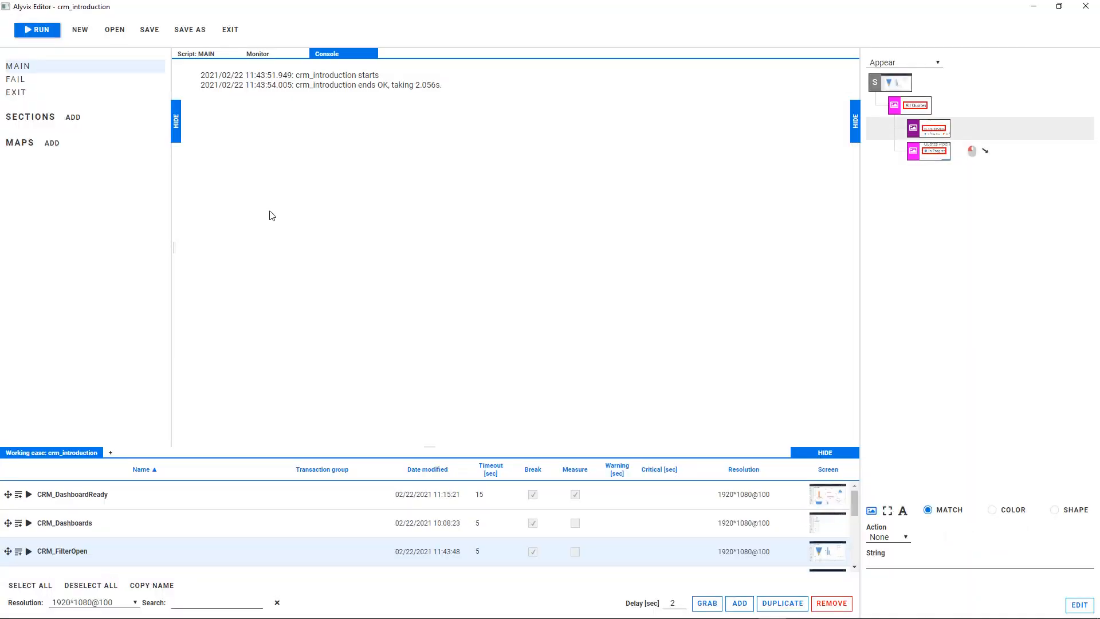
Add a visual object that grabs the Drill down by label, the attribute search box and its dropdown arrow.
{"action": "left_click", "coordinate": [739, 602]}
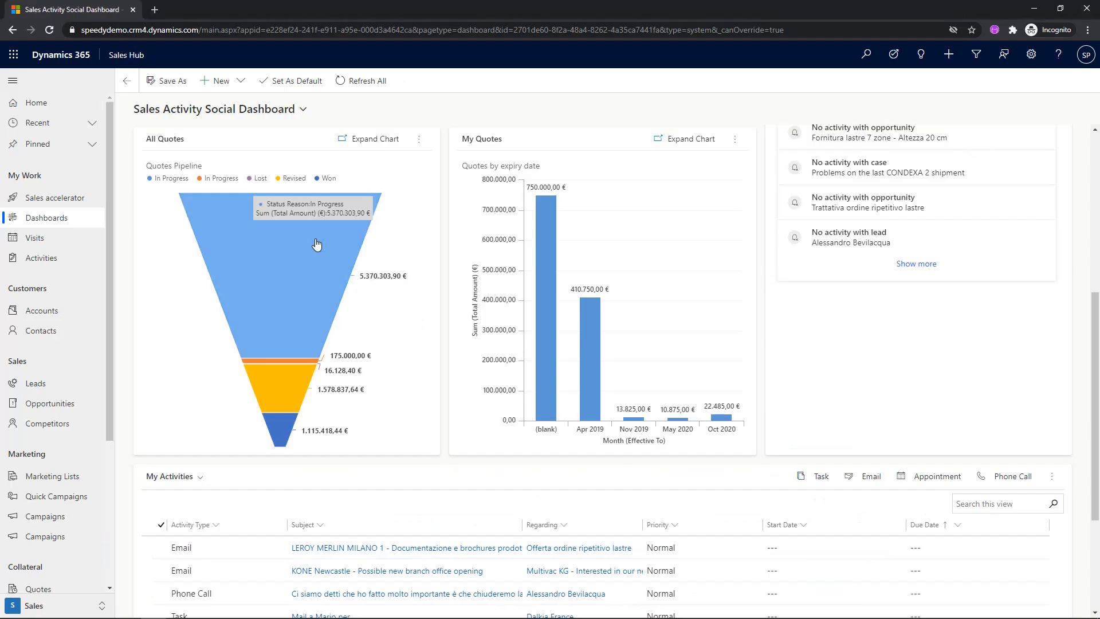
{"action": "left_click", "coordinate": [297, 263]}
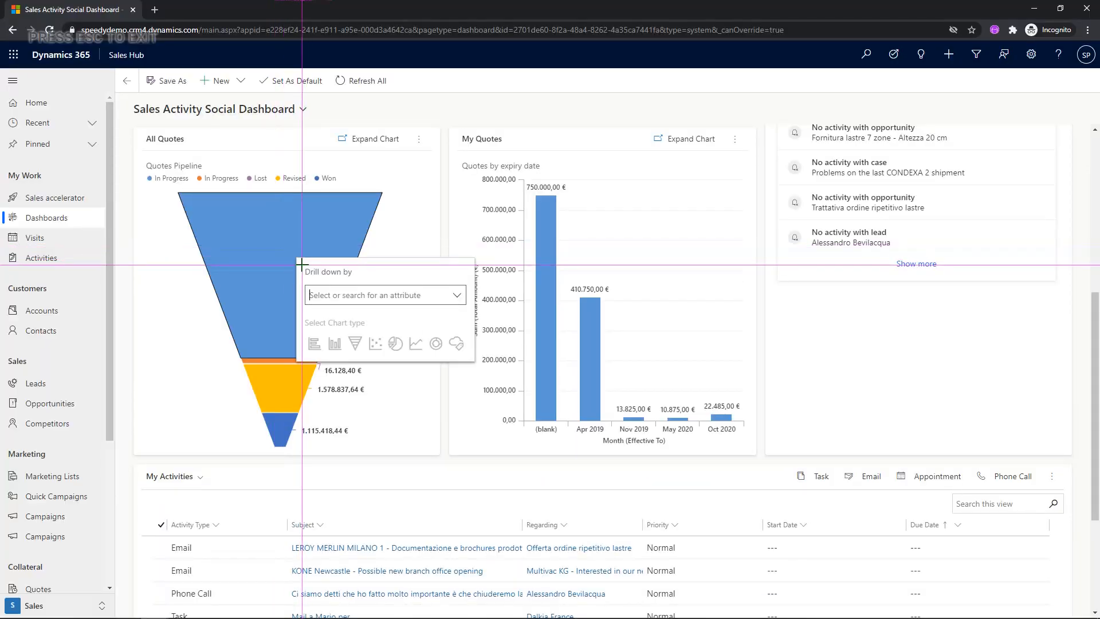
{"action": "left_click_drag", "start_coordinate": [302, 264], "coordinate": [355, 278]}
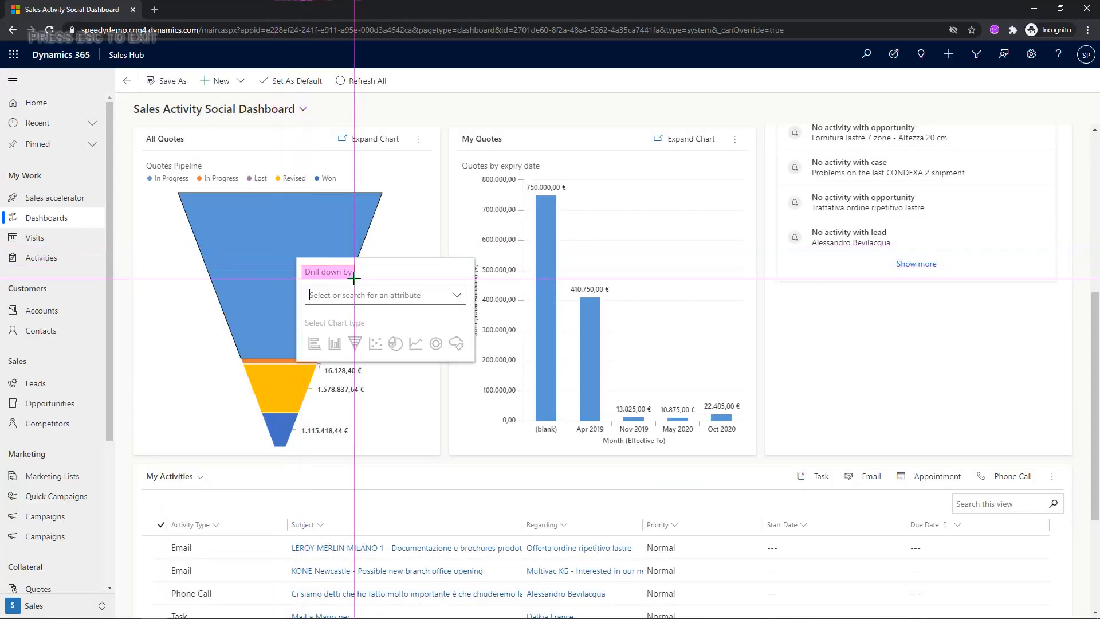
{"action": "right_click", "coordinate": [371, 287]}
{"action": "mouse_move", "coordinate": [450, 316]}
{"action": "left_mouse_down"}
{"action": "mouse_move", "coordinate": [463, 291]}
{"action": "mouse_move", "coordinate": [457, 304]}
{"action": "left_mouse_up"}
{"action": "key", "text": "Escape"}
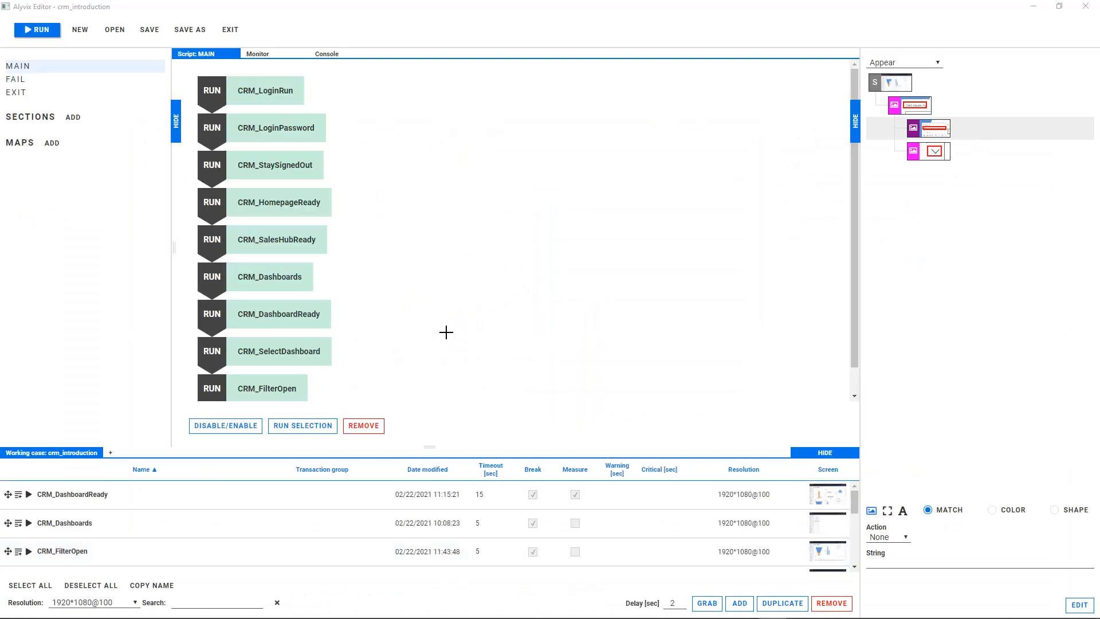
Make the attribute search field a Box rectangle component with a Click action and the string Quote.
{"action": "left_click", "coordinate": [887, 510]}
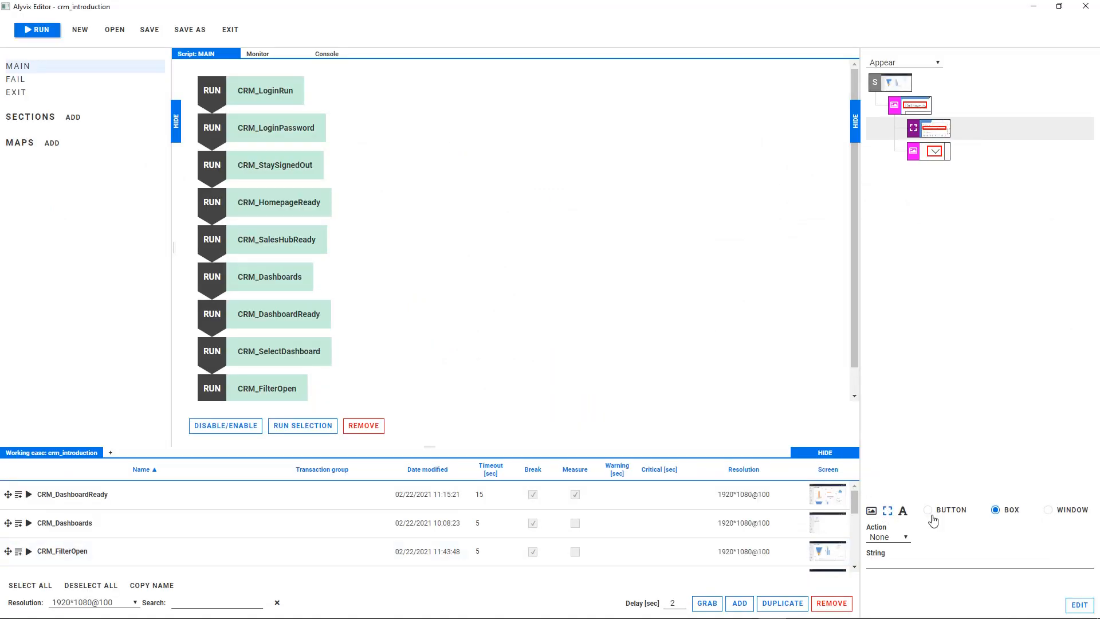
{"action": "left_click", "coordinate": [888, 537]}
{"action": "left_click", "coordinate": [881, 548]}
{"action": "left_click", "coordinate": [891, 562]}
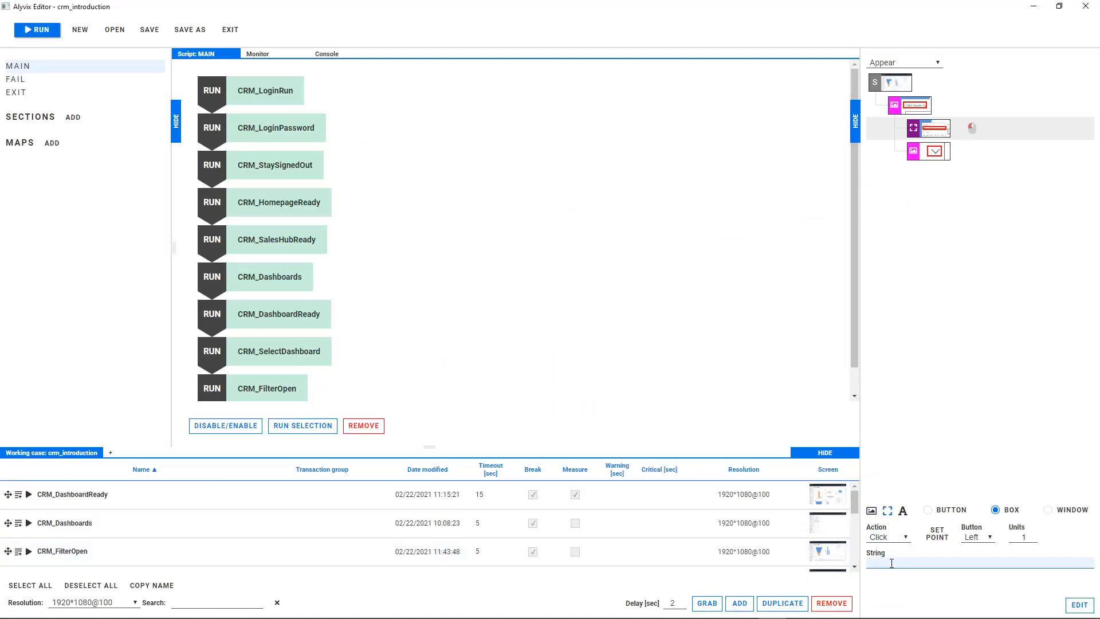
{"action": "type", "text": "Quote"}
Give the dropdown arrow component a Click action with its point set just below the attribute search box.
{"action": "left_click", "coordinate": [916, 154]}
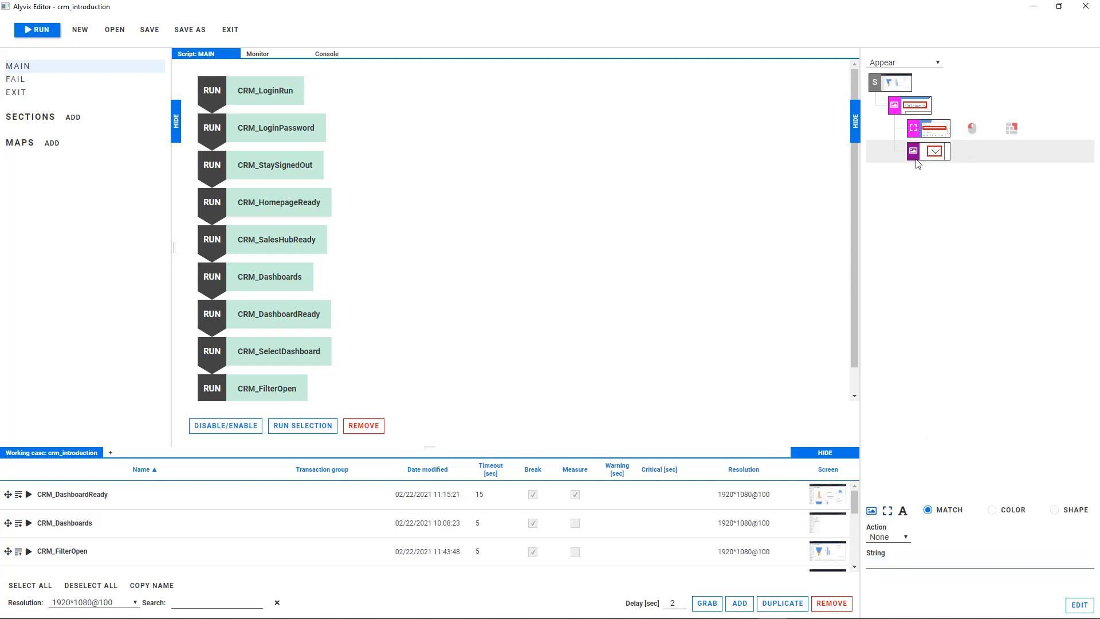
{"action": "left_click", "coordinate": [895, 538]}
{"action": "left_click", "coordinate": [890, 562]}
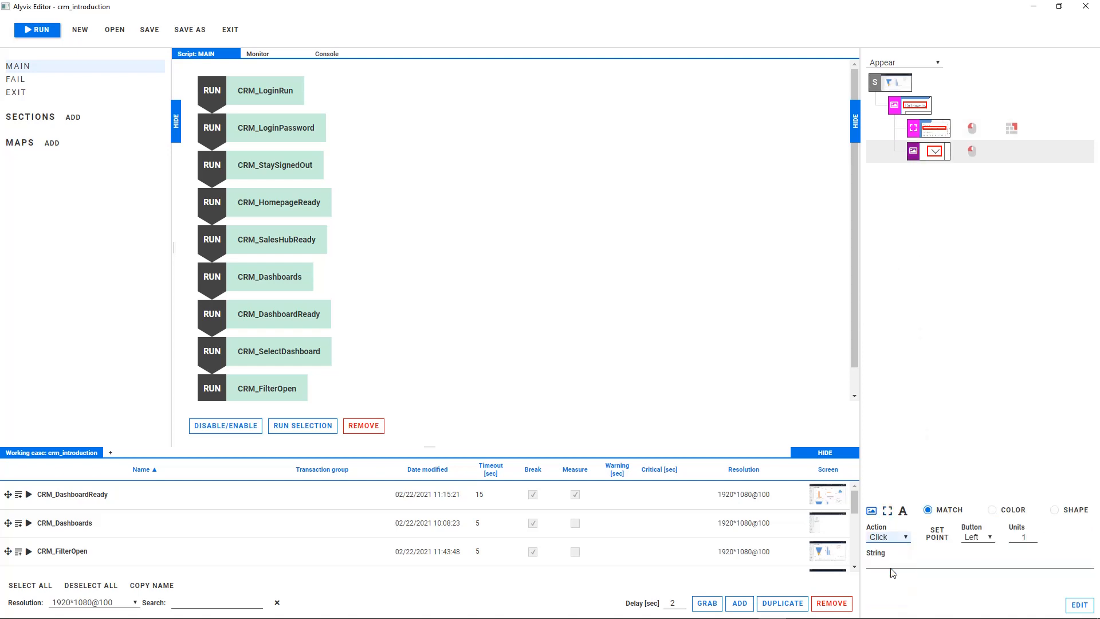
{"action": "left_click", "coordinate": [937, 536]}
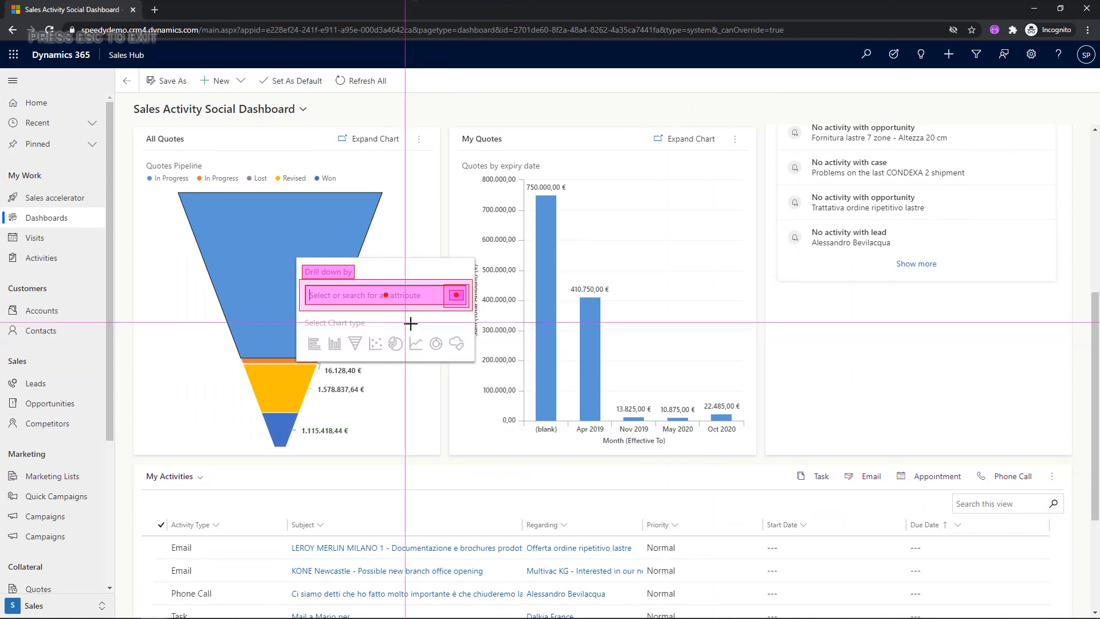
{"action": "left_click", "coordinate": [373, 321]}
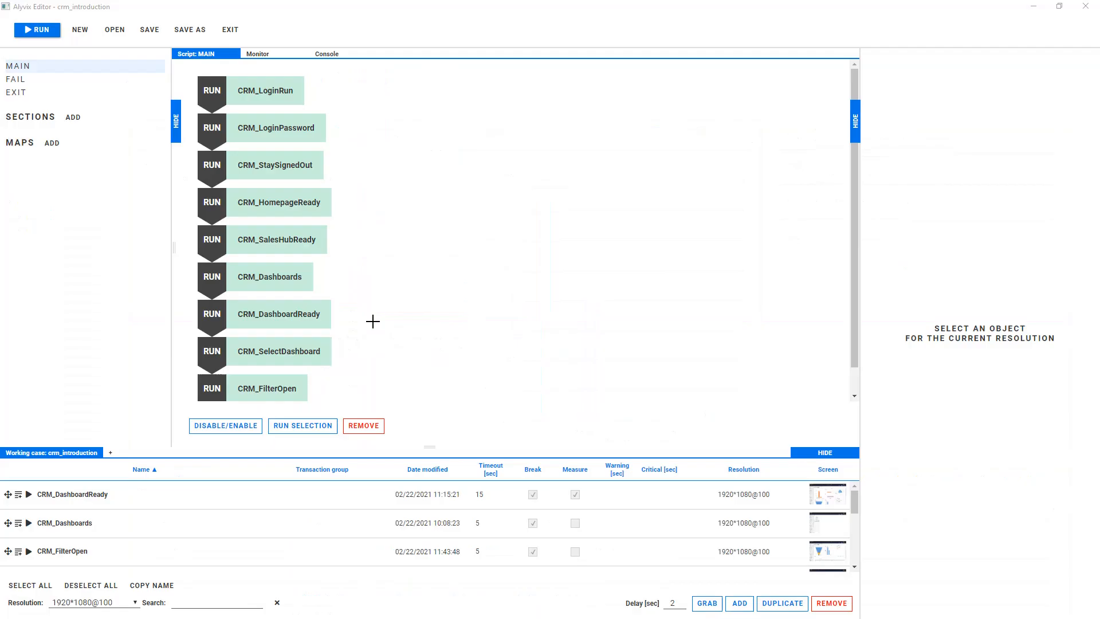
Rename the new visual object CRM_FilterOnQuote with a 5-second timeout and Measure disabled, add it to the MAIN script and run it.
{"action": "scroll", "coordinate": [115, 521], "scroll_direction": "down", "scroll_amount": 4}
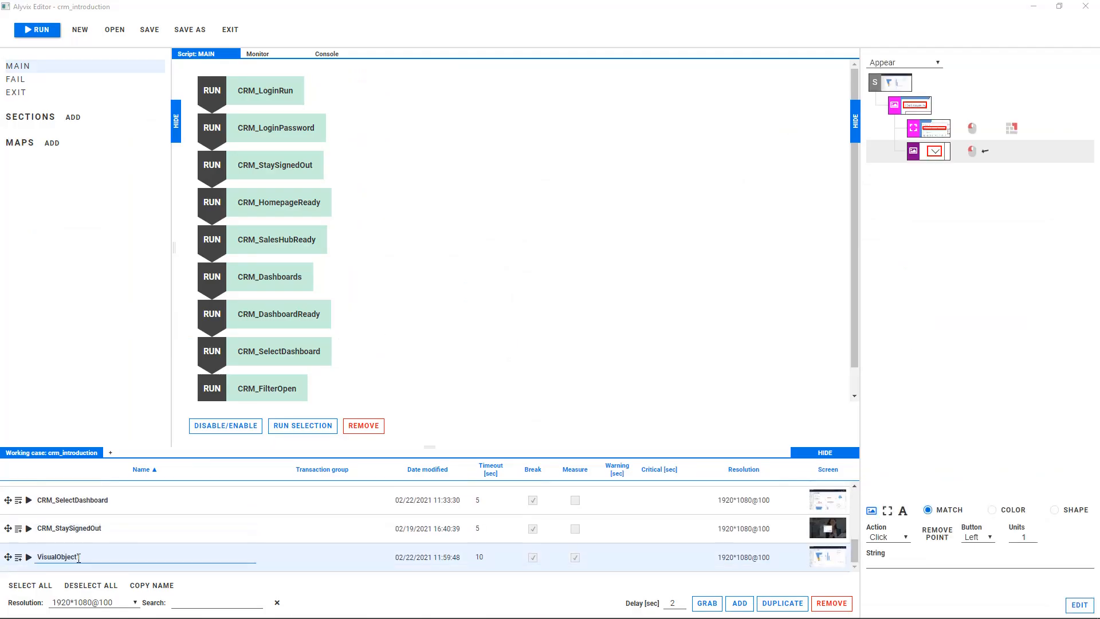
{"action": "left_click_drag", "start_coordinate": [80, 555], "coordinate": [29, 549]}
{"action": "type", "text": "CRM_FilterOnQuote"}
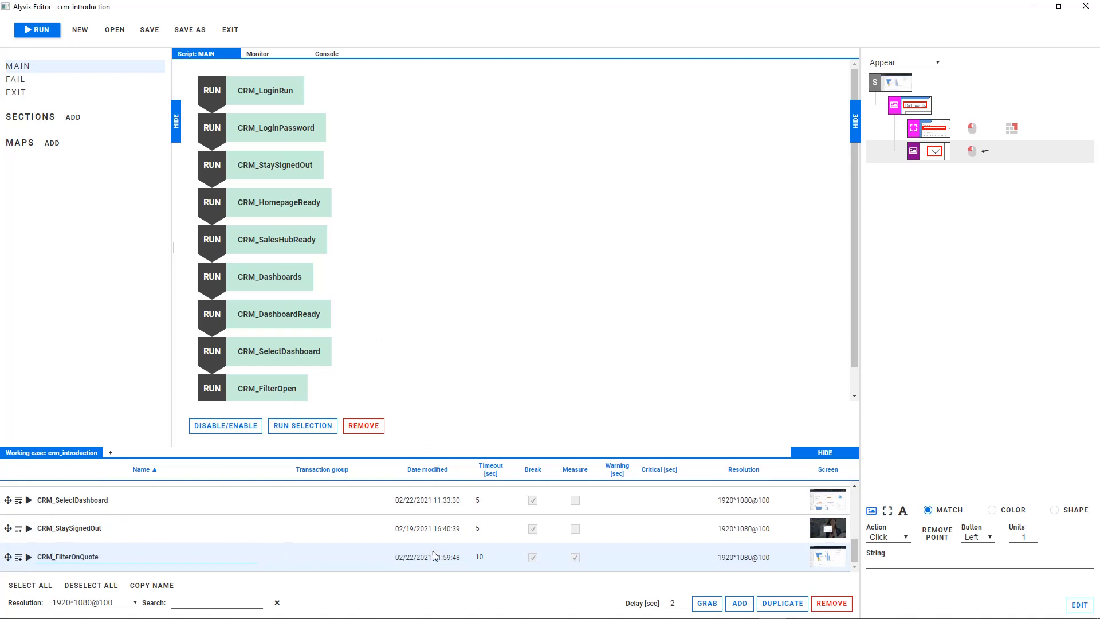
{"action": "key", "text": "Tab"}
{"action": "type", "text": "5"}
{"action": "left_click", "coordinate": [573, 557]}
{"action": "left_click", "coordinate": [26, 559]}
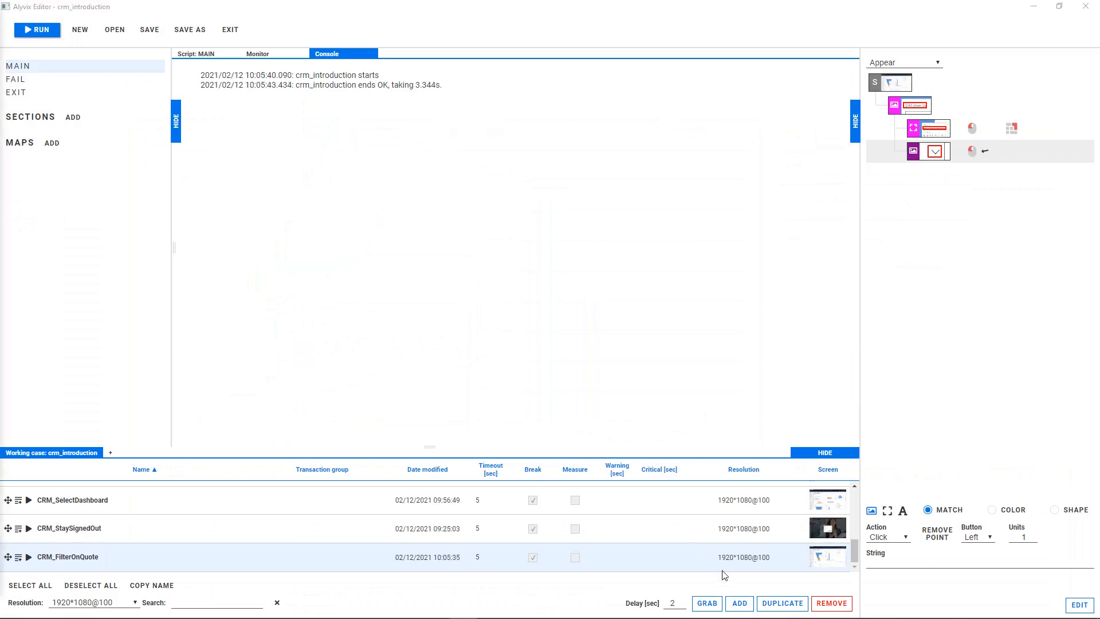
Add a visual object that grabs the Drill down by label and the line chart icon, with a Click action on the icon.
{"action": "left_click", "coordinate": [740, 602]}
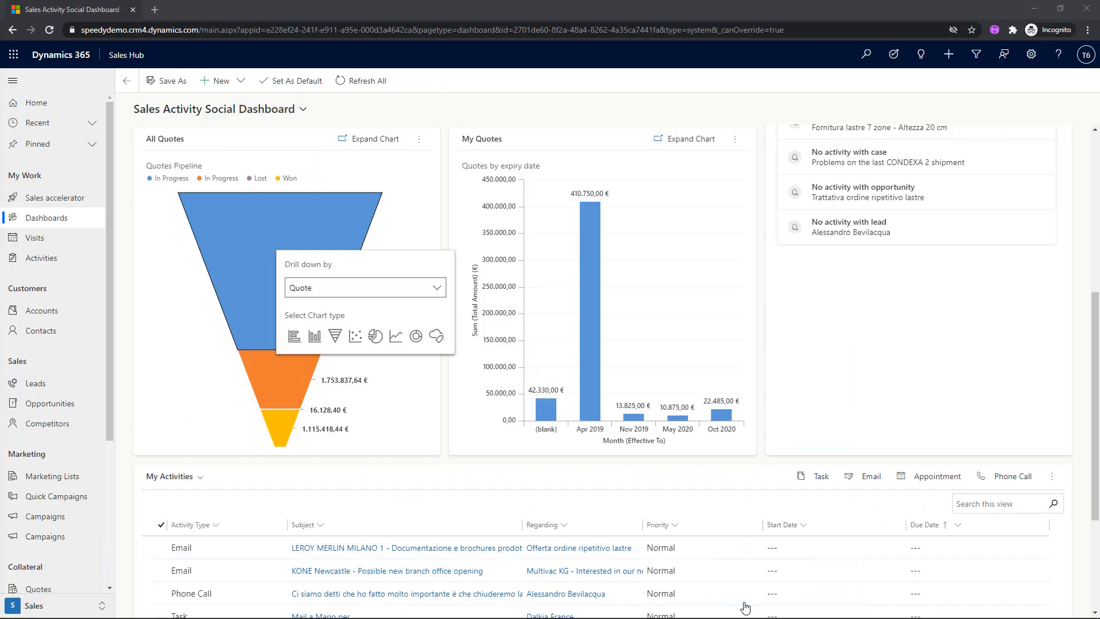
{"action": "left_click", "coordinate": [299, 263]}
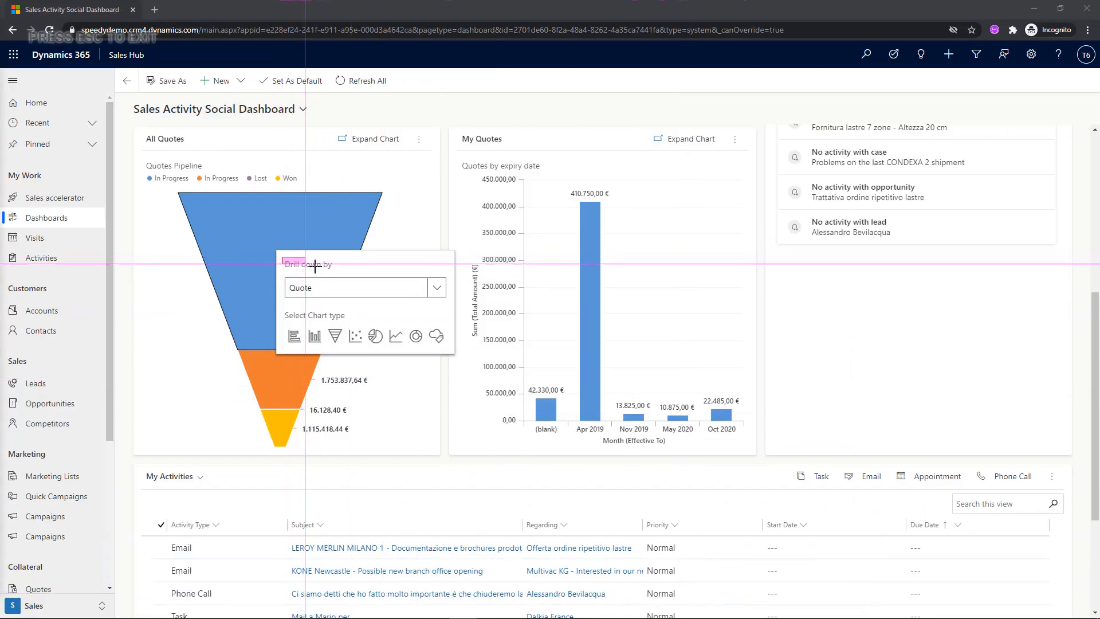
{"action": "left_click_drag", "start_coordinate": [386, 325], "coordinate": [407, 344]}
{"action": "key", "text": "Escape"}
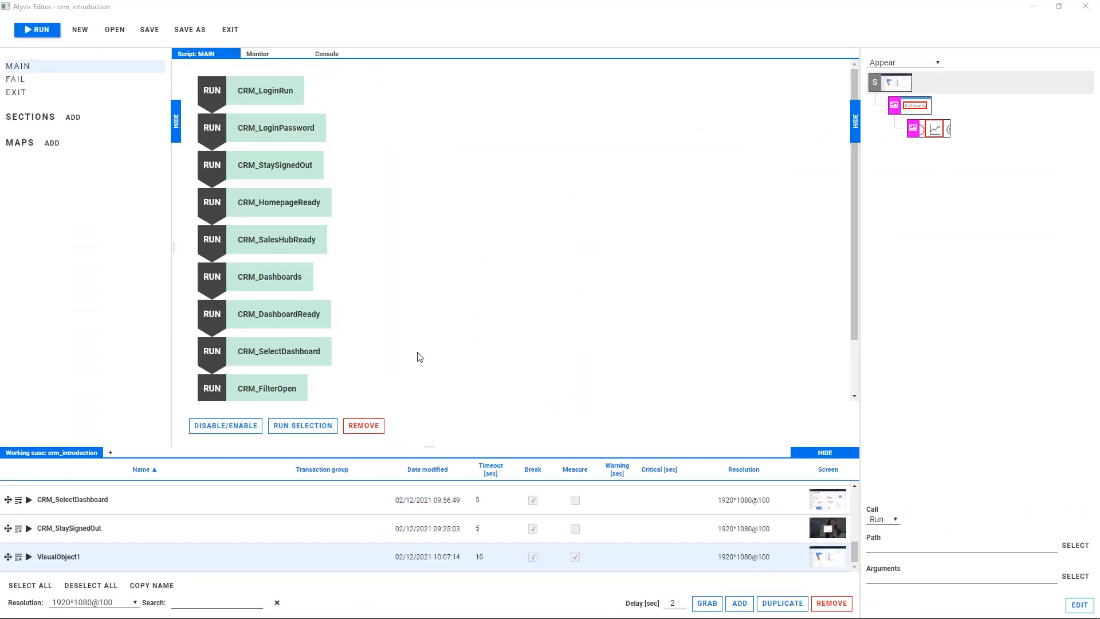
{"action": "left_click", "coordinate": [932, 132]}
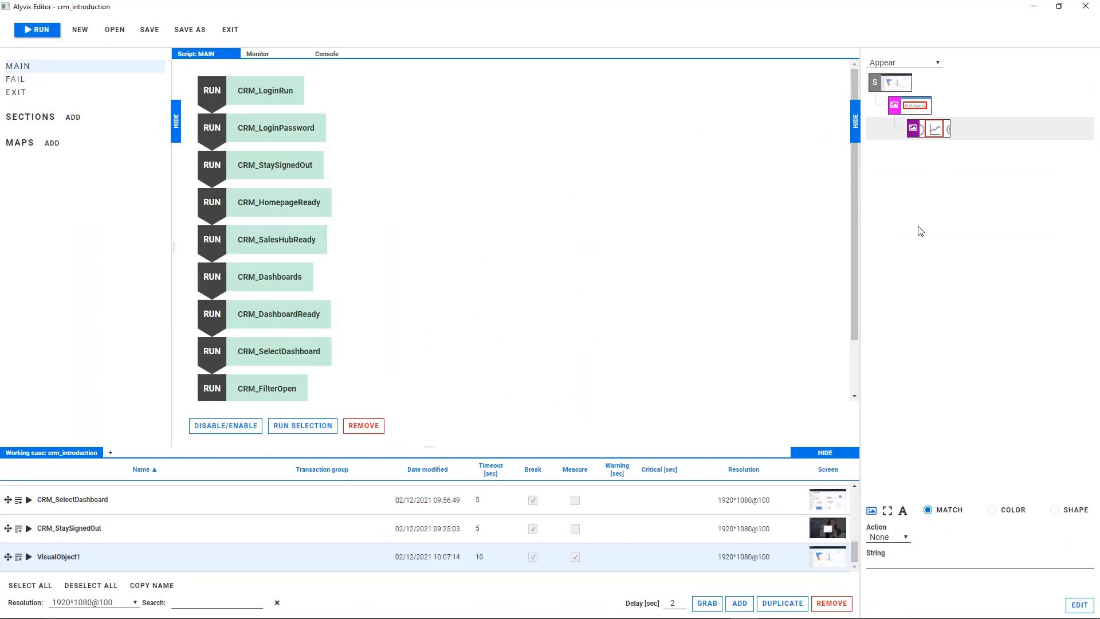
{"action": "left_click", "coordinate": [888, 536]}
{"action": "left_click", "coordinate": [887, 575]}
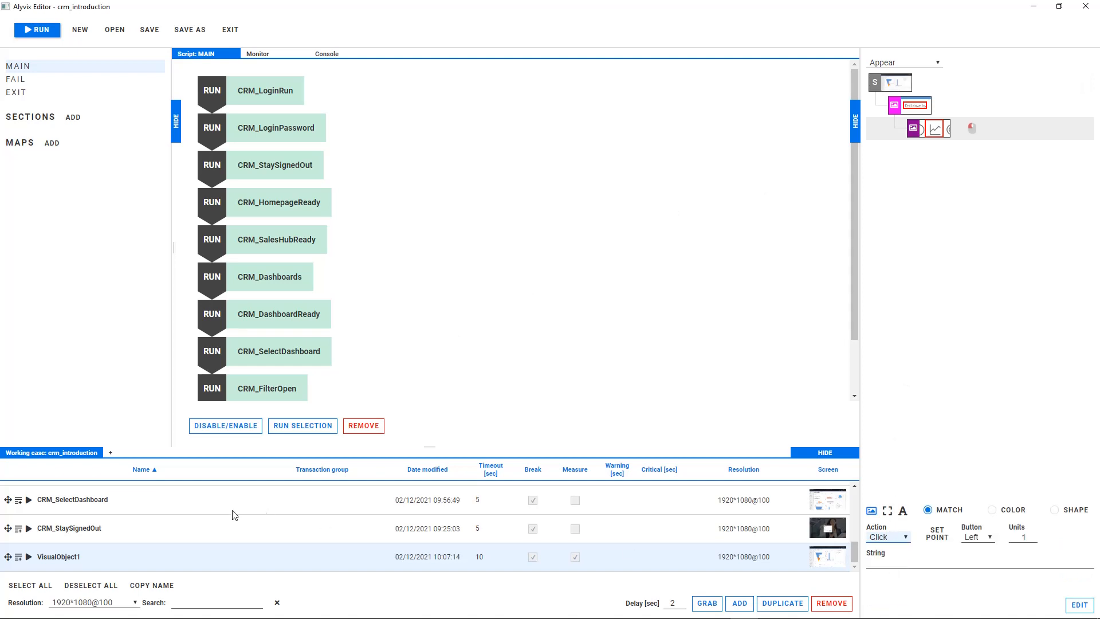
Rename the new visual object CRM_FilterChartDisplay with a 5-second timeout and Measure disabled, add it to the MAIN script and run it.
{"action": "double_click", "coordinate": [117, 554]}
{"action": "type", "text": "CRM_FilterChartDisplay"}
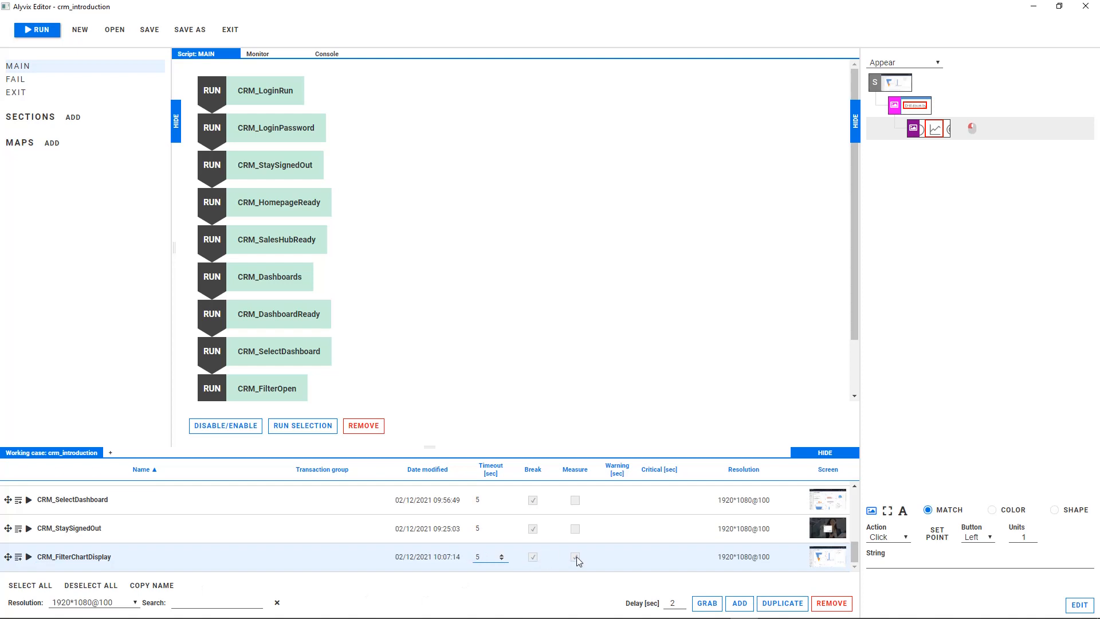
{"action": "left_click", "coordinate": [19, 558]}
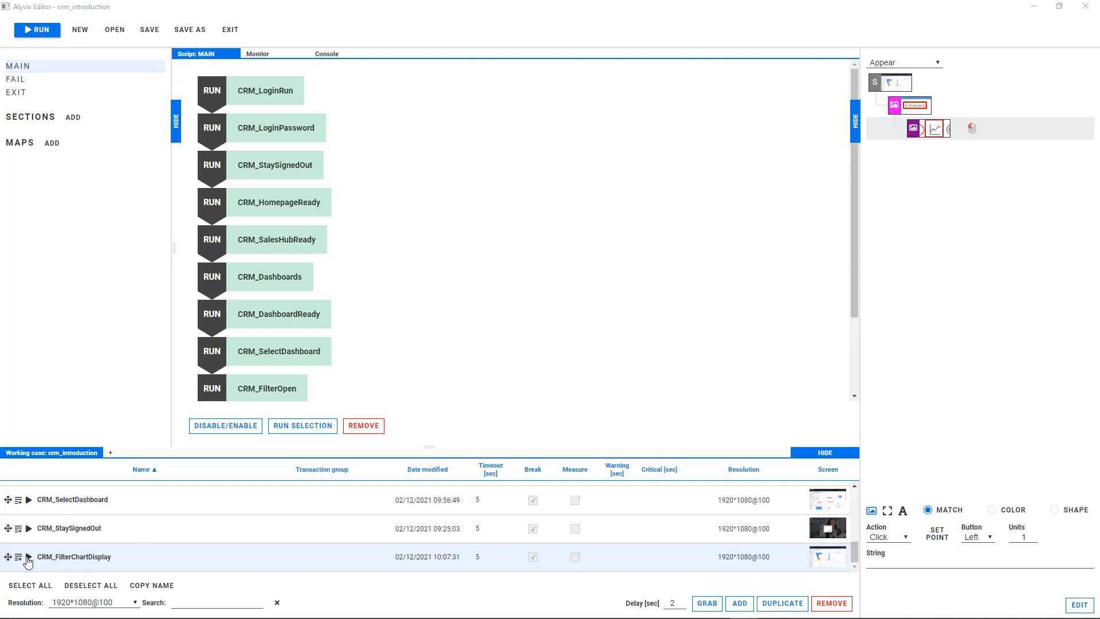
{"action": "left_click", "coordinate": [29, 556]}
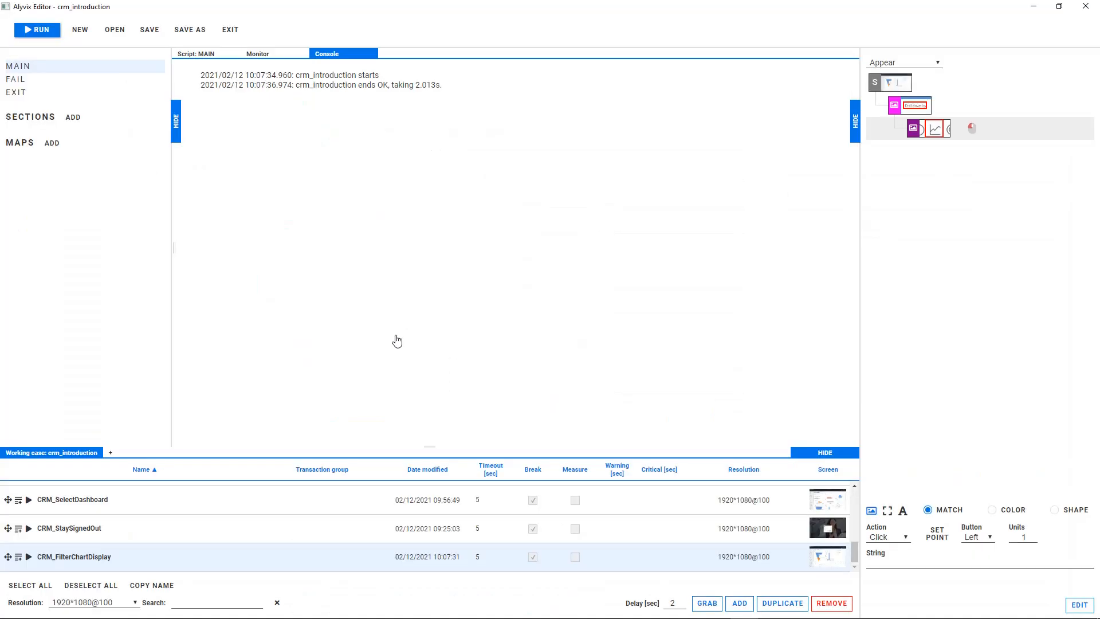
Add a visual object that grabs All Quotes, Quotes Pipeline, the In Progress breadcrumb and the chart's vertical Sum (Total Amount) axis label.
{"action": "left_click", "coordinate": [739, 602]}
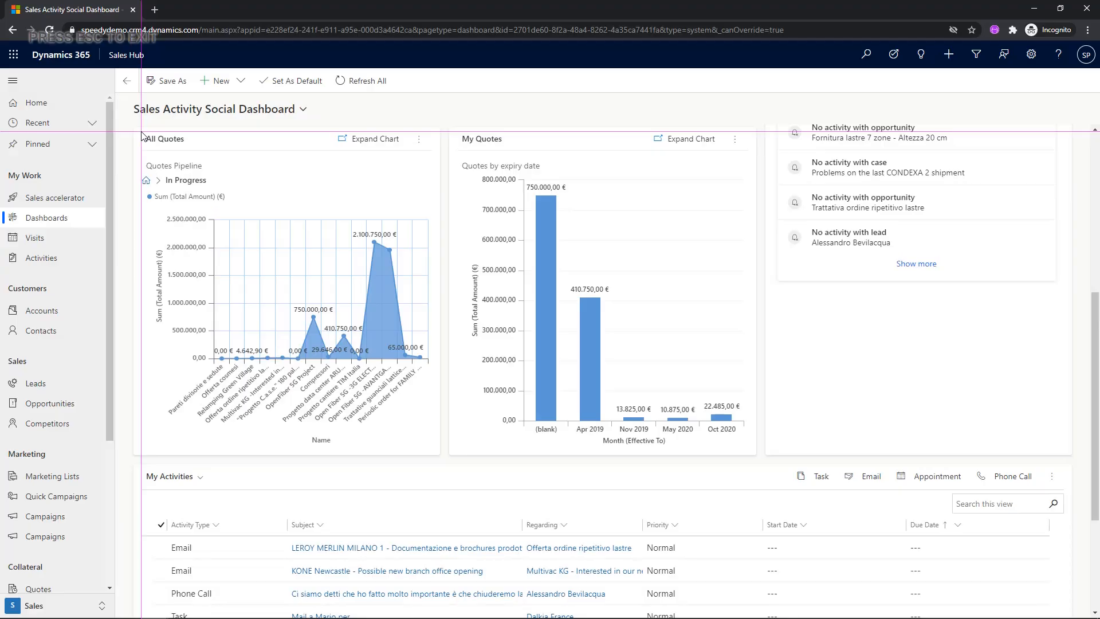
{"action": "mouse_move", "coordinate": [142, 133]}
{"action": "left_mouse_down"}
{"action": "mouse_move", "coordinate": [185, 144]}
{"action": "mouse_move", "coordinate": [210, 175]}
{"action": "left_mouse_up"}
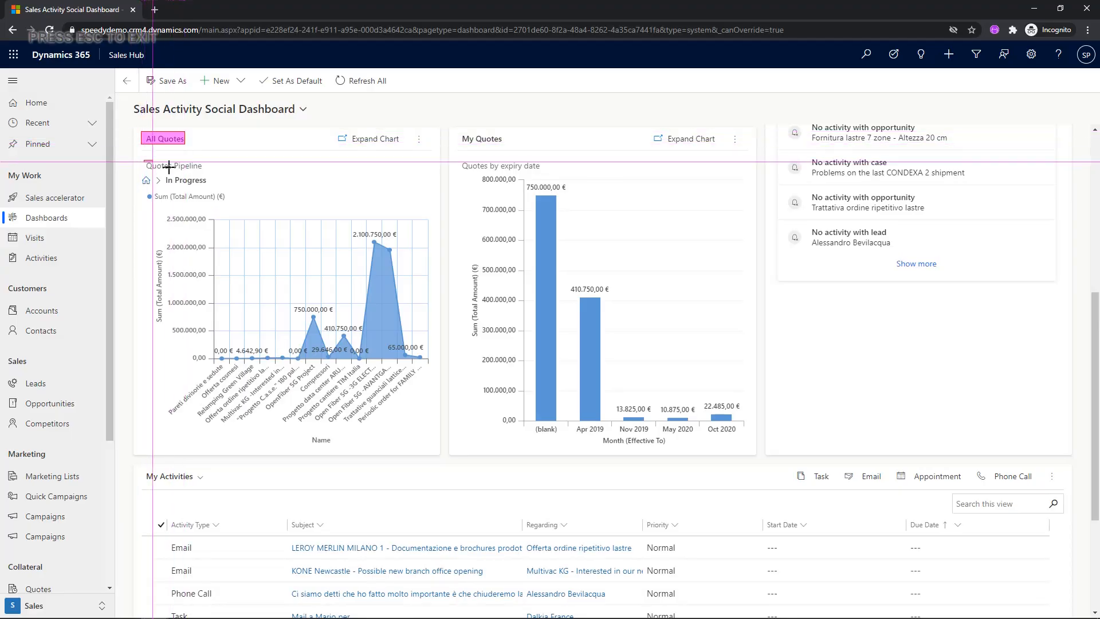
{"action": "left_click_drag", "start_coordinate": [134, 168], "coordinate": [215, 194]}
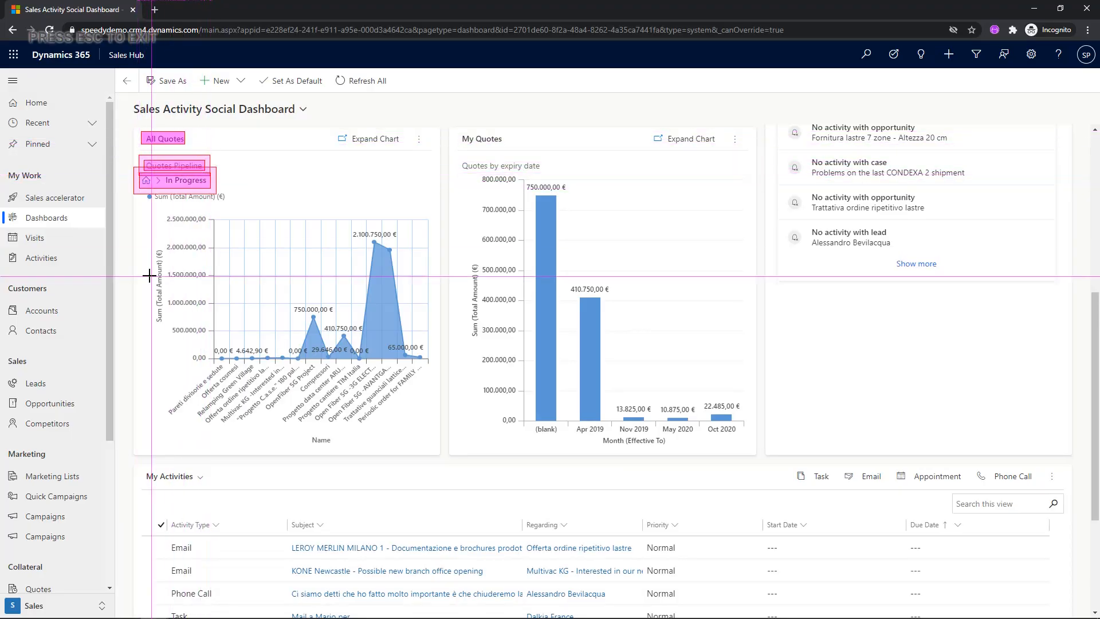
{"action": "left_click_drag", "start_coordinate": [146, 334], "coordinate": [172, 238]}
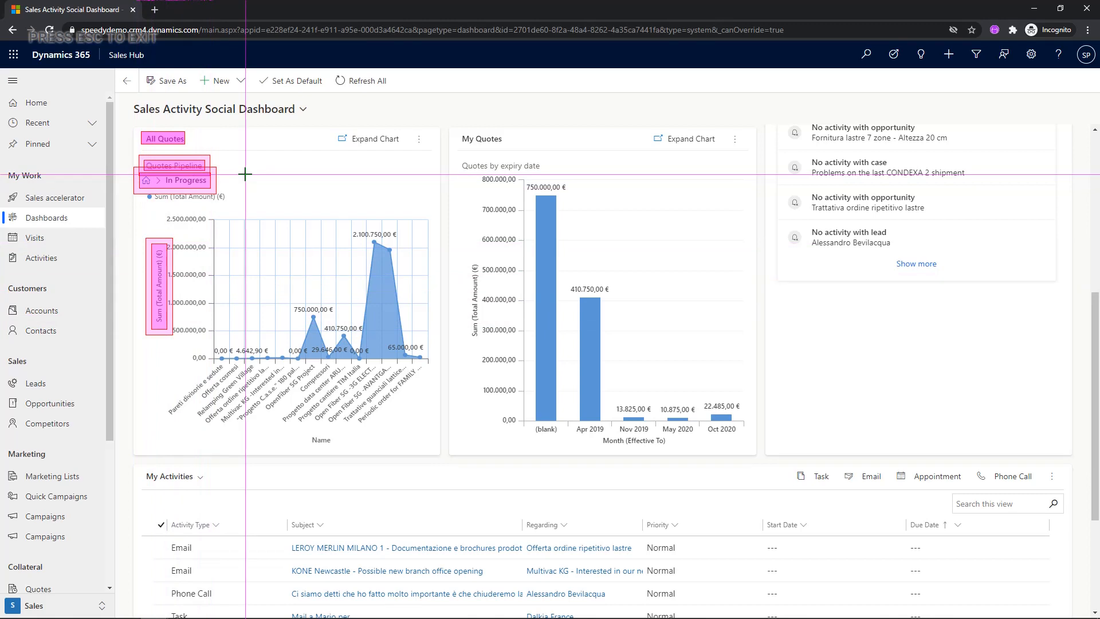
{"action": "key", "text": "Escape"}
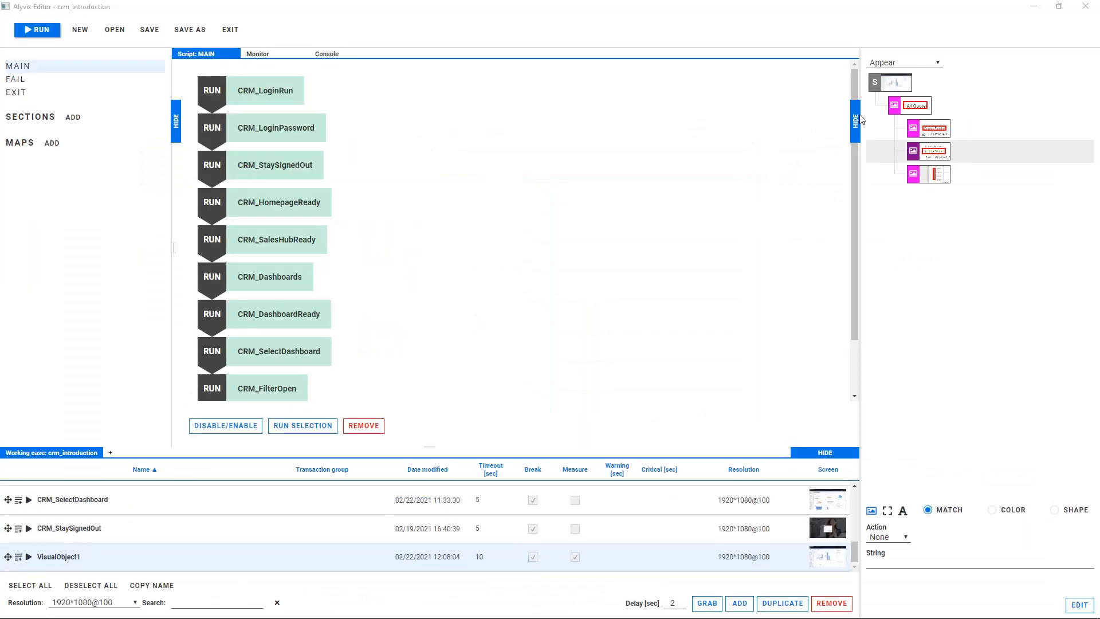
Rename the new visual object CRM_LineChartReady, add it to the MAIN script and run it.
{"action": "double_click", "coordinate": [28, 555]}
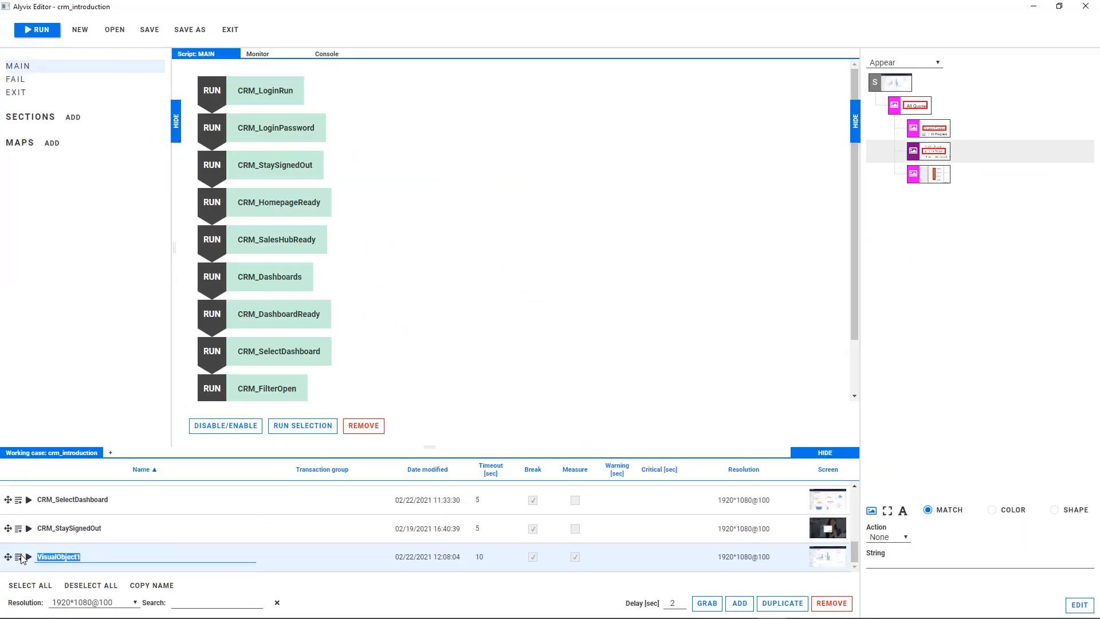
{"action": "type", "text": "CRM_LineChartReady"}
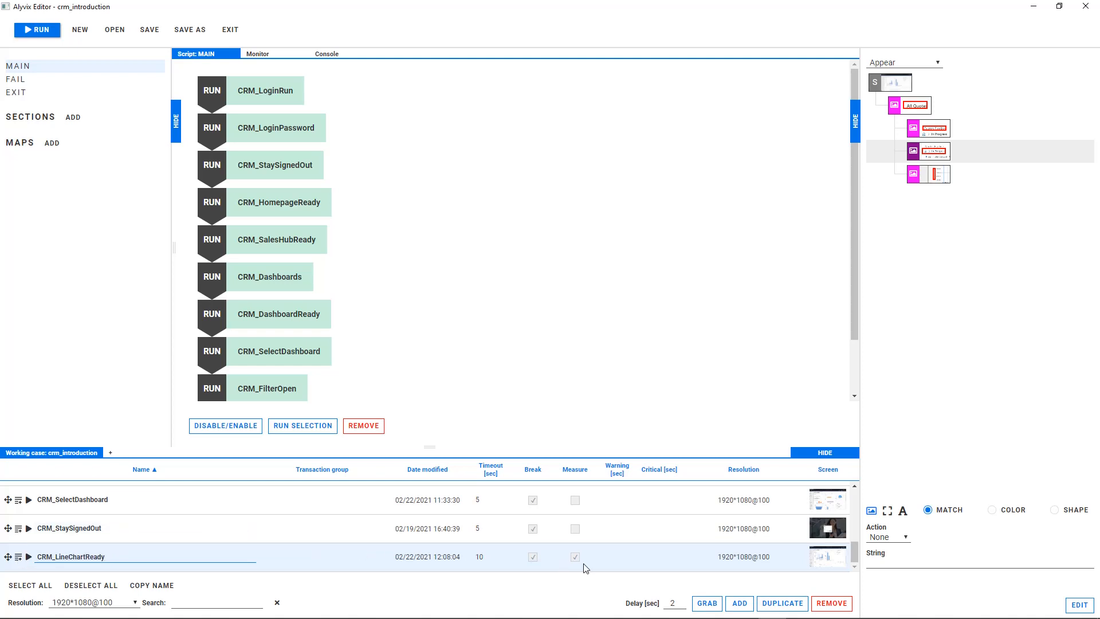
{"action": "key", "text": "Return"}
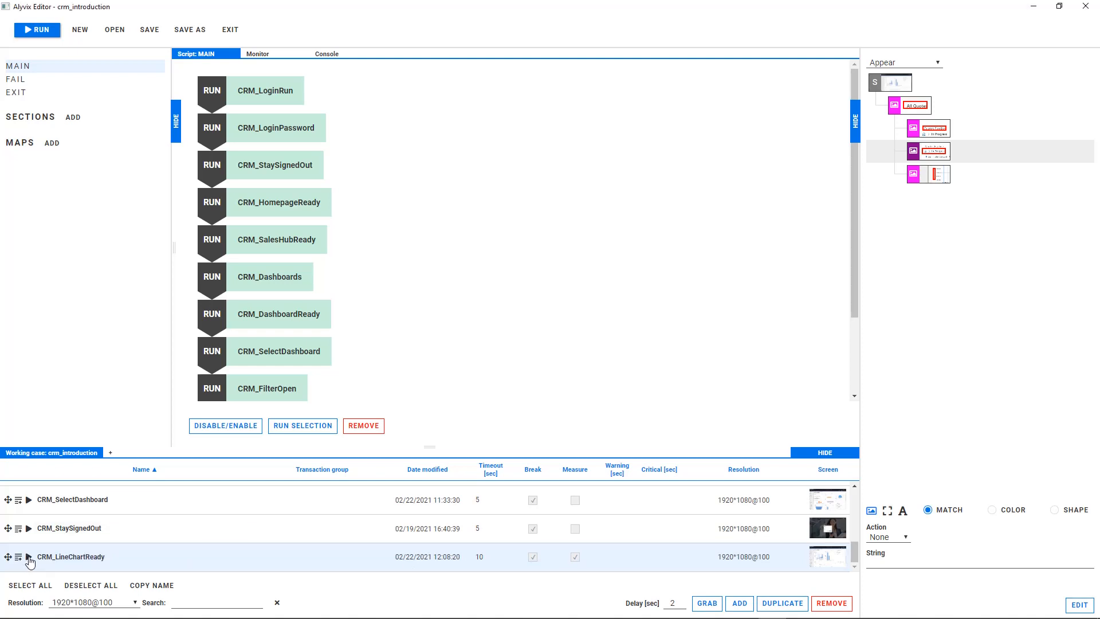
{"action": "left_click", "coordinate": [29, 558]}
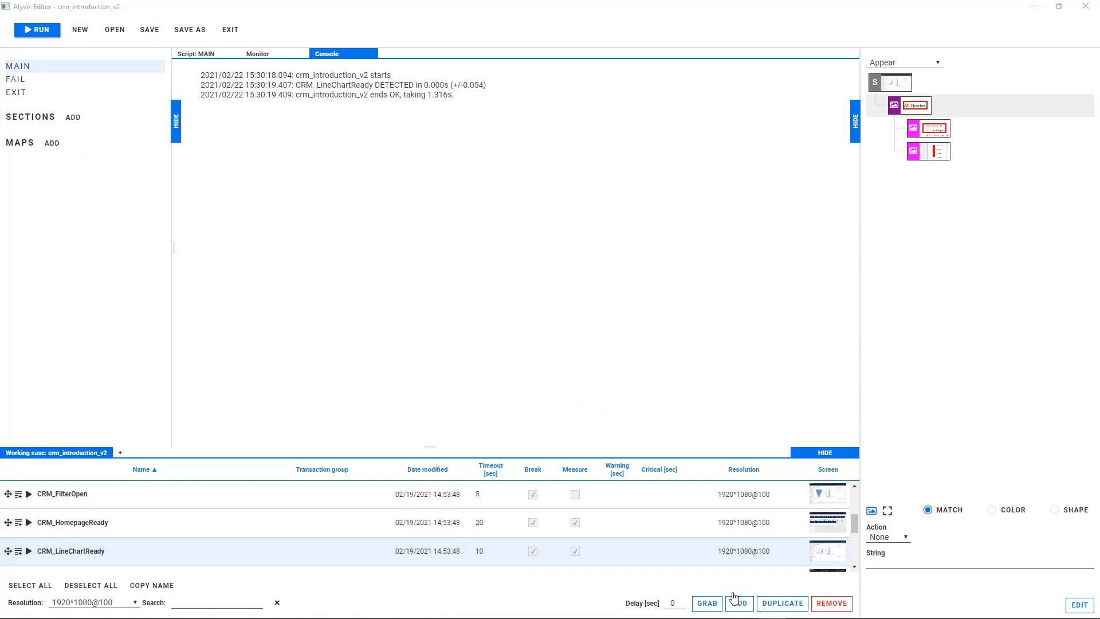
Add a visual object that grabs the browser's back, forward and reload buttons as one region.
{"action": "left_click", "coordinate": [736, 602]}
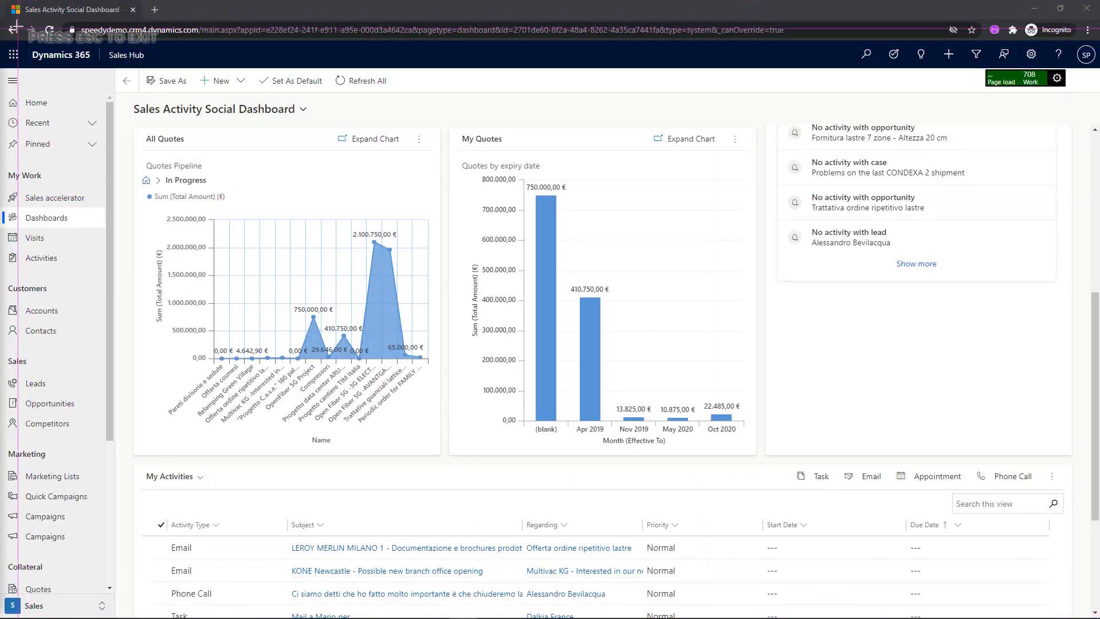
{"action": "left_click_drag", "start_coordinate": [7, 22], "coordinate": [58, 36]}
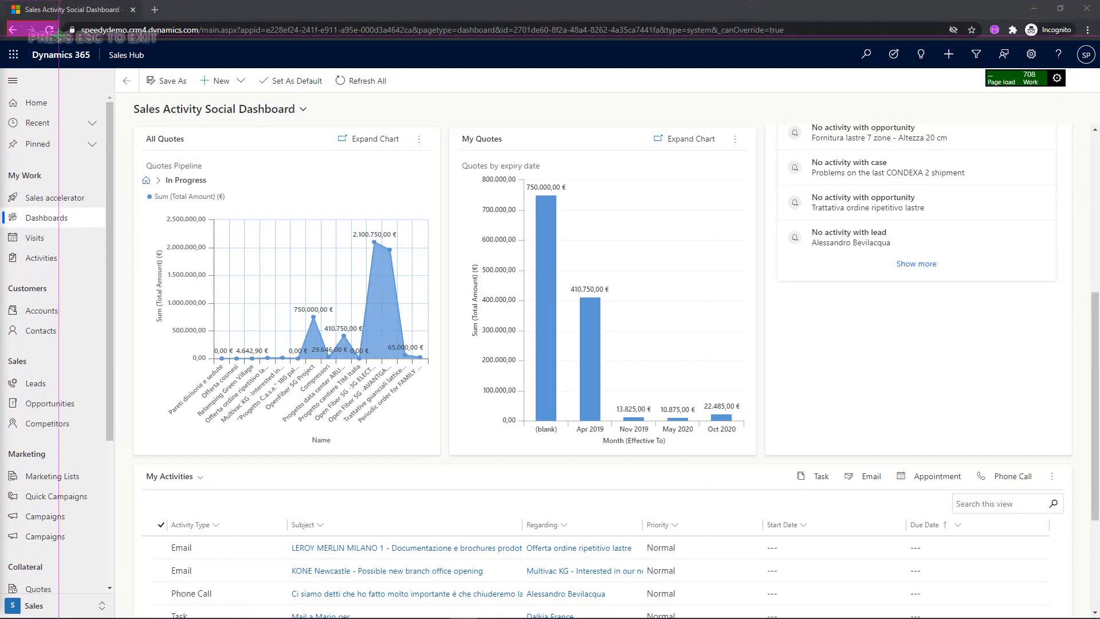
{"action": "key", "text": "Escape"}
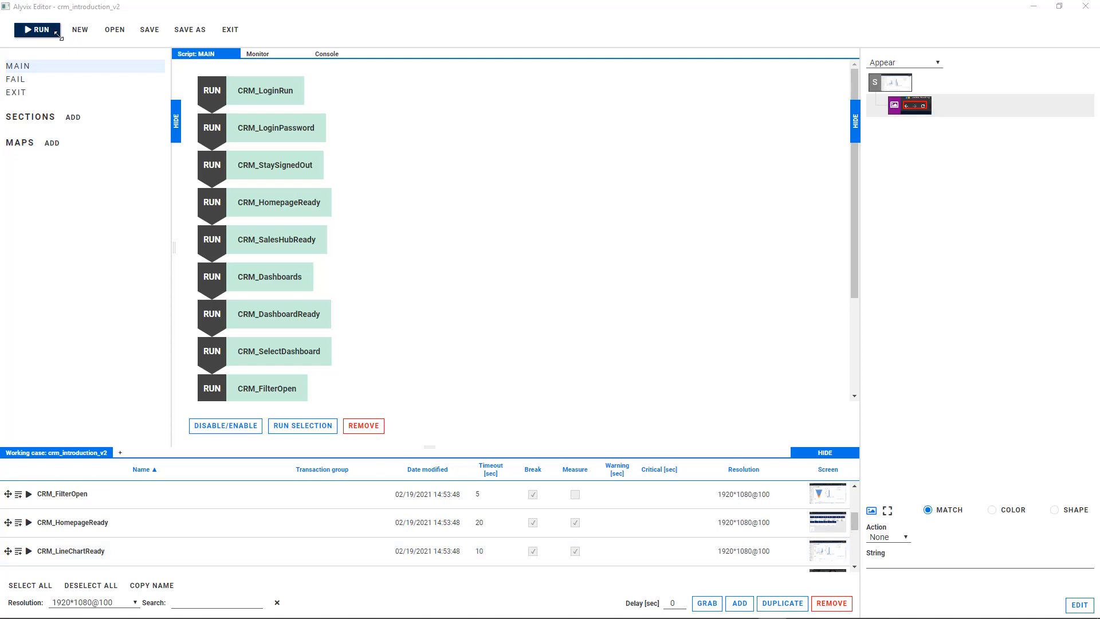
Give the grabbed browser buttons a Click action at a point on the address bar, with the Microsoft logout URL plus {Enter} as its string.
{"action": "left_click", "coordinate": [888, 536]}
{"action": "left_click", "coordinate": [885, 552]}
{"action": "left_click", "coordinate": [937, 538]}
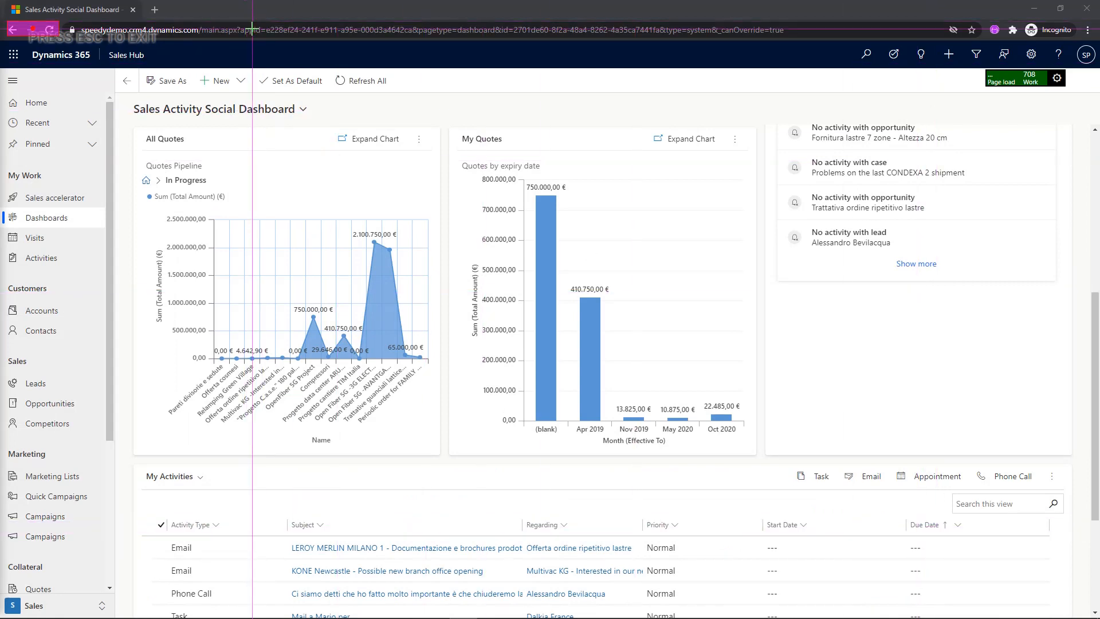
{"action": "left_click", "coordinate": [283, 40]}
{"action": "left_click", "coordinate": [910, 560]}
{"action": "key", "text": "ctrl+v"}
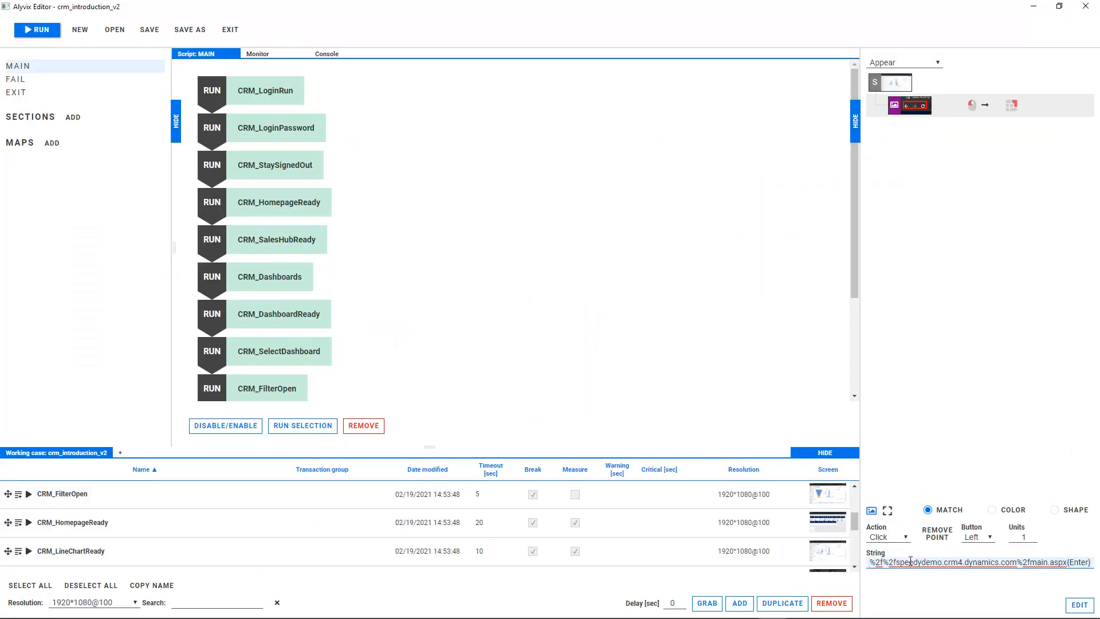
Rename the new visual object Logout, add it to the FAIL script and run it to sign out of Dynamics 365.
{"action": "double_click", "coordinate": [86, 555]}
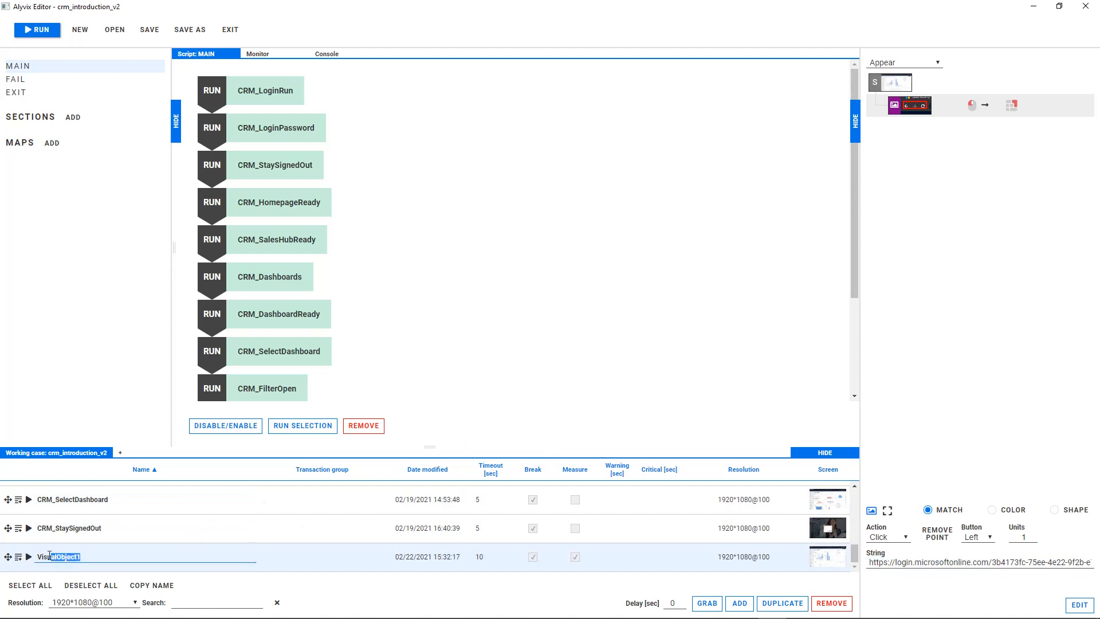
{"action": "type", "text": "Logout"}
{"action": "key", "text": "Return"}
{"action": "left_click", "coordinate": [16, 80]}
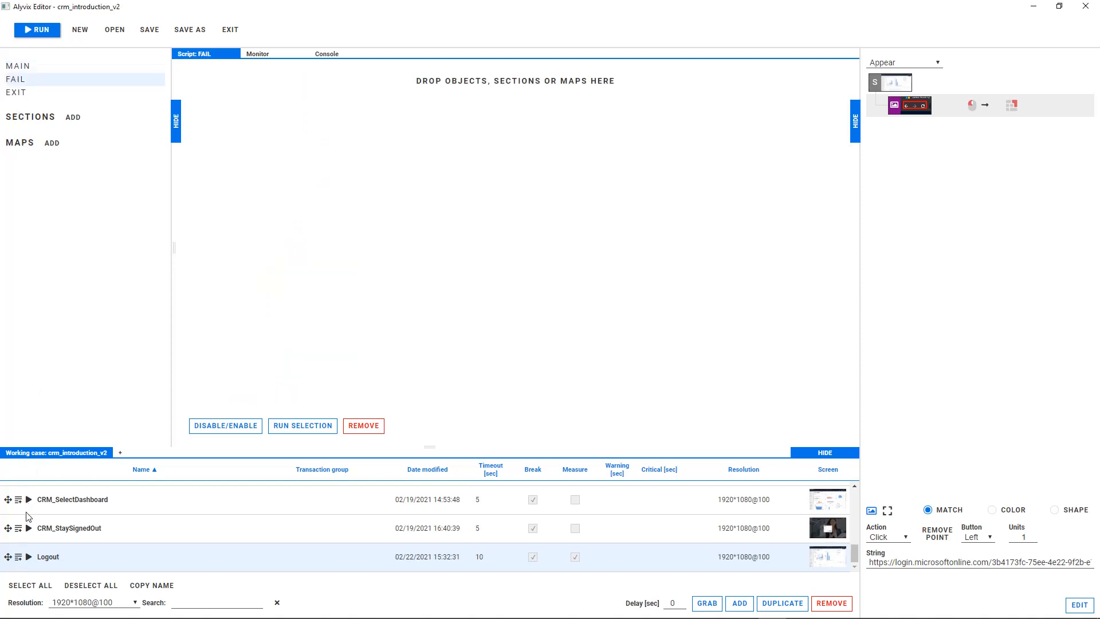
{"action": "left_click", "coordinate": [19, 558]}
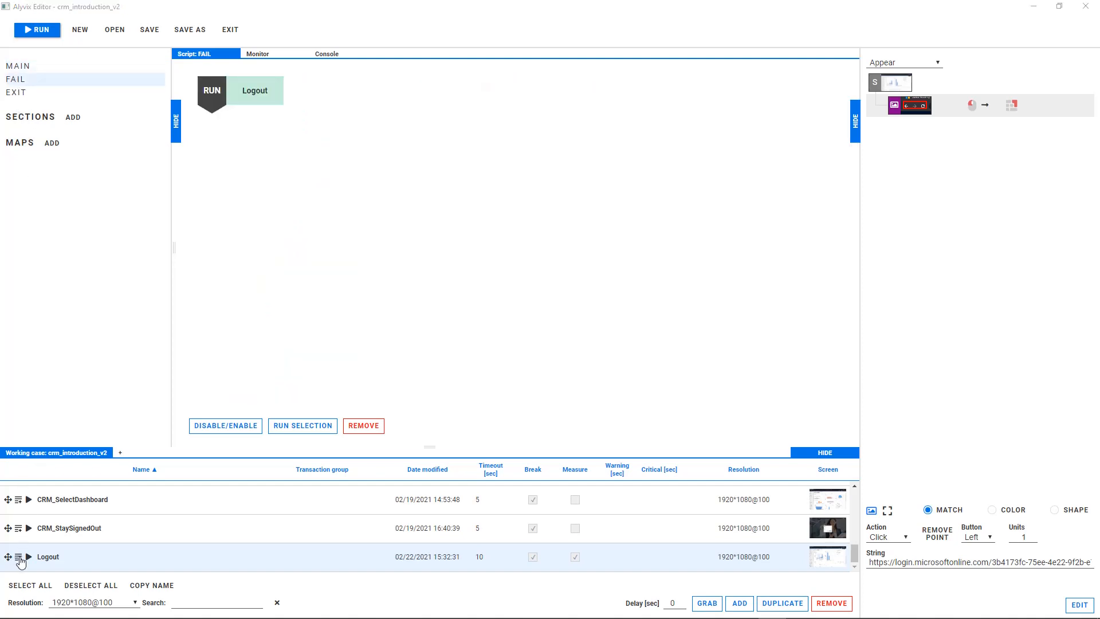
{"action": "left_click", "coordinate": [28, 557]}
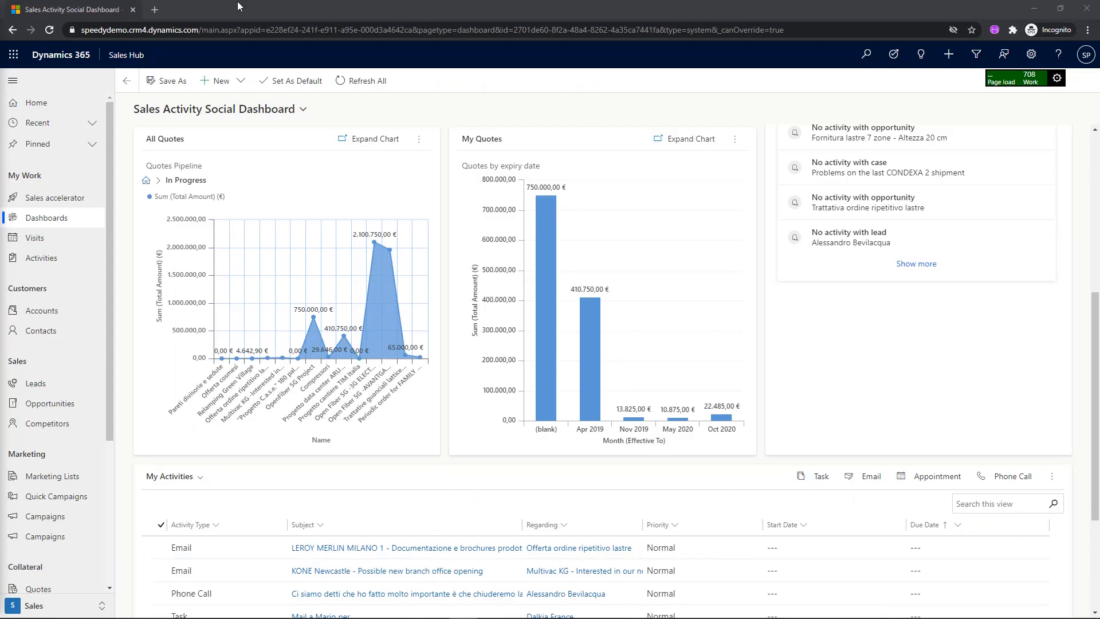
{"action": "left_click", "coordinate": [252, 29]}
{"action": "type", "text": "https://login.microsoftonline.com/3b4173fc-75ee-4e22-9f2b-e7c2f4773ec4/oauth2"}
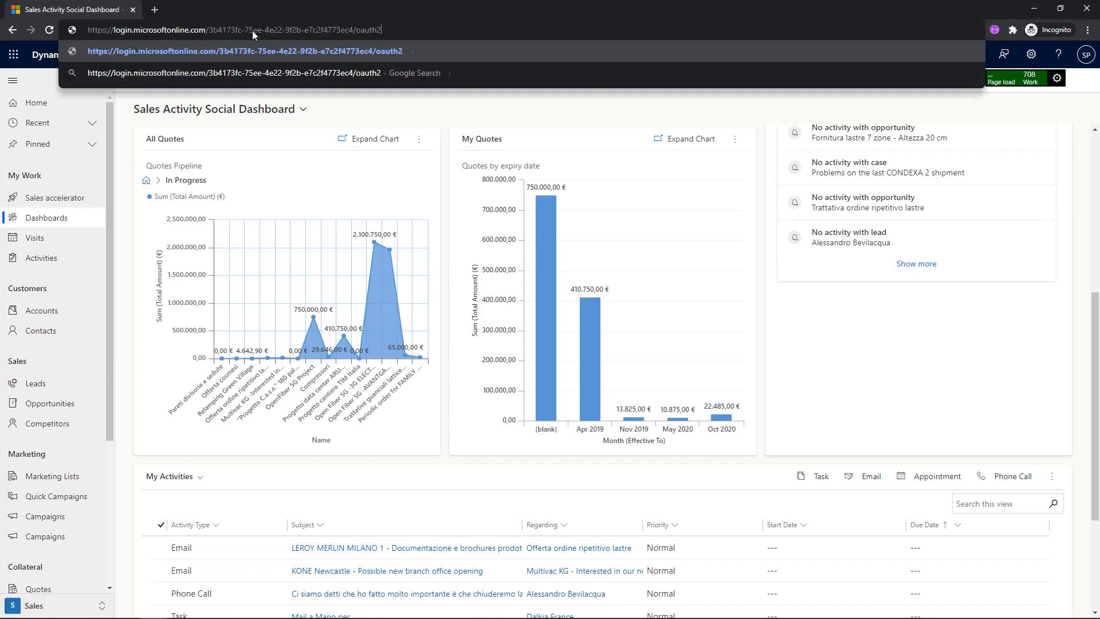
{"action": "type", "text": "/logout?post_logout_redirect_uri=https%3a%2f%2fspeedydemo.crm4.dynamics.com%2fmain.aspx"}
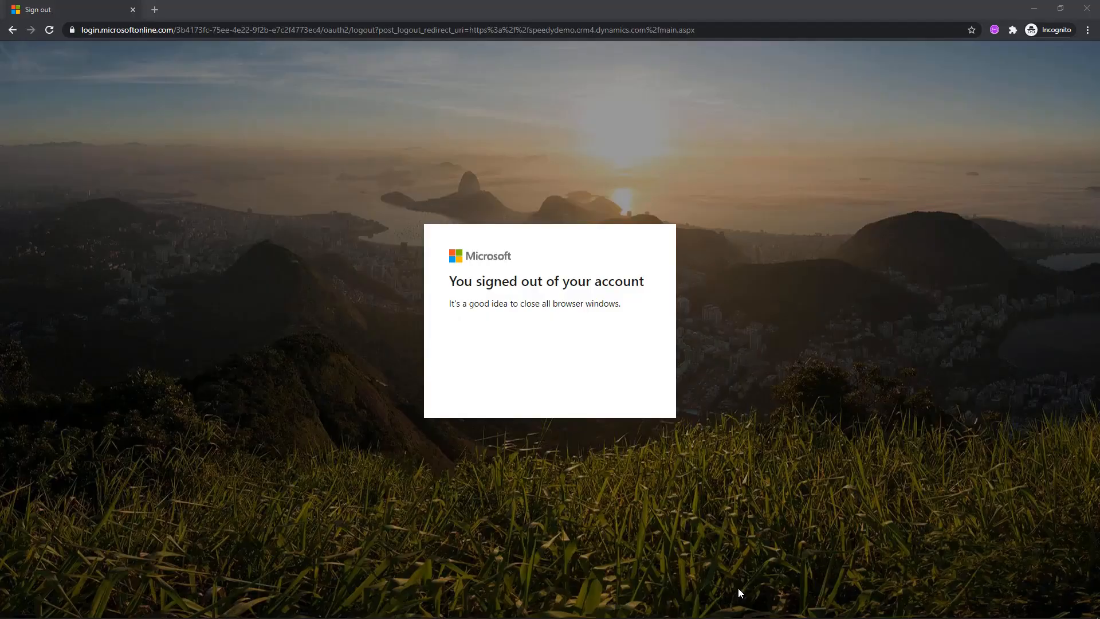
Add a visual object that grabs the Microsoft logo, the sign-out message, the Incognito label and the window's close icon, with a Click action on the icon.
{"action": "key", "text": "alt+Tab"}
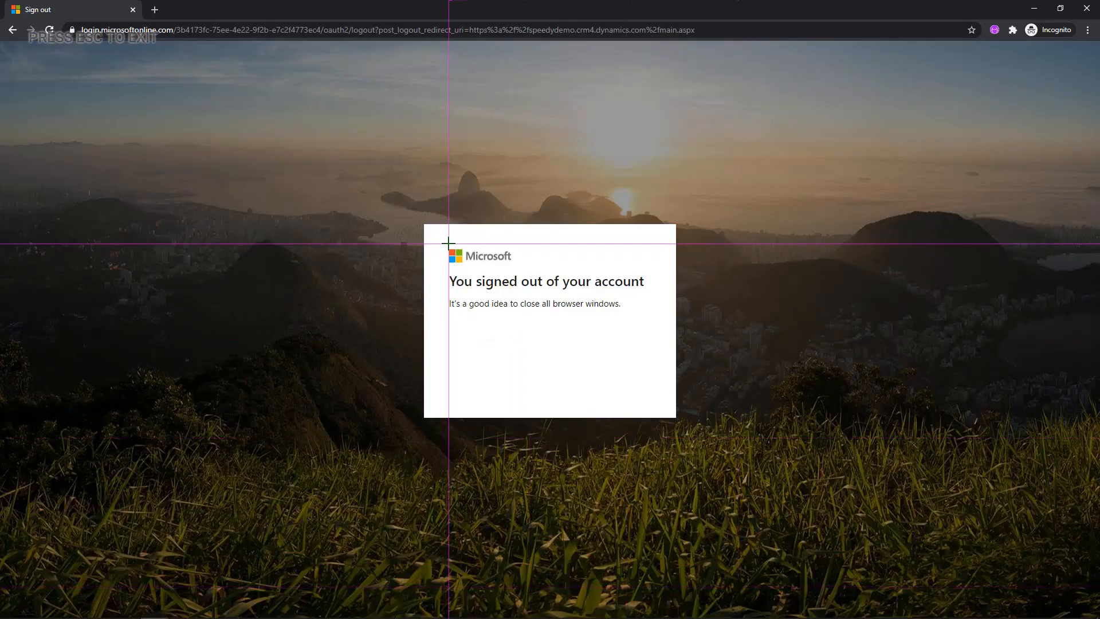
{"action": "left_click", "coordinate": [455, 260]}
{"action": "left_click", "coordinate": [647, 291]}
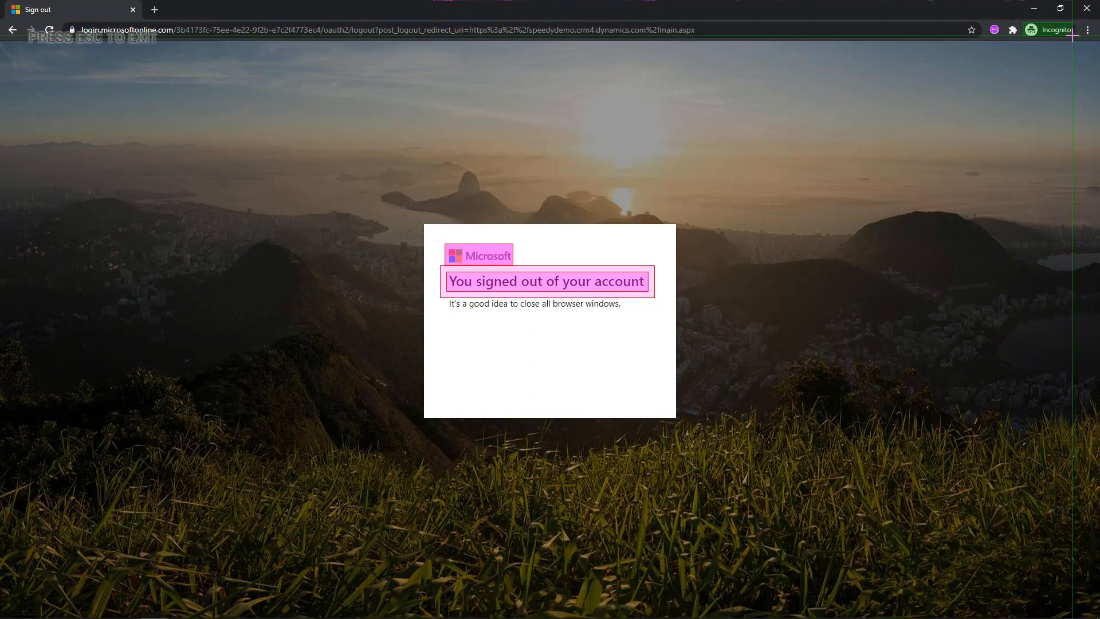
{"action": "key", "text": "Escape"}
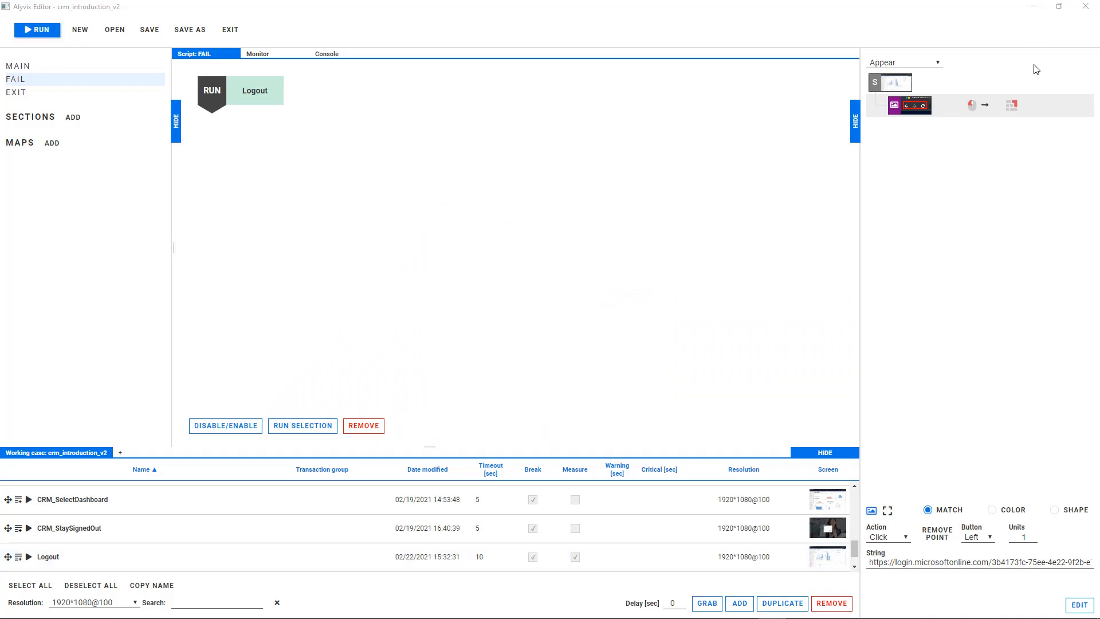
{"action": "left_click", "coordinate": [933, 177]}
{"action": "left_click", "coordinate": [885, 535]}
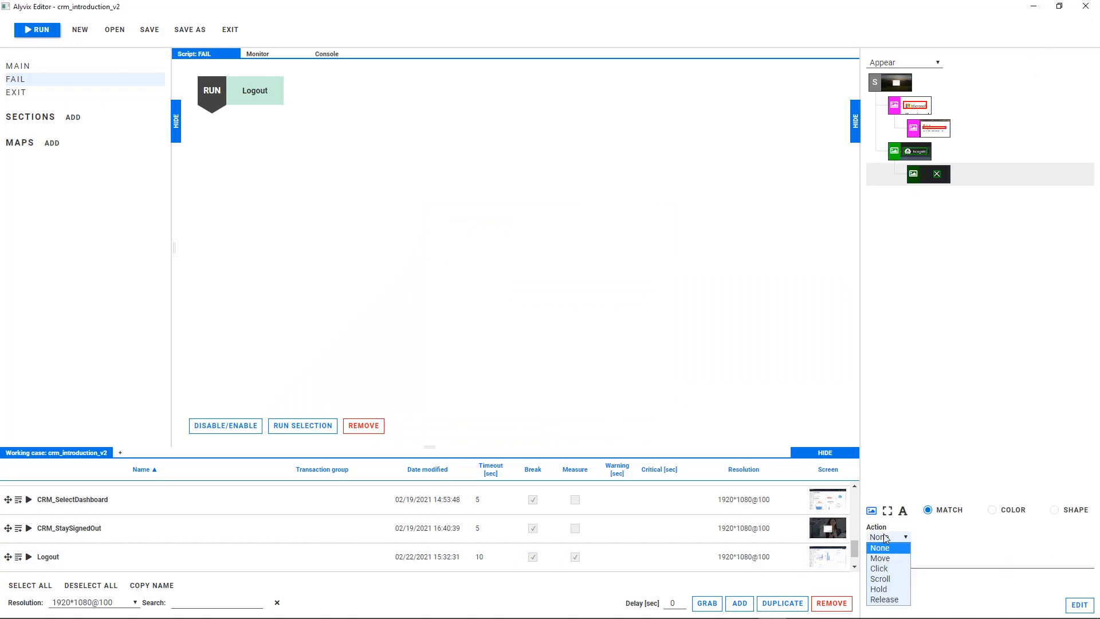
{"action": "left_click", "coordinate": [888, 569]}
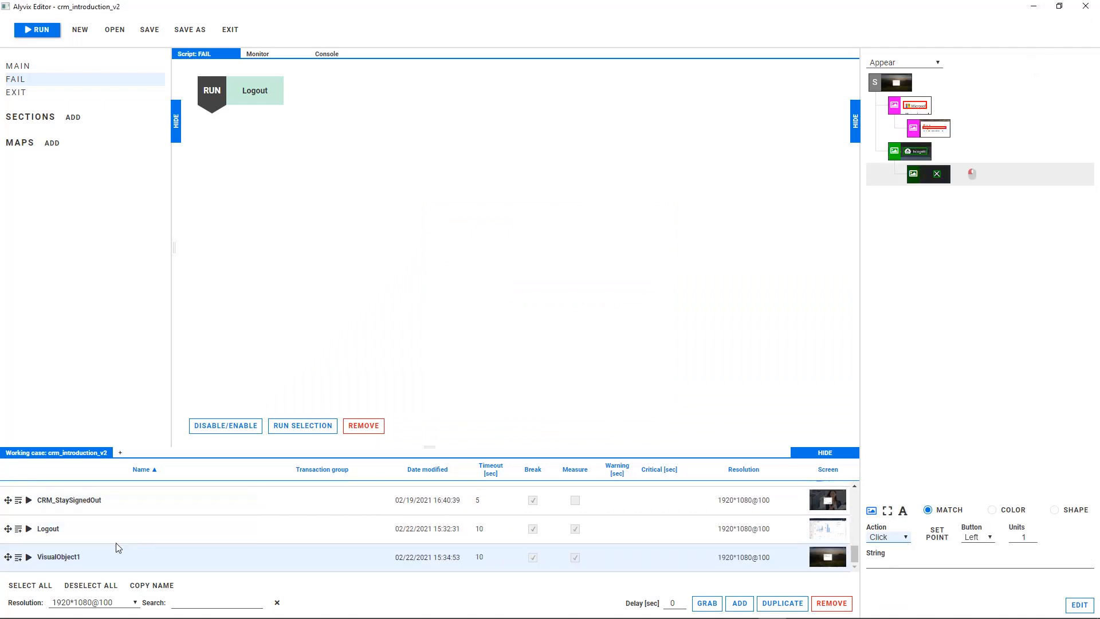
Rename the new visual object CloseBrowser, add it to the FAIL and MAIN scripts and run it.
{"action": "left_click_drag", "start_coordinate": [80, 557], "coordinate": [36, 555]}
{"action": "type", "text": "CloseBrowser"}
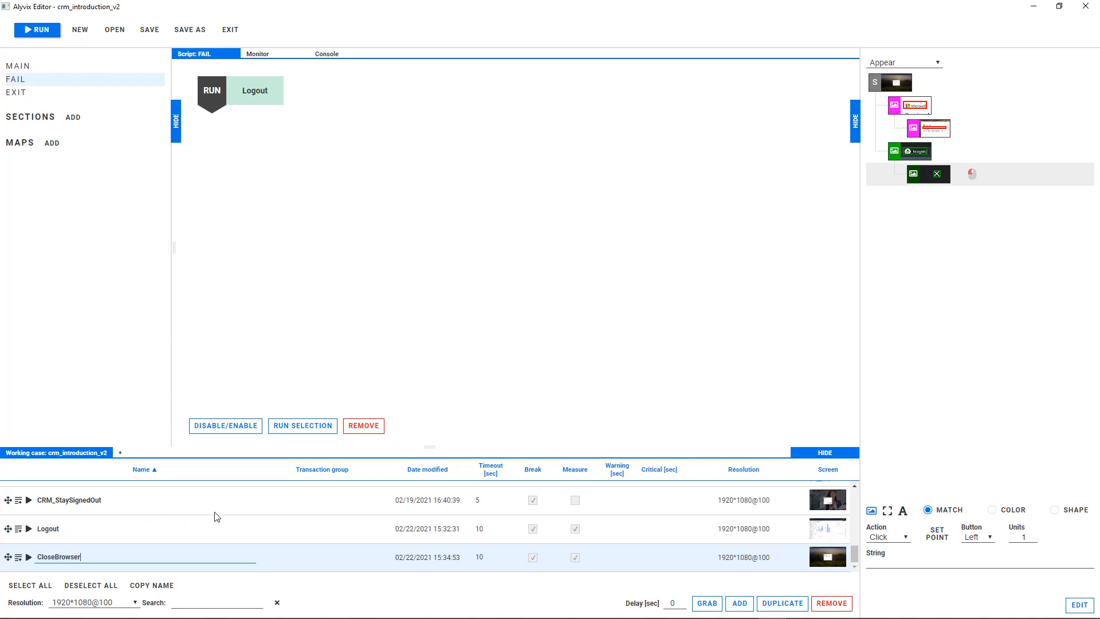
{"action": "left_click", "coordinate": [19, 558]}
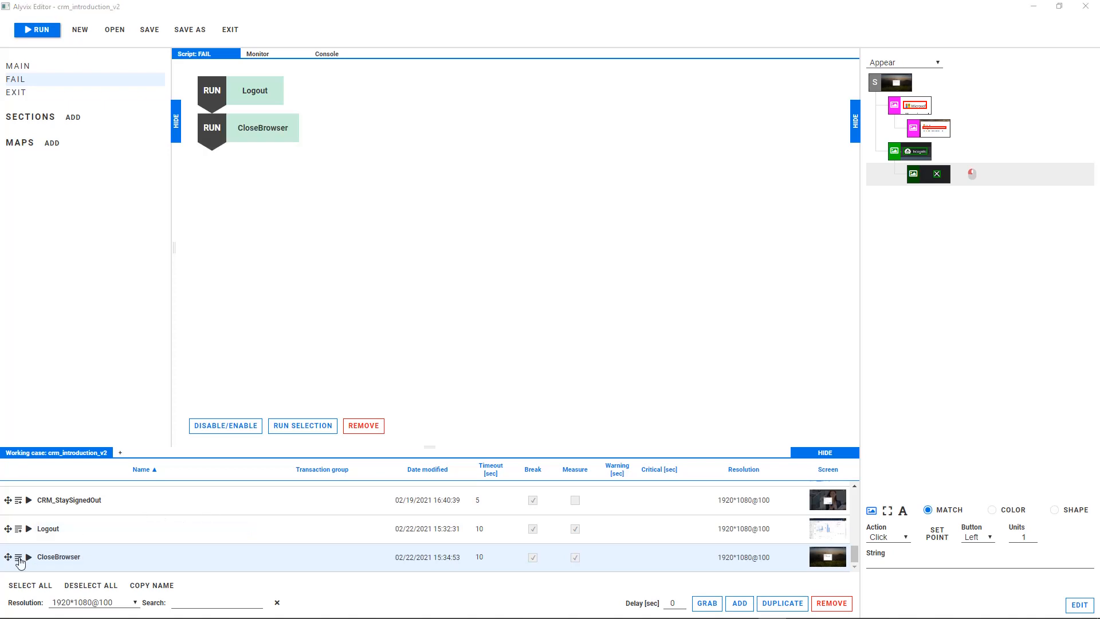
{"action": "left_click", "coordinate": [18, 67]}
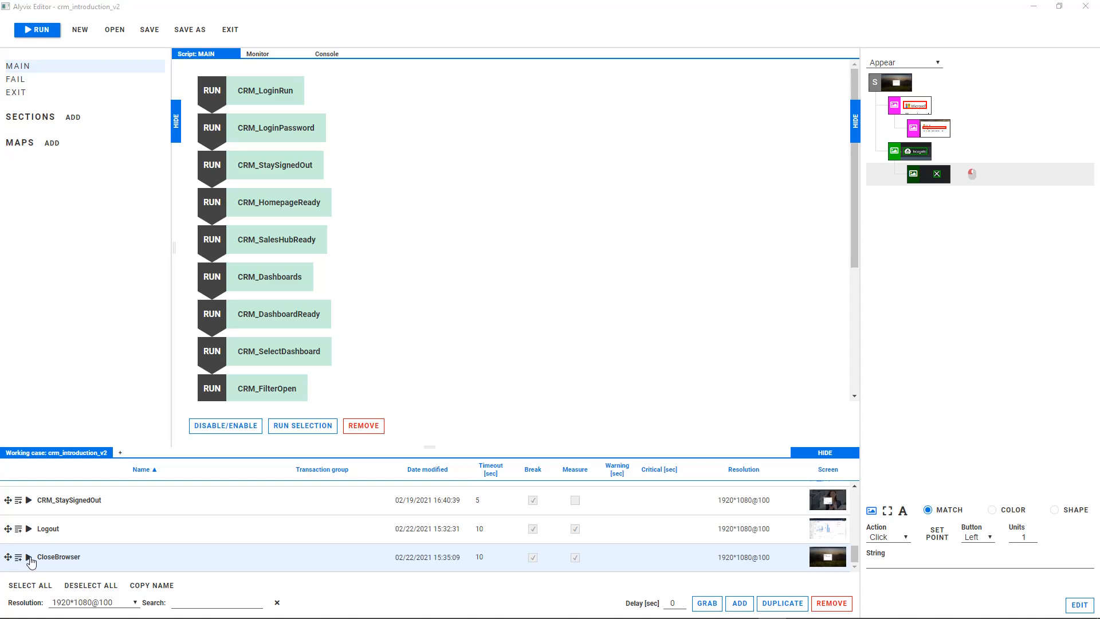
{"action": "left_click", "coordinate": [29, 559]}
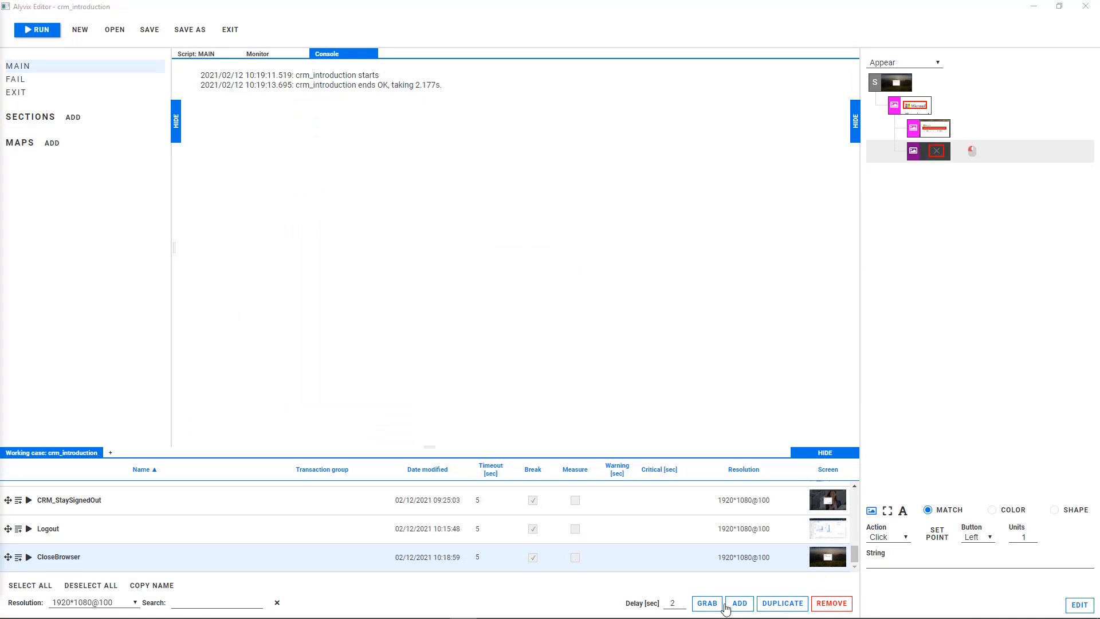
Add a visual object from the empty desktop screen without any selections and set its call to Kill the chrome.exe process.
{"action": "left_click", "coordinate": [729, 606]}
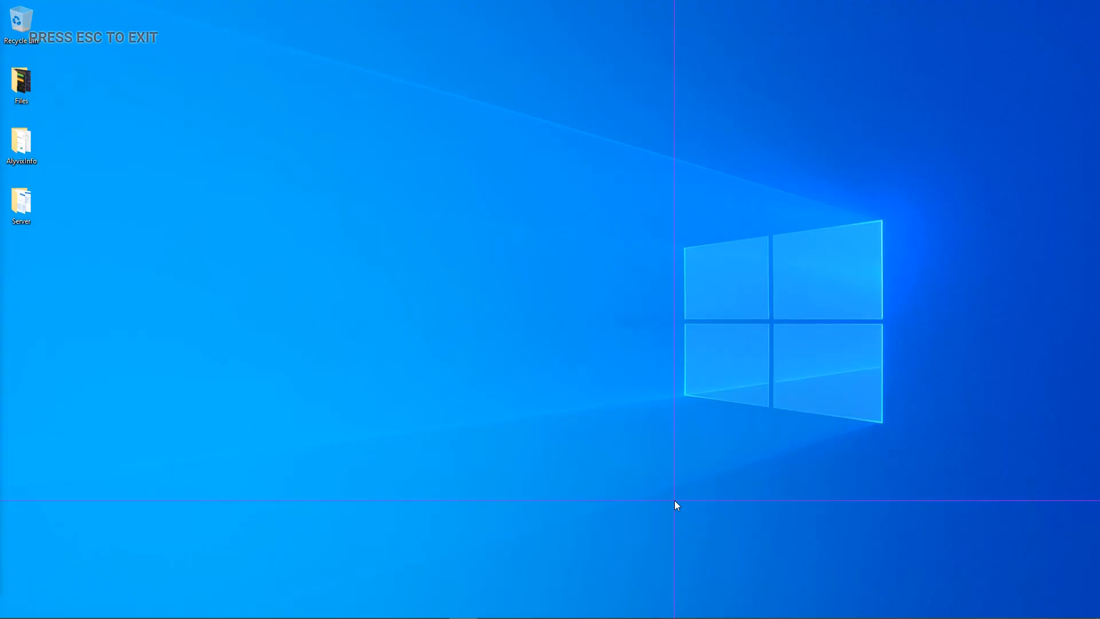
{"action": "key", "text": "Escape"}
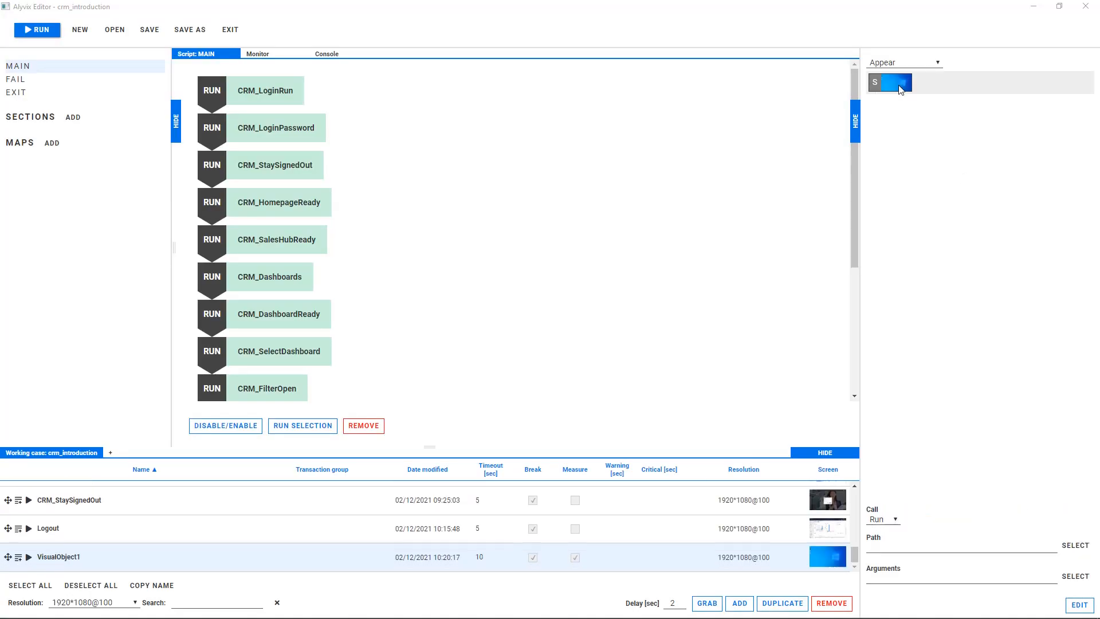
{"action": "left_click", "coordinate": [876, 517]}
{"action": "left_click", "coordinate": [878, 542]}
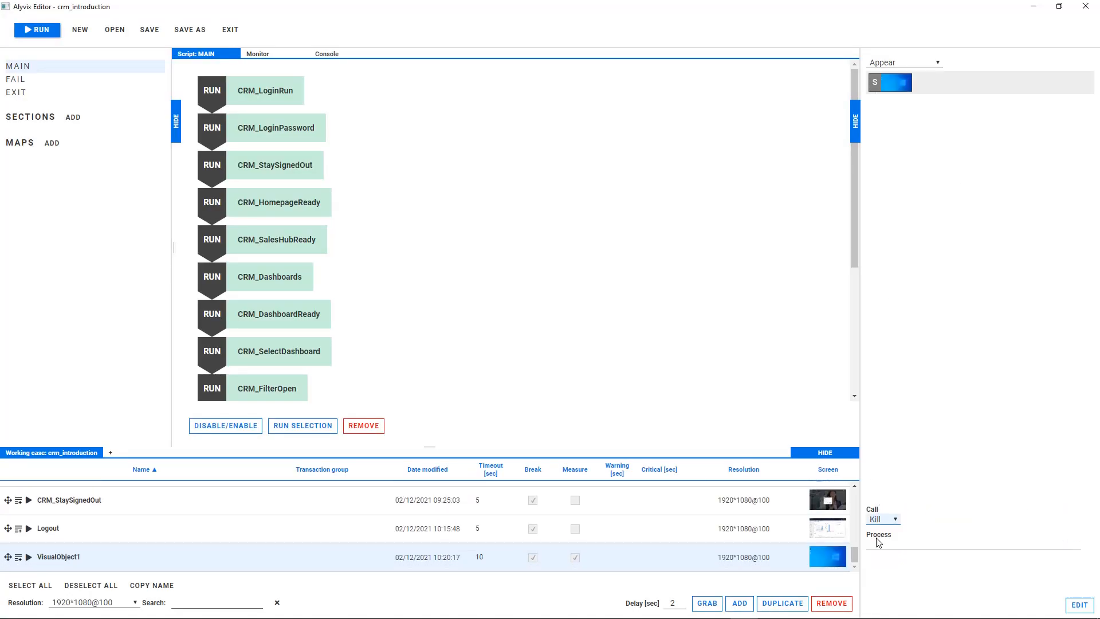
{"action": "left_click", "coordinate": [878, 543]}
{"action": "type", "text": "c"}
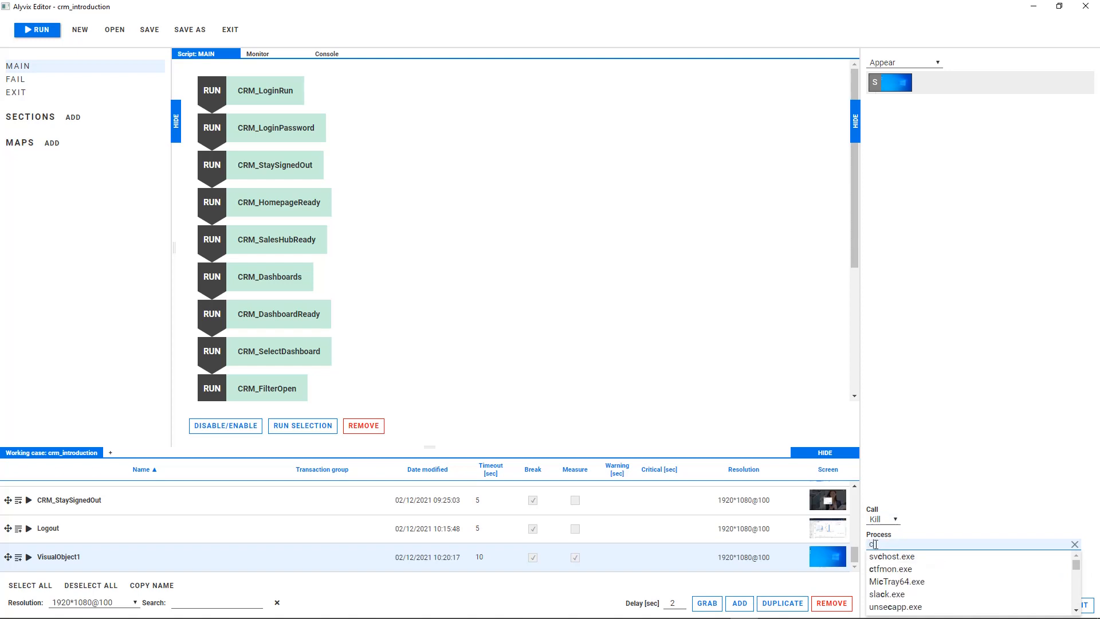
{"action": "type", "text": "hr"}
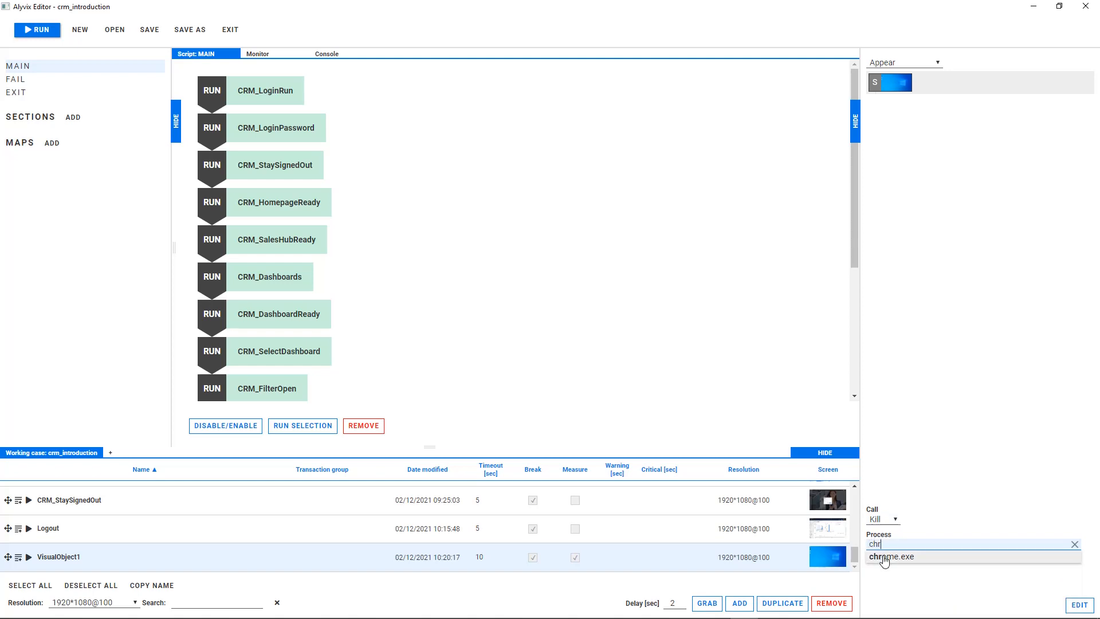
{"action": "left_click", "coordinate": [885, 558]}
Rename the new visual object KillBrowser with a 5-second timeout and Measure disabled, and add it to the EXIT script.
{"action": "double_click", "coordinate": [131, 554]}
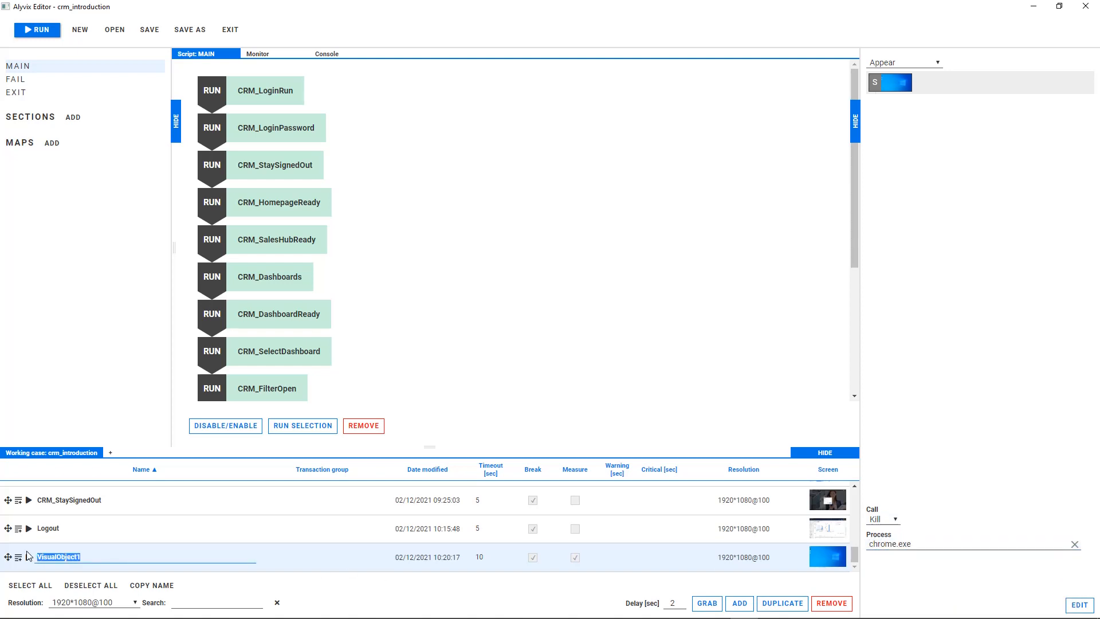
{"action": "type", "text": "KillBrowser"}
{"action": "double_click", "coordinate": [475, 558]}
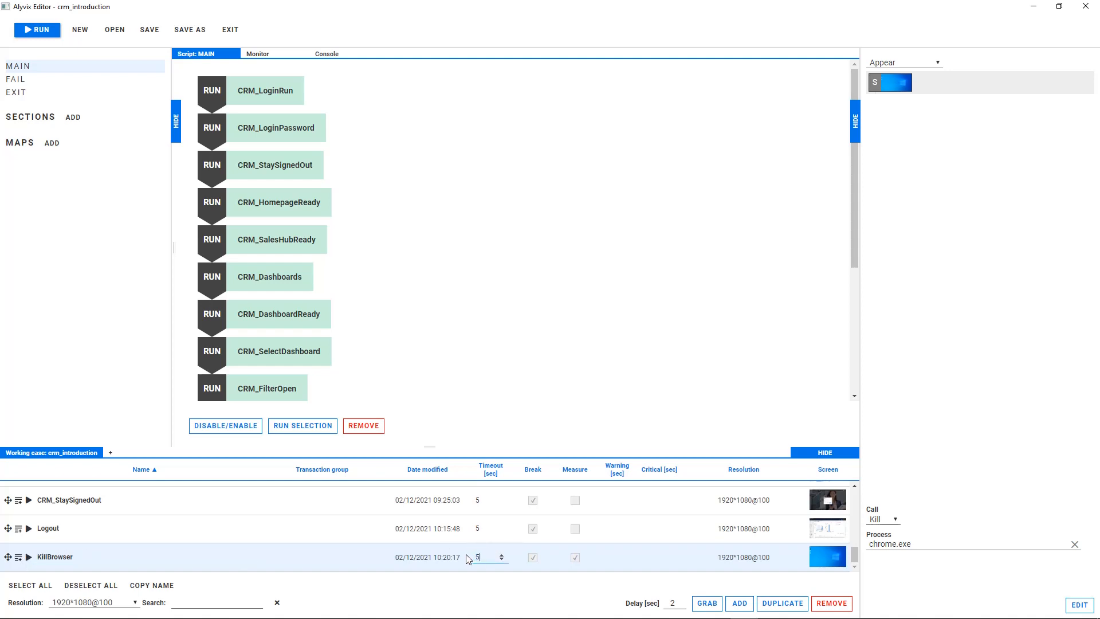
{"action": "left_click", "coordinate": [574, 558]}
{"action": "left_click", "coordinate": [24, 98]}
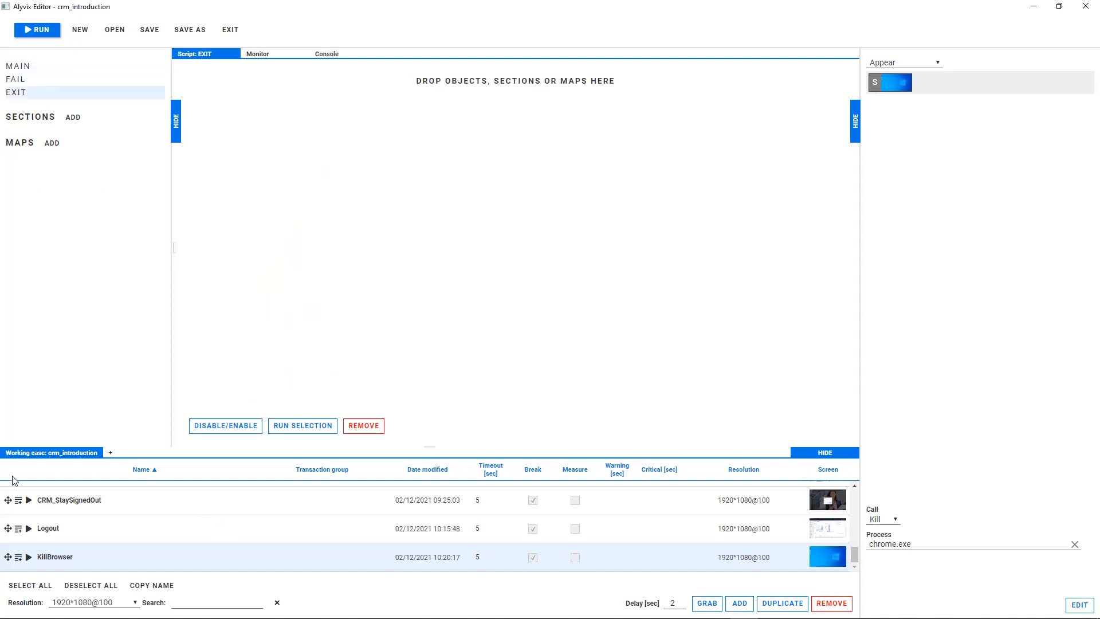
{"action": "left_click", "coordinate": [19, 557]}
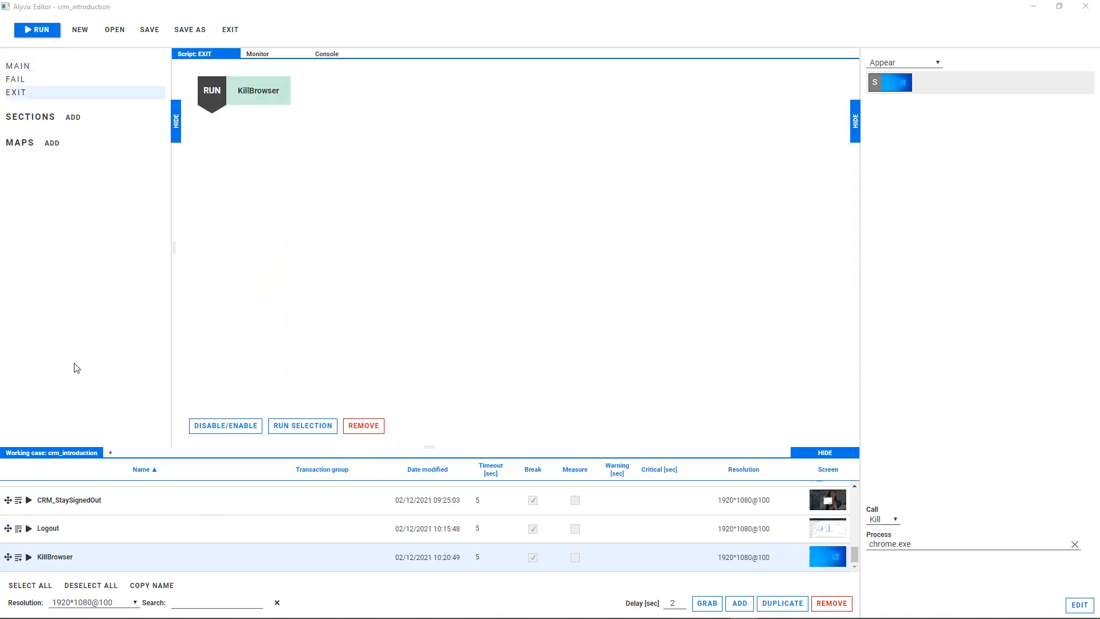